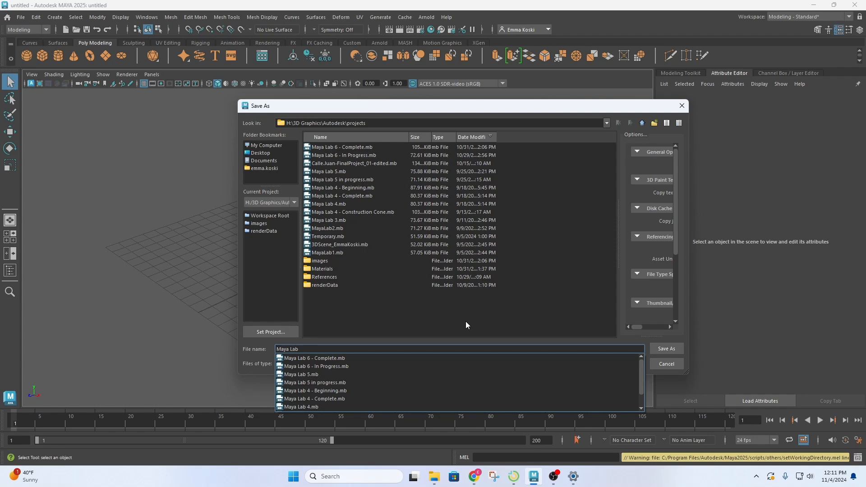
# Save the new scene as Maya Lab 7 in the projects folder.
pyautogui.write('7')
pyautogui.click(666, 349)
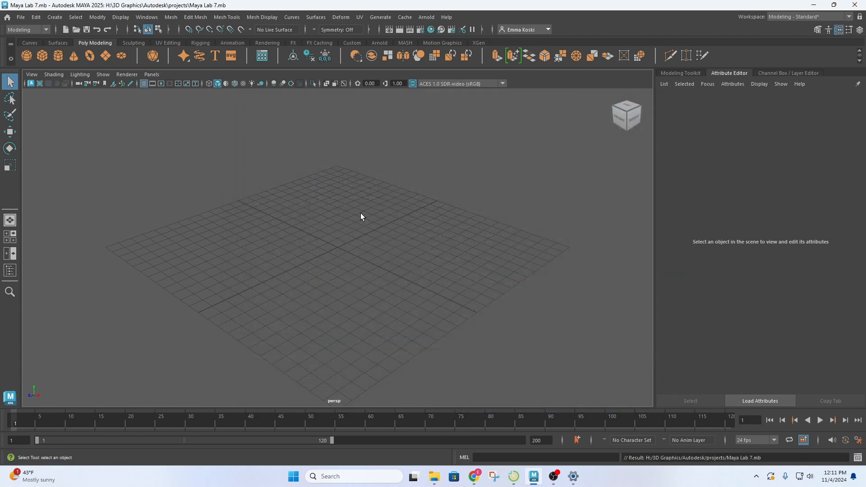
# Activate the Pencil Curve tool and maximize the front view for drawing.
pyautogui.click(30, 43)
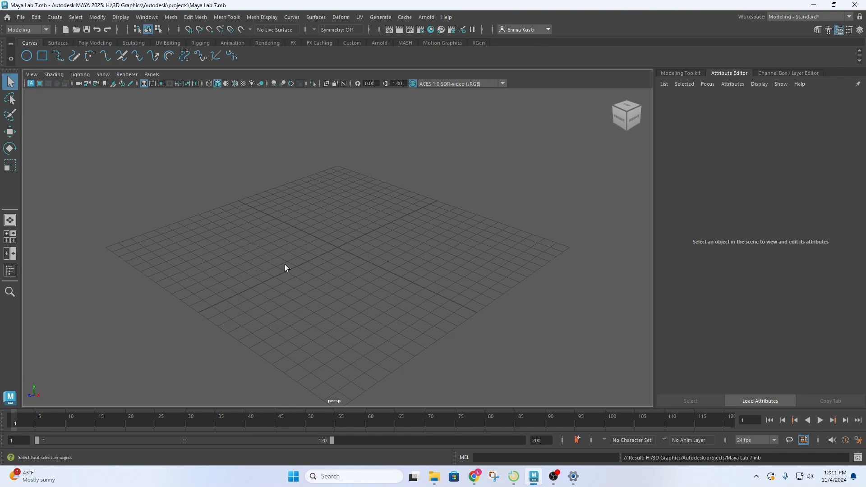
pyautogui.scroll(-5, 278, 262)
pyautogui.keyDown('alt'); pyautogui.moveTo(346, 266); pyautogui.dragTo(329, 261); pyautogui.keyUp('alt')
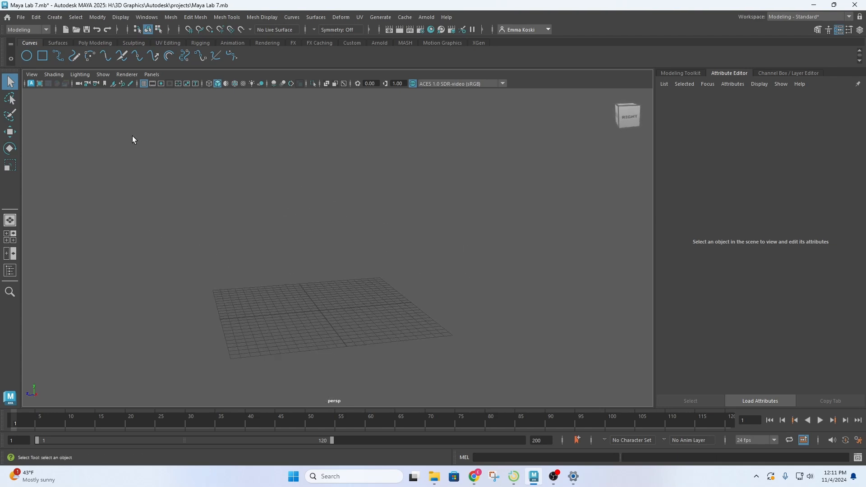
pyautogui.click(101, 42)
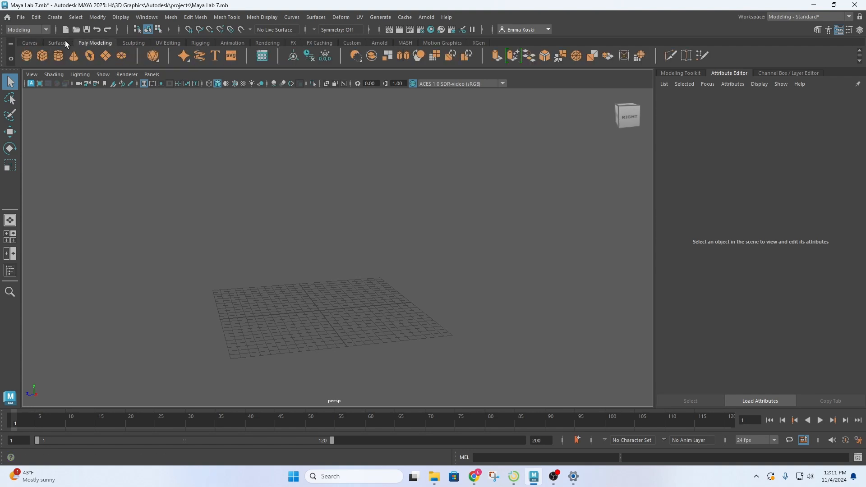
pyautogui.click(28, 42)
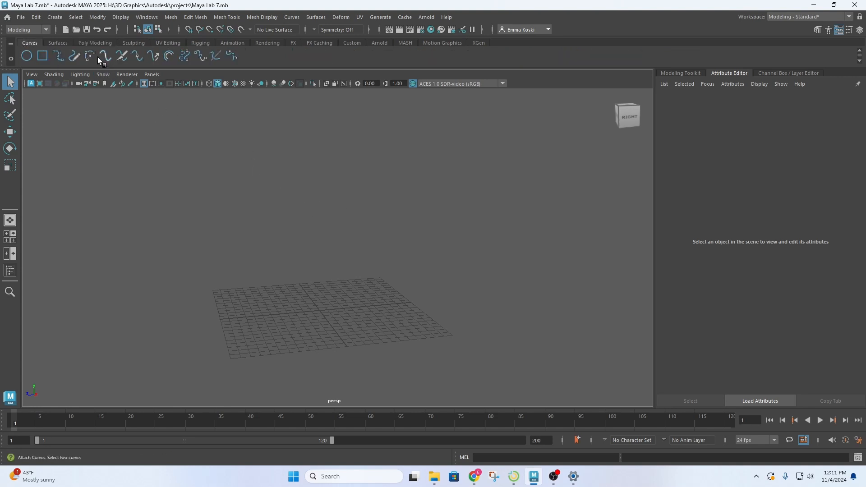
pyautogui.click(75, 55)
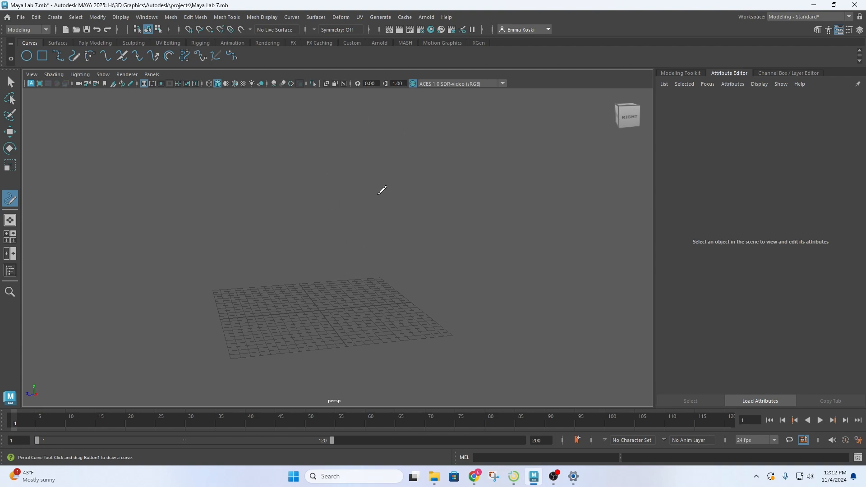
pyautogui.press('space')
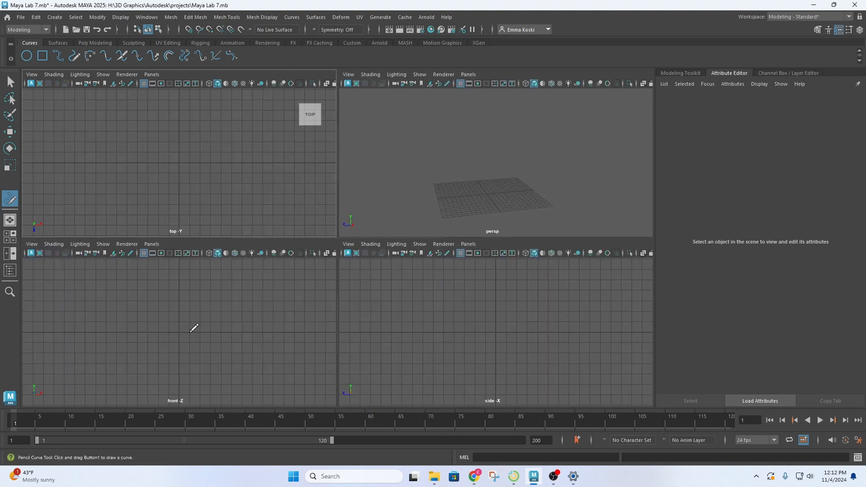
pyautogui.press('space')
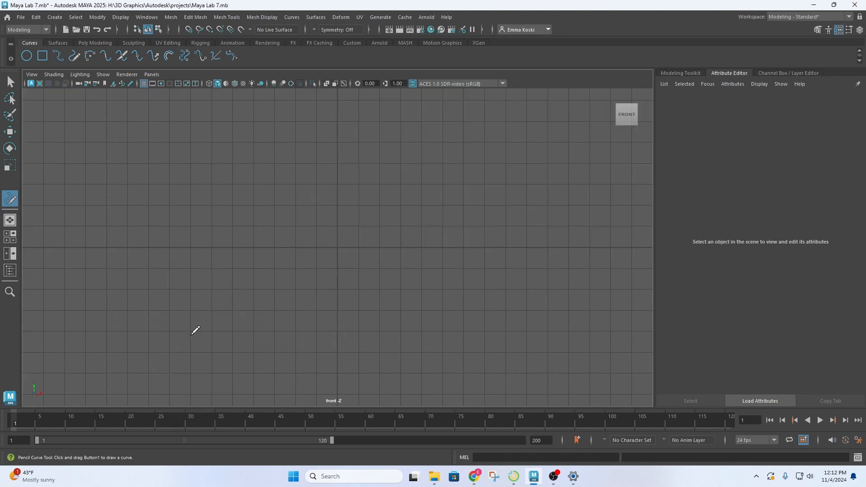
pyautogui.scroll(-2, 243, 307)
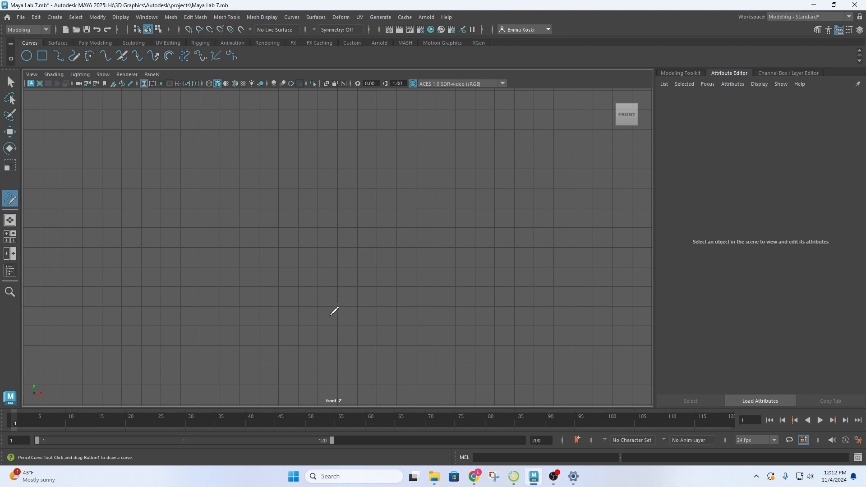
# Draw a trial freehand S-shaped curve crossing the horizontal axis in the front view, and delete it.
pyautogui.moveTo(328, 309)
pyautogui.mouseDown()
pyautogui.moveTo(326, 267)
pyautogui.moveTo(426, 162)
pyautogui.moveTo(434, 125)
pyautogui.mouseUp()
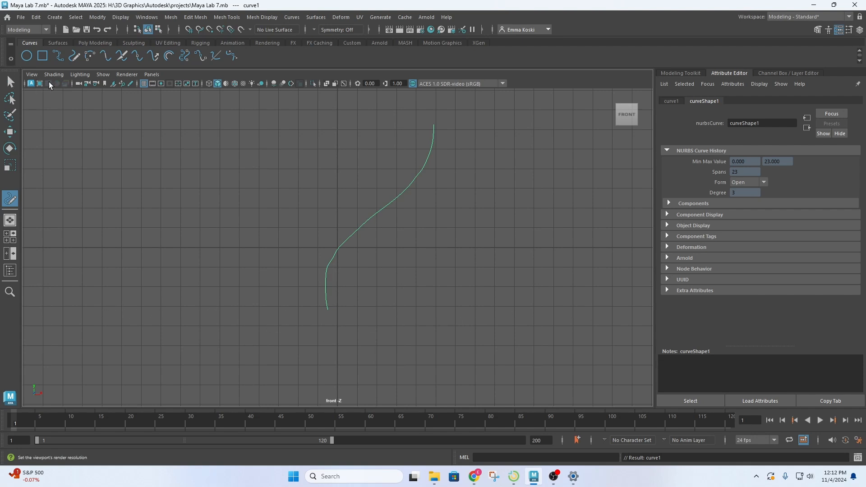
pyautogui.click(83, 43)
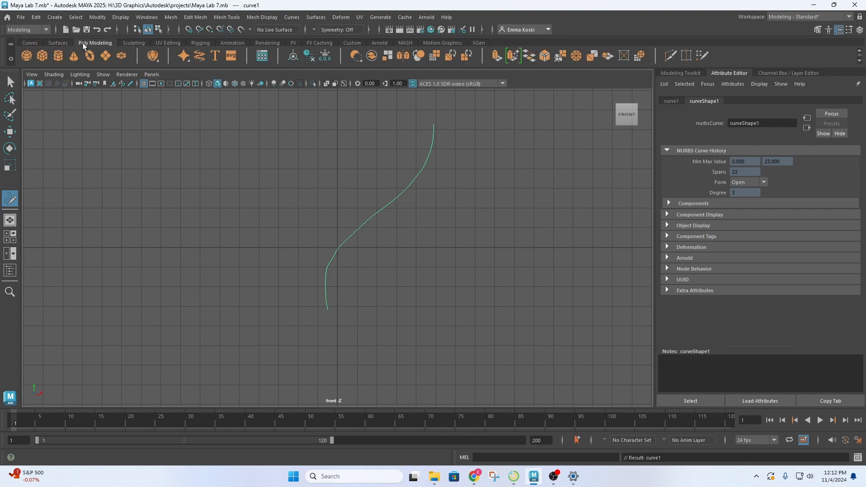
pyautogui.click(26, 43)
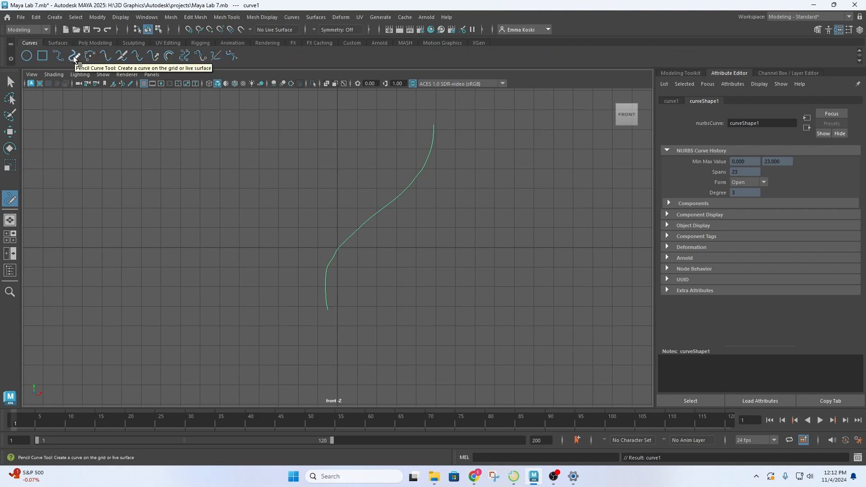
pyautogui.press('q')
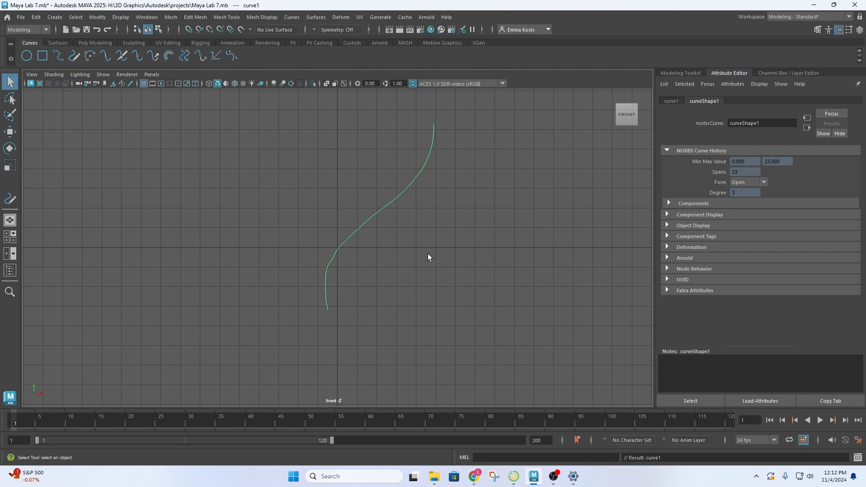
pyautogui.press('Delete')
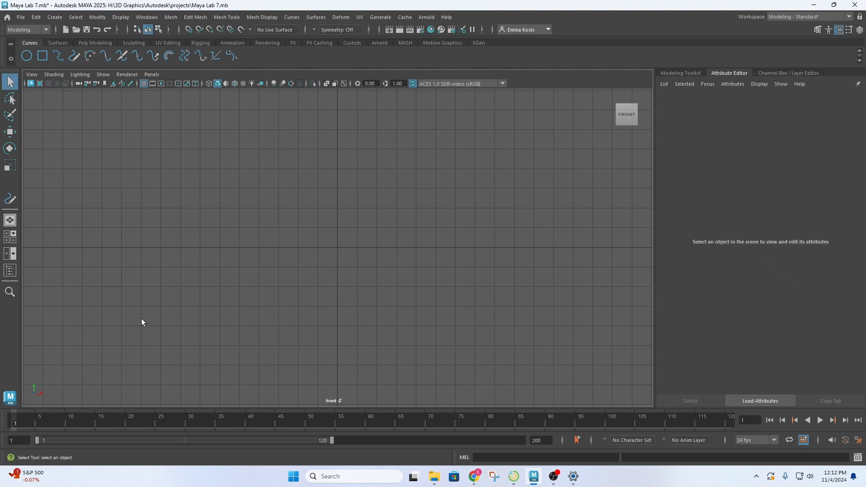
# Activate the Pencil Curve tool again, keeping the front view maximized.
pyautogui.press('space')
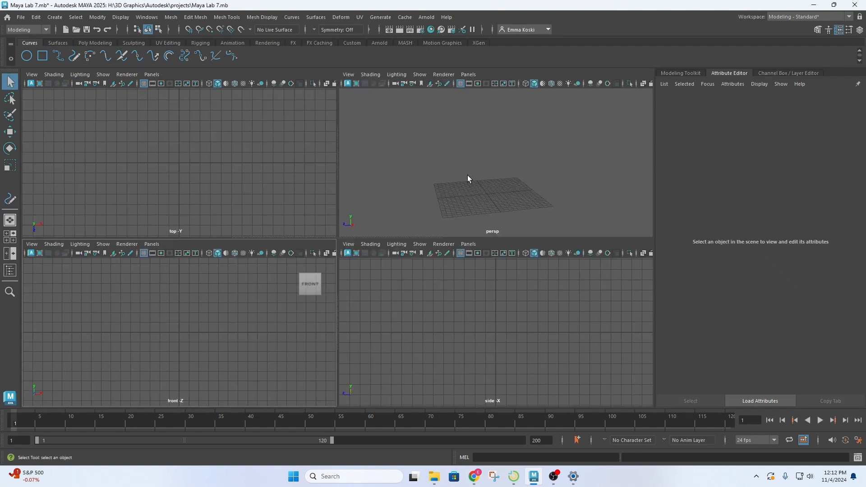
pyautogui.press('space')
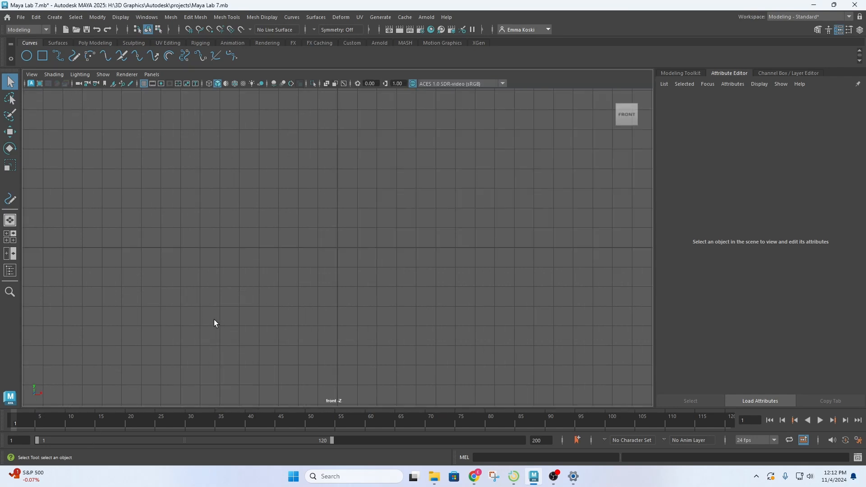
pyautogui.click(75, 54)
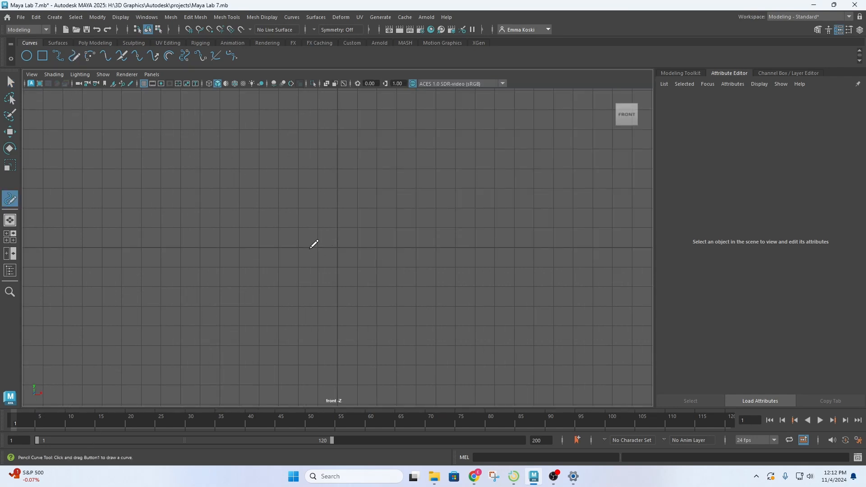
pyautogui.moveTo(311, 248)
pyautogui.mouseDown()
pyautogui.moveTo(332, 191)
pyautogui.moveTo(373, 141)
pyautogui.moveTo(374, 106)
pyautogui.mouseUp()
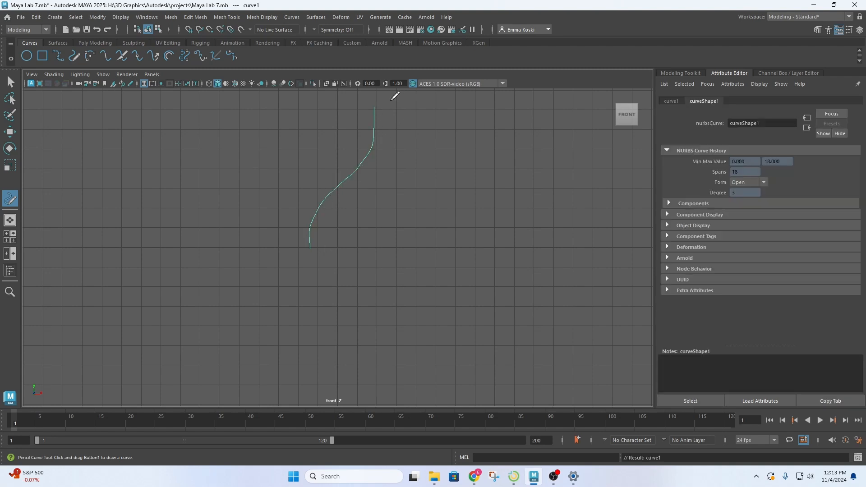
pyautogui.hotkey('ctrl', 'z')
pyautogui.moveTo(312, 251)
pyautogui.mouseDown()
pyautogui.moveTo(329, 201)
pyautogui.moveTo(434, 171)
pyautogui.moveTo(502, 135)
pyautogui.mouseUp()
pyautogui.hotkey('ctrl', 'z')
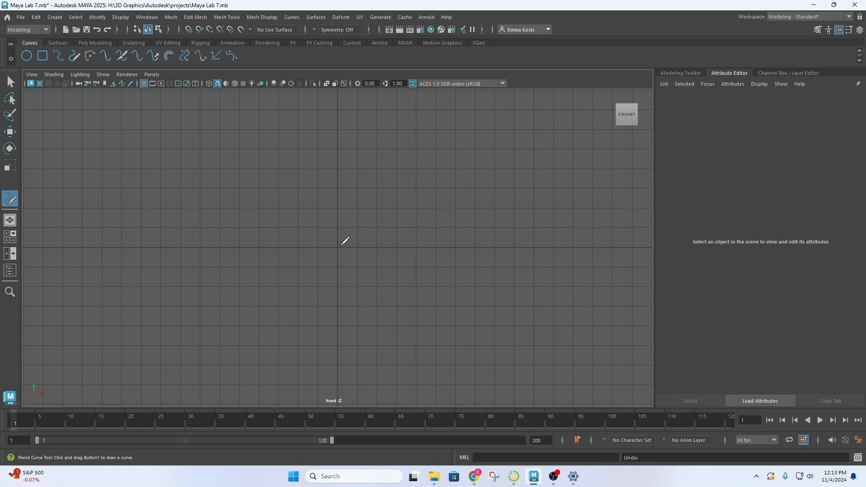
# Draw a freehand S-shaped curve rising from the origin toward positive X, about 8 grid squares across and 7 high, and return to the perspective view.
pyautogui.moveTo(340, 247)
pyautogui.mouseDown()
pyautogui.moveTo(345, 206)
pyautogui.moveTo(404, 158)
pyautogui.moveTo(501, 108)
pyautogui.mouseUp()
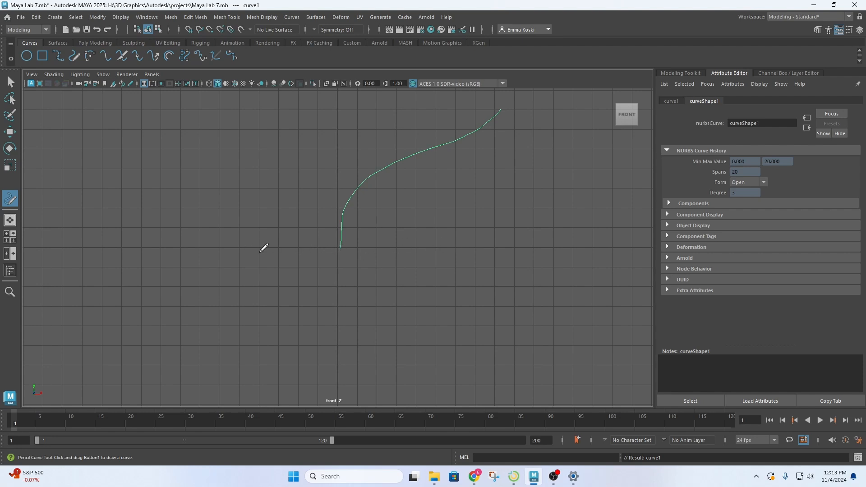
pyautogui.press('q')
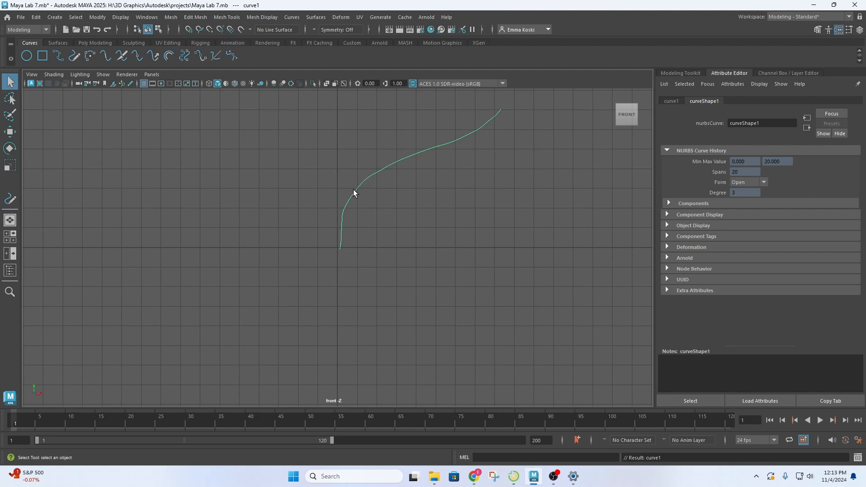
pyautogui.scroll(-2, 368, 262)
pyautogui.keyDown('alt'); pyautogui.moveTo(391, 238); pyautogui.dragTo(365, 257, button='middle'); pyautogui.keyUp('alt')
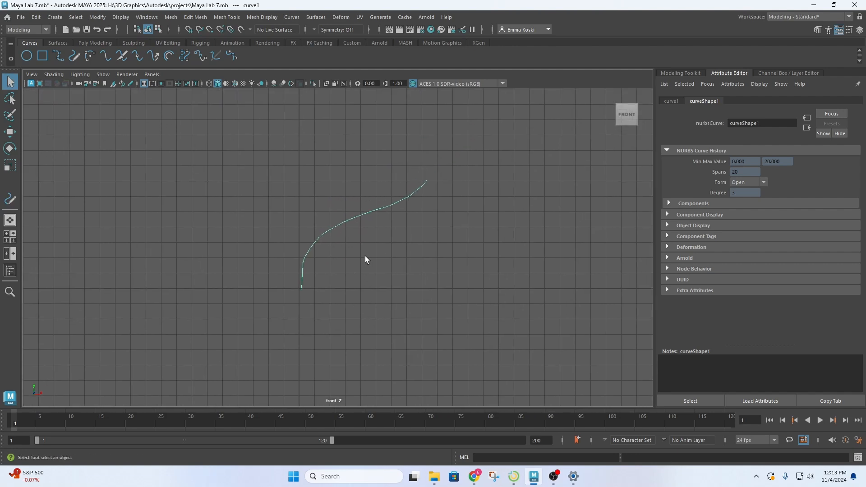
pyautogui.press('space')
pyautogui.press('space')
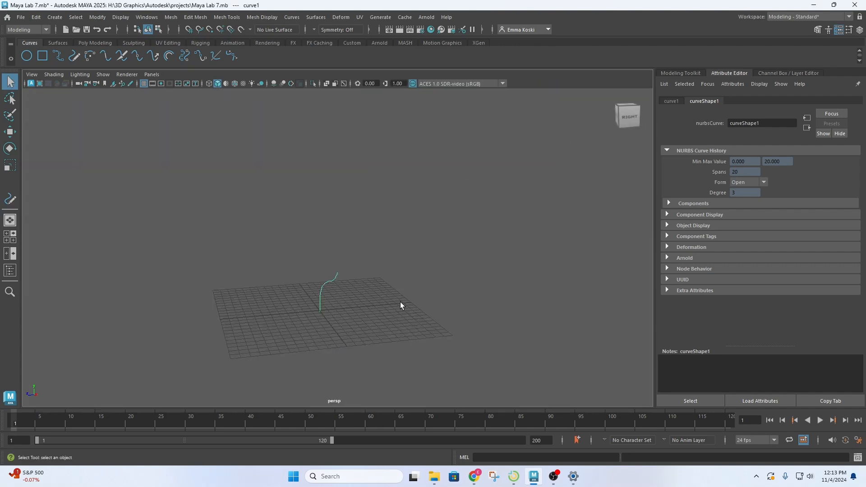
# Switch the curve to control vertex mode and select a vertex near its middle with soft selection.
pyautogui.keyDown('alt'); pyautogui.moveTo(315, 306); pyautogui.dragTo(373, 318); pyautogui.keyUp('alt')
pyautogui.press('b')
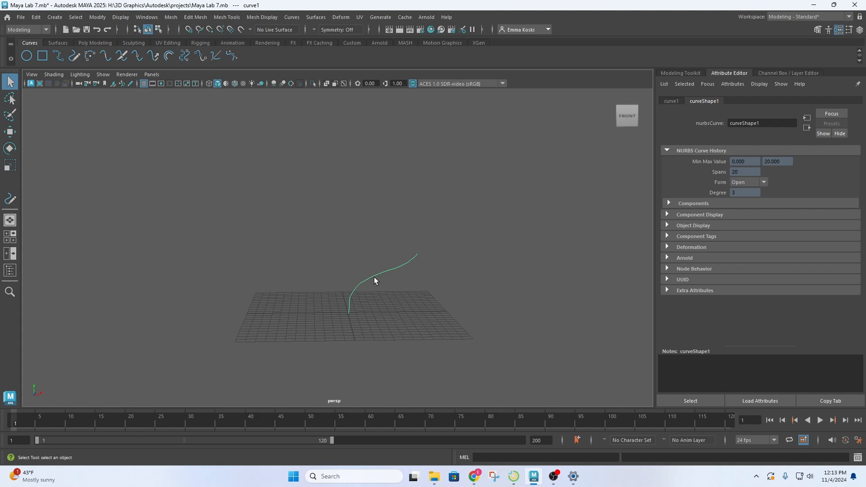
pyautogui.press('b')
pyautogui.rightClick(380, 274)
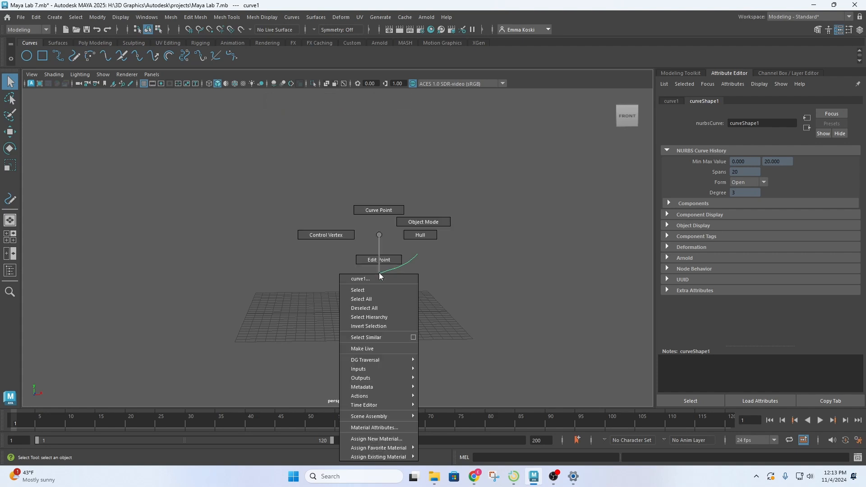
pyautogui.click(333, 234)
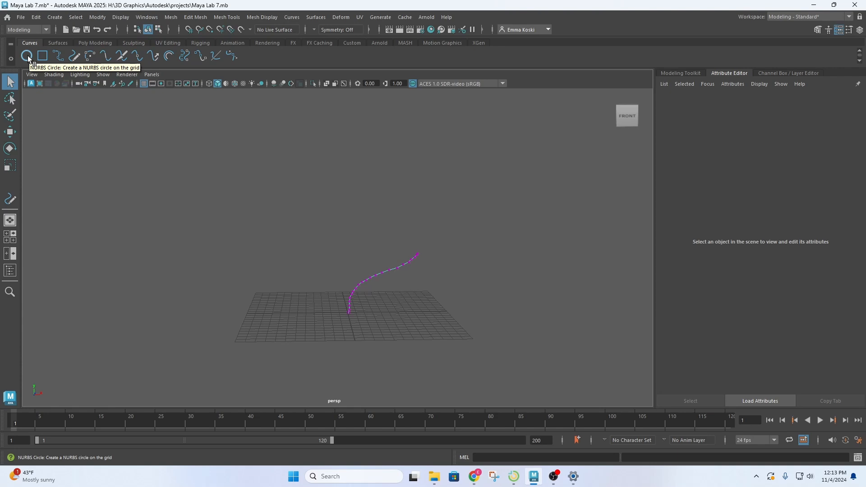
pyautogui.scroll(5, 248, 251)
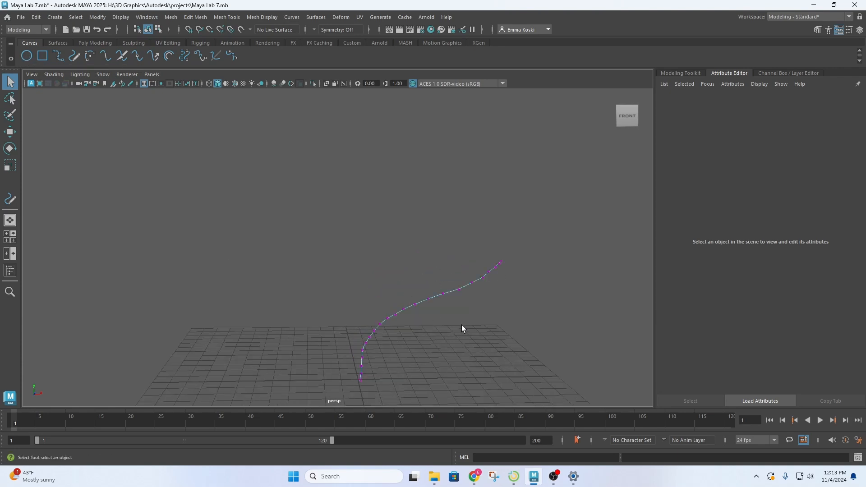
pyautogui.keyDown('alt'); pyautogui.moveTo(479, 319); pyautogui.dragTo(436, 208); pyautogui.keyUp('alt')
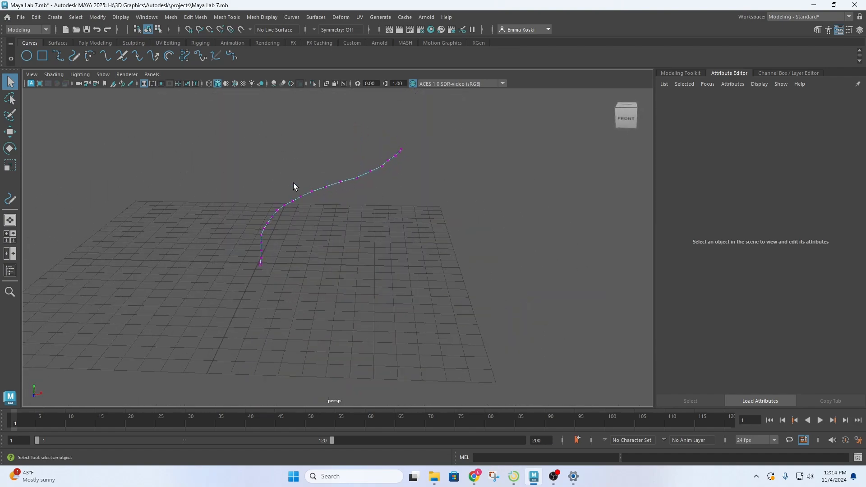
pyautogui.click(325, 188)
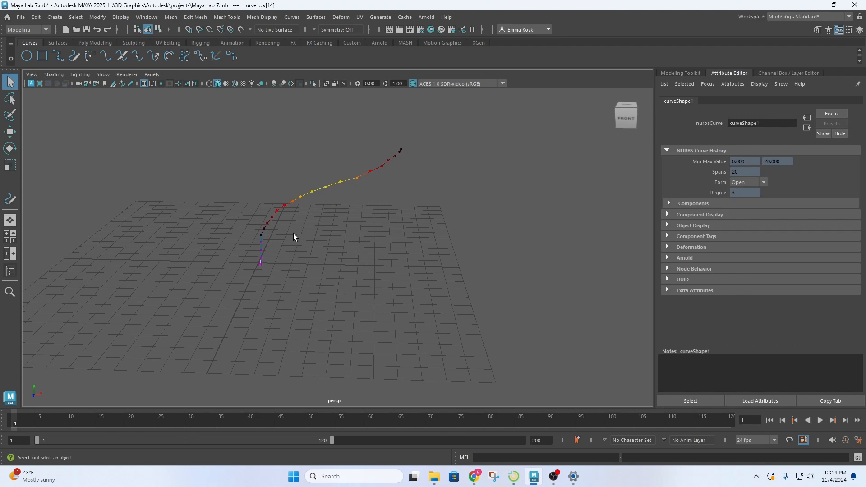
pyautogui.click(353, 239)
pyautogui.press('b')
# In the side view, move the curve's top end vertex about two grid squares toward negative Z with soft selection falloff.
pyautogui.press('space')
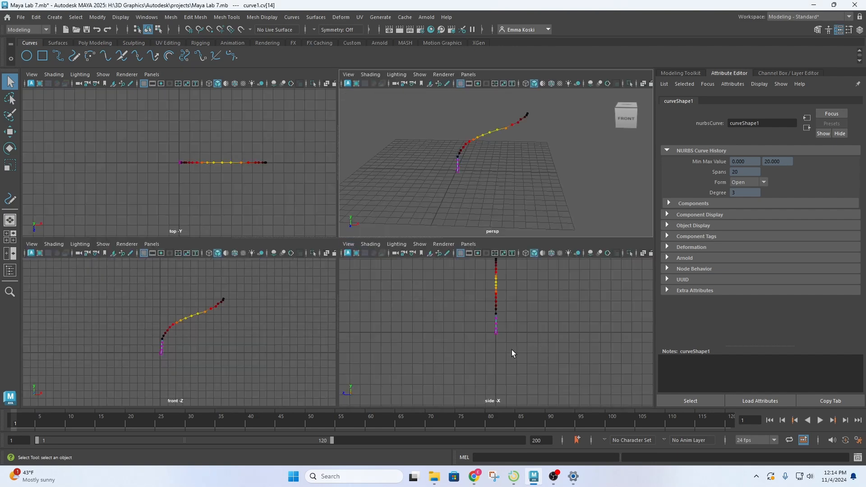
pyautogui.press('space')
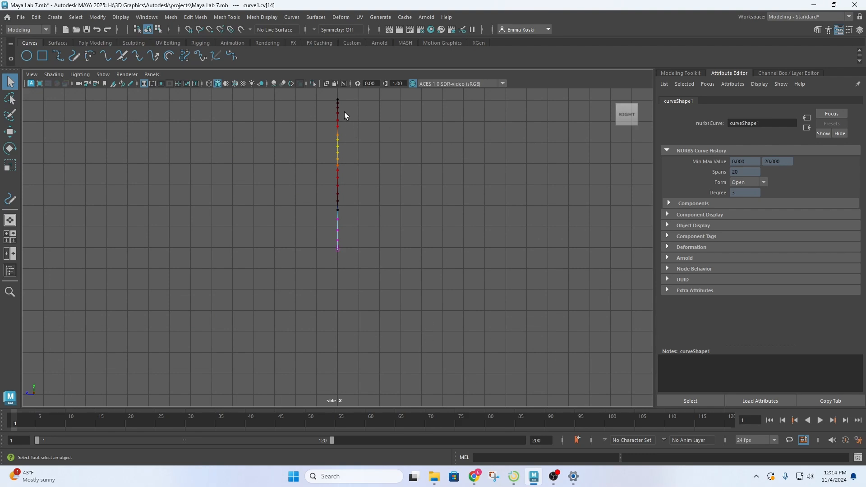
pyautogui.click(337, 99)
pyautogui.press('w')
pyautogui.moveTo(312, 100); pyautogui.dragTo(360, 109)
# Move the soft-selected vertex near mid-height of the curve about one grid square toward positive Z.
pyautogui.click(337, 168)
pyautogui.click(337, 165)
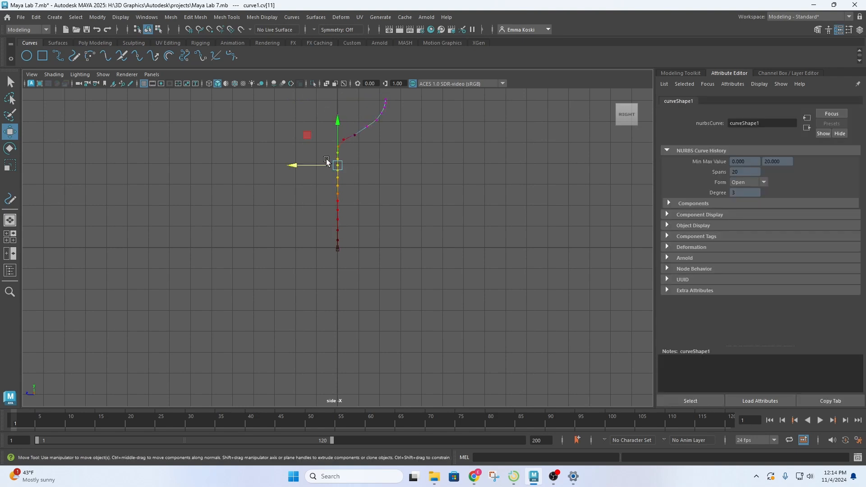
pyautogui.moveTo(319, 169); pyautogui.dragTo(295, 169)
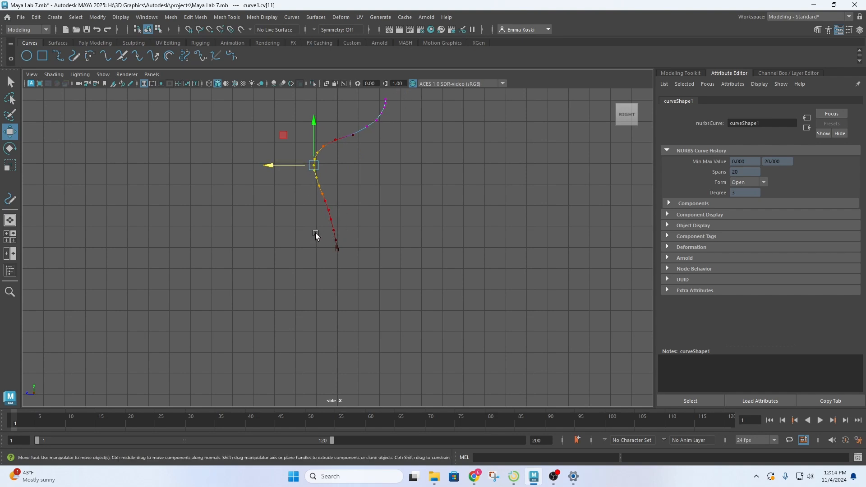
# Move the soft-selected vertex in the lower part of the curve slightly toward negative Z in the side view.
pyautogui.click(323, 201)
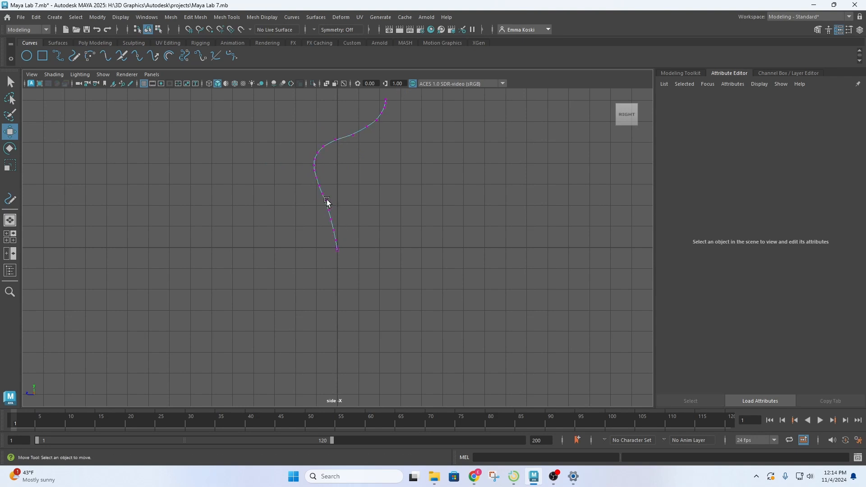
pyautogui.click(324, 202)
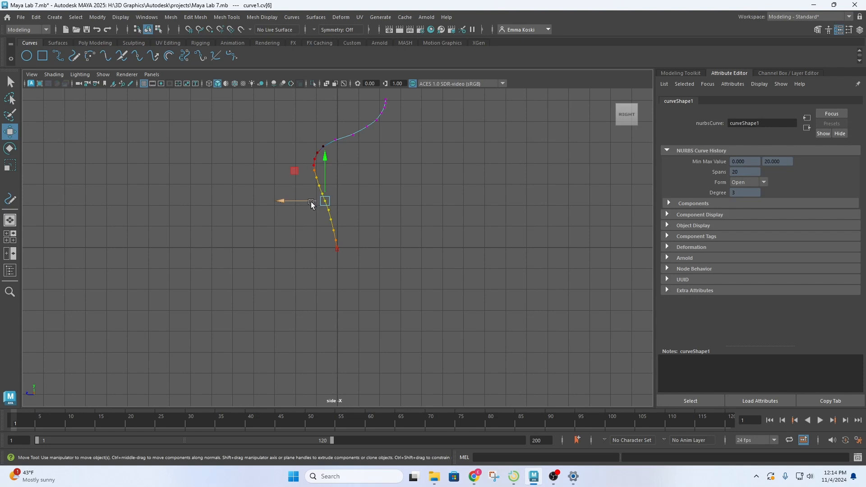
pyautogui.moveTo(315, 203); pyautogui.dragTo(314, 204)
# Move the soft-selected vertex near the curve's mid-height bend about half a grid square toward negative Z and re-enable soft selection.
pyautogui.click(317, 170)
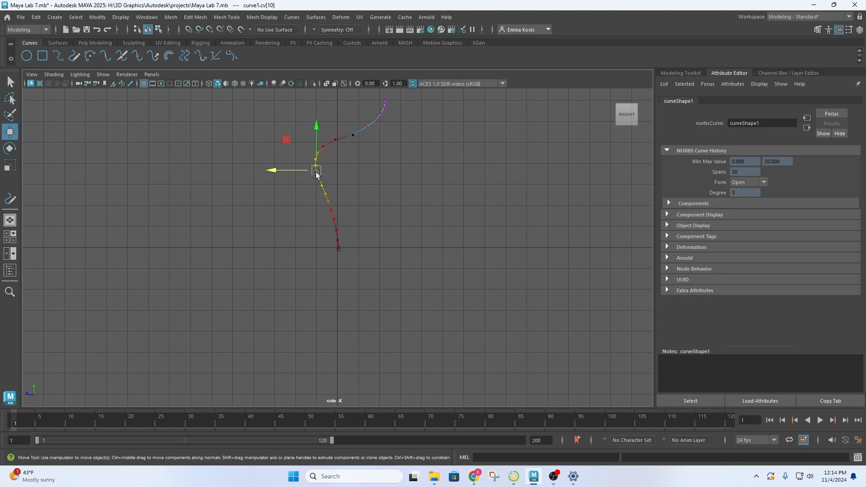
pyautogui.moveTo(302, 171); pyautogui.dragTo(305, 190)
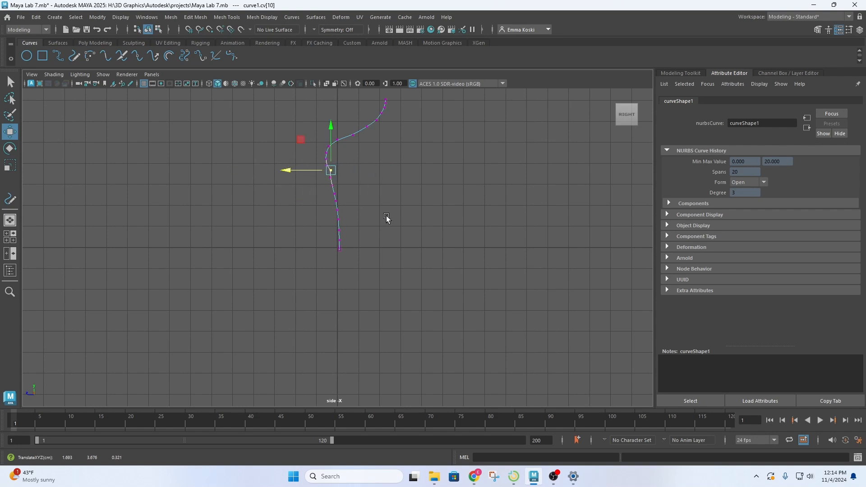
pyautogui.hotkey('ctrl', 'z')
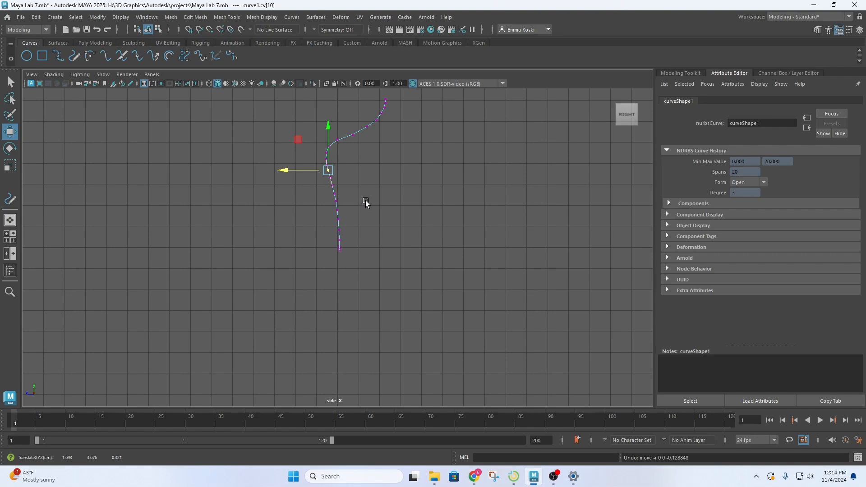
pyautogui.press('b')
pyautogui.moveTo(309, 170)
pyautogui.mouseDown()
pyautogui.moveTo(315, 176)
pyautogui.moveTo(305, 174)
pyautogui.mouseUp()
pyautogui.press('q')
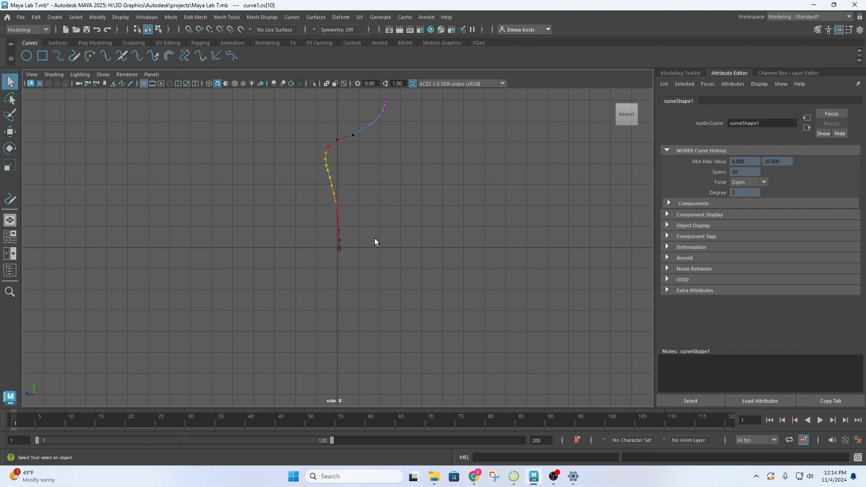
# Return to the perspective view and examine the curve's three-dimensional shape from several angles.
pyautogui.press('space')
pyautogui.press('space')
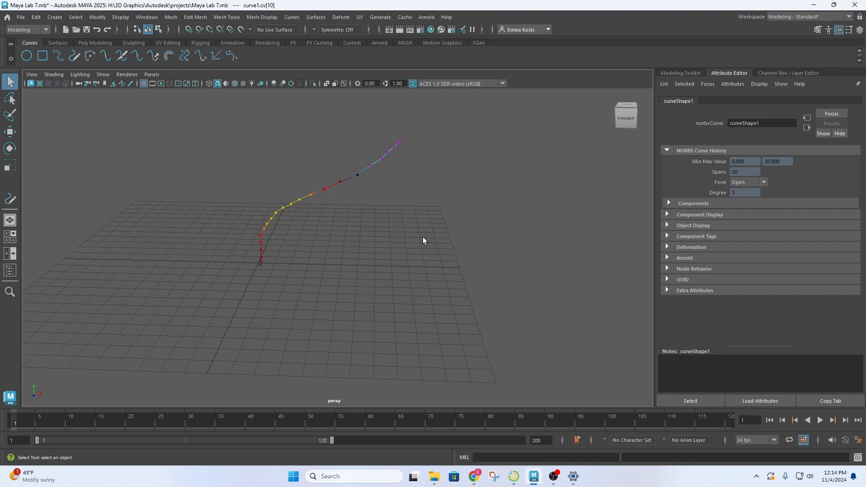
pyautogui.keyDown('alt'); pyautogui.moveTo(333, 239); pyautogui.dragTo(477, 239); pyautogui.keyUp('alt')
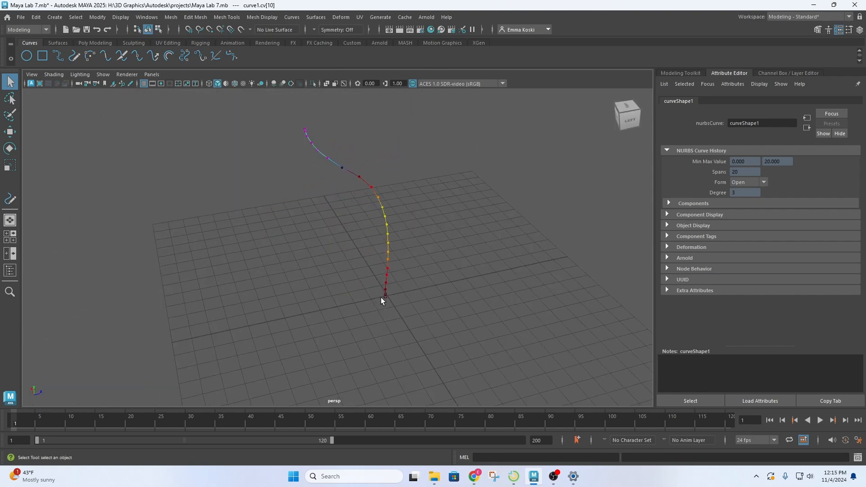
pyautogui.keyDown('alt'); pyautogui.moveTo(393, 294); pyautogui.dragTo(332, 220); pyautogui.keyUp('alt')
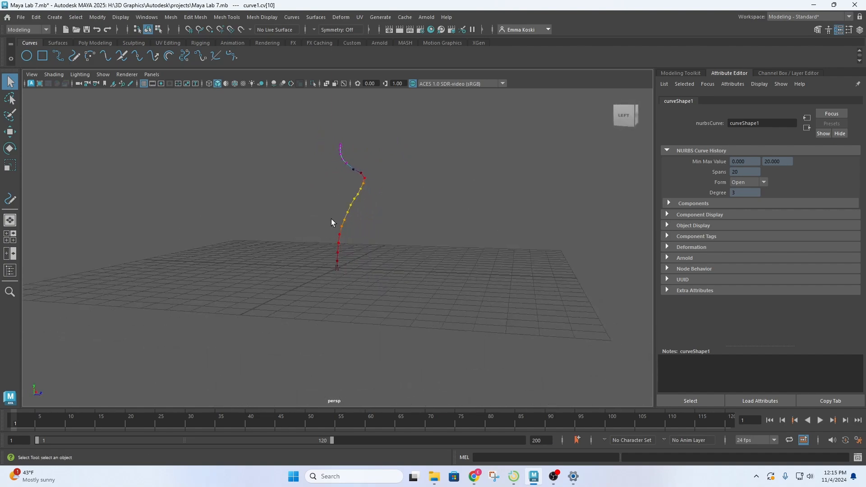
pyautogui.keyDown('alt'); pyautogui.moveTo(382, 262); pyautogui.dragTo(375, 225); pyautogui.keyUp('alt')
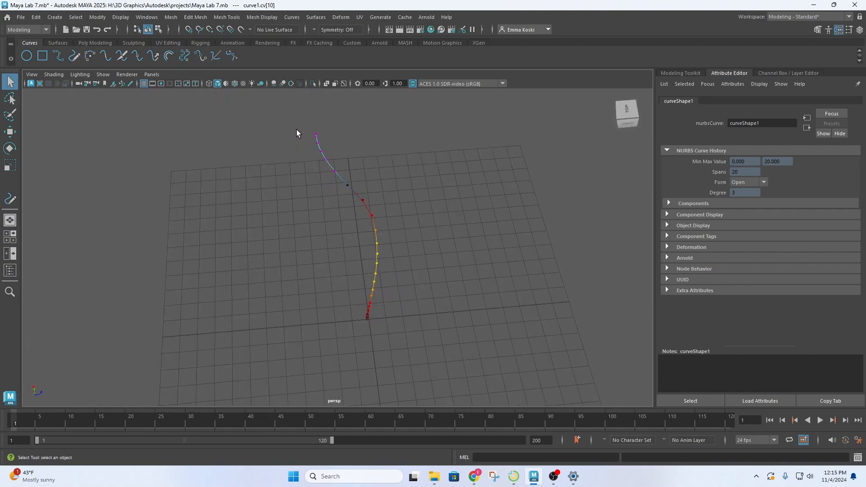
pyautogui.moveTo(442, 285)
pyautogui.keyDown('alt'); pyautogui.mouseDown()
pyautogui.moveTo(300, 243)
pyautogui.moveTo(347, 286)
pyautogui.moveTo(454, 275)
pyautogui.mouseUp(); pyautogui.keyUp('alt')
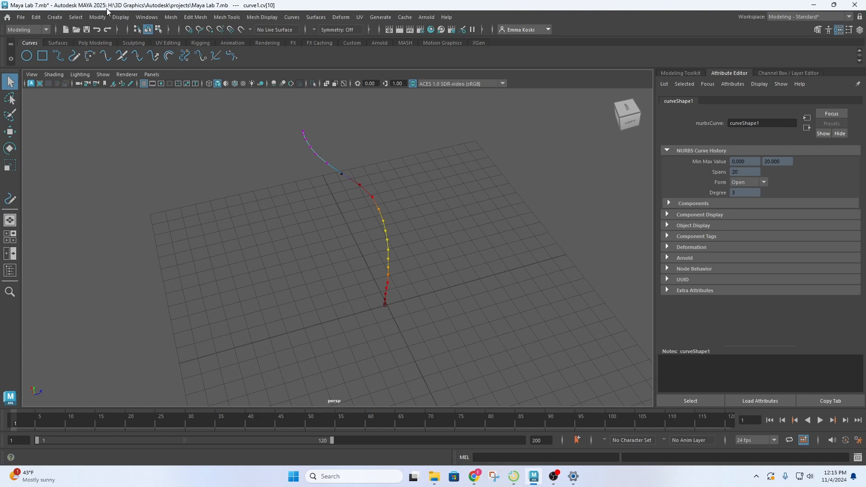
pyautogui.click(58, 42)
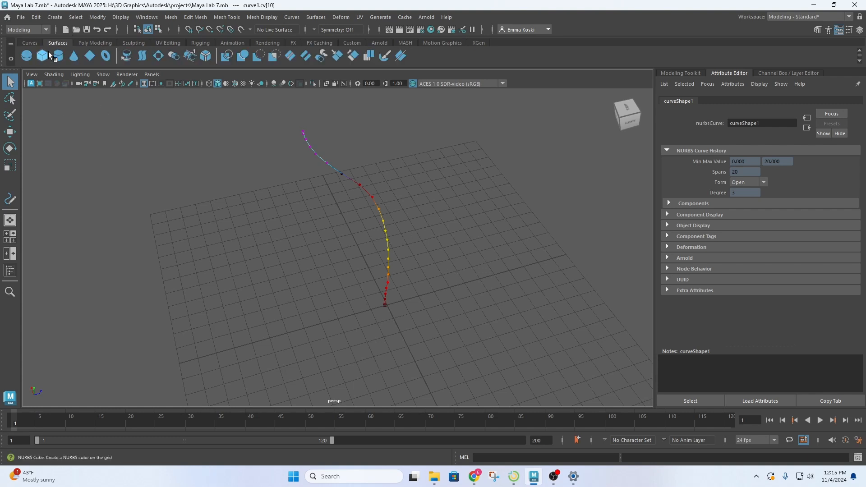
pyautogui.click(30, 42)
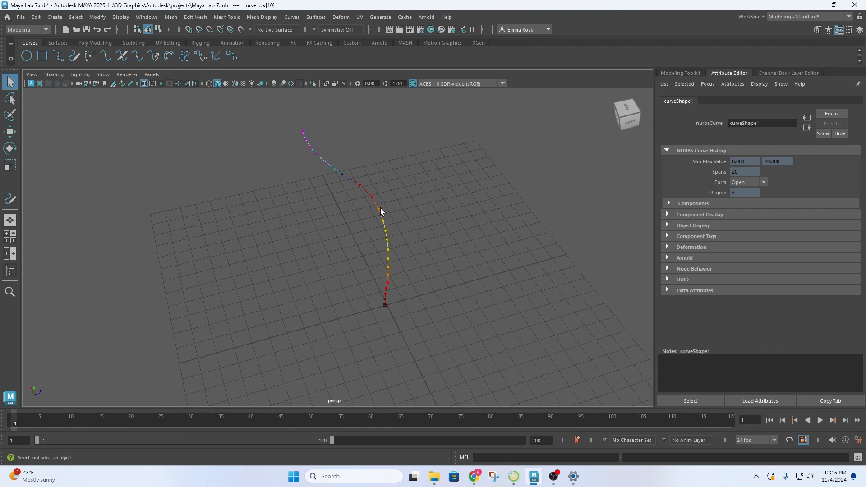
pyautogui.keyDown('alt'); pyautogui.moveTo(393, 258); pyautogui.dragTo(457, 243); pyautogui.keyUp('alt')
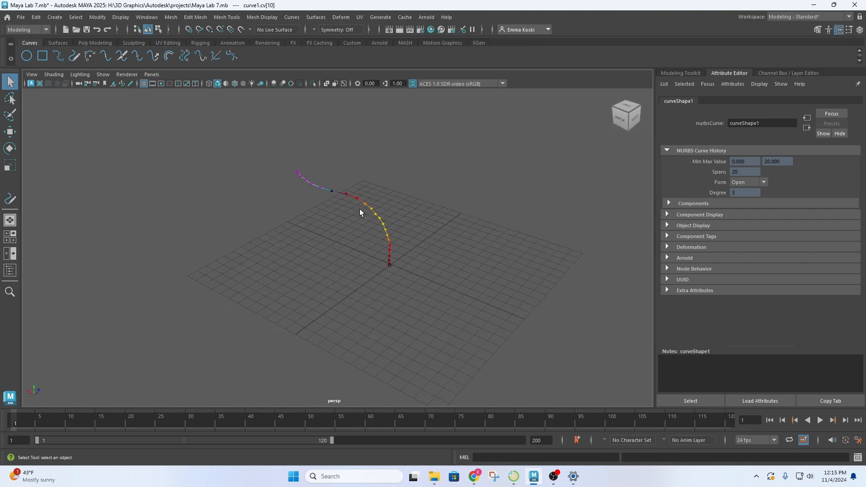
# Turn off soft selection and return the curve to object mode with the whole curve selected.
pyautogui.press('b')
pyautogui.click(439, 207)
pyautogui.moveTo(353, 194); pyautogui.dragTo(402, 180, button='right')
pyautogui.click(376, 209)
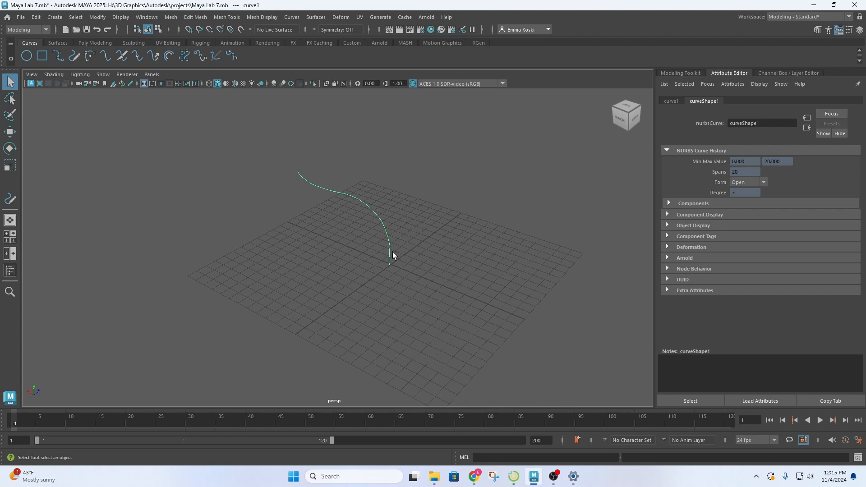
pyautogui.keyDown('alt'); pyautogui.moveTo(437, 233); pyautogui.dragTo(270, 223); pyautogui.keyUp('alt')
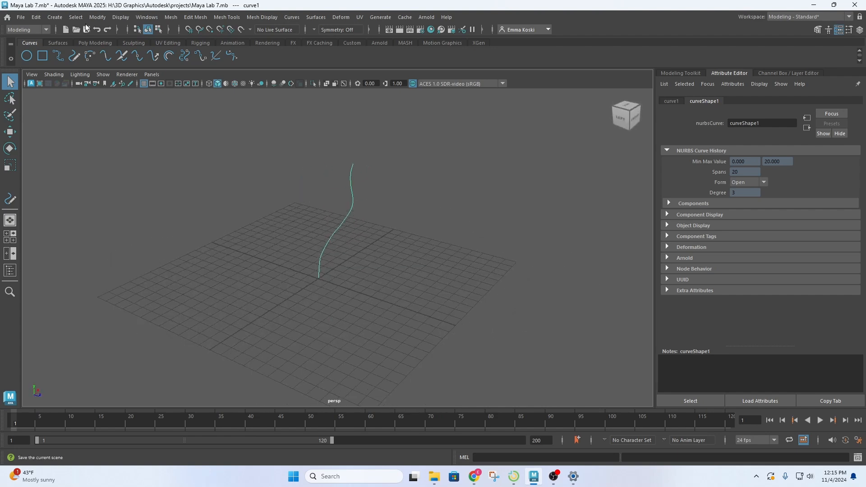
# Create a polygon cylinder at the origin with 6 axis subdivisions and 0 cap subdivisions.
pyautogui.click(93, 43)
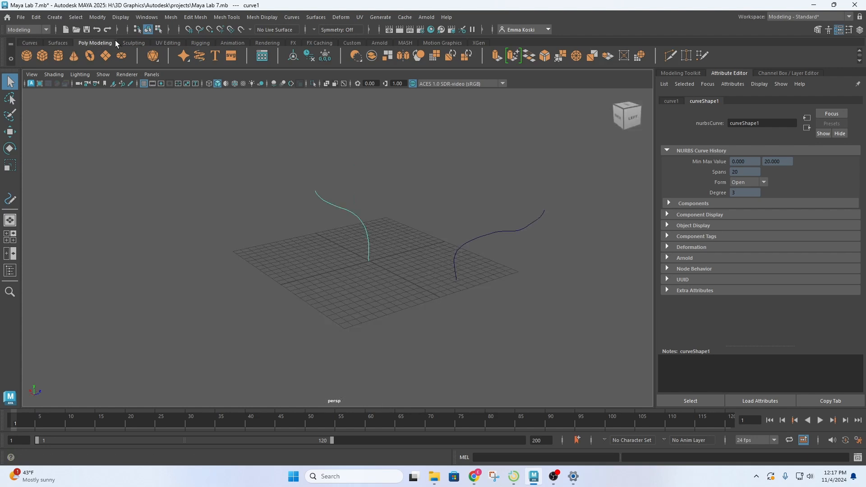
pyautogui.click(58, 56)
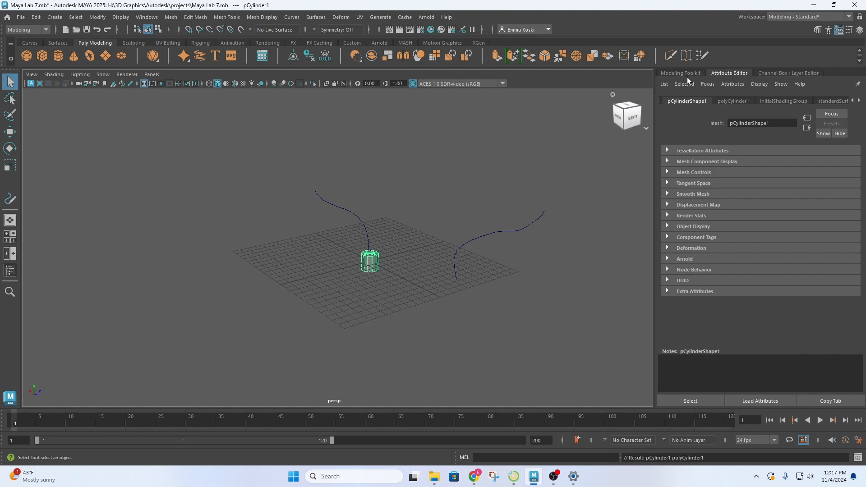
pyautogui.click(727, 102)
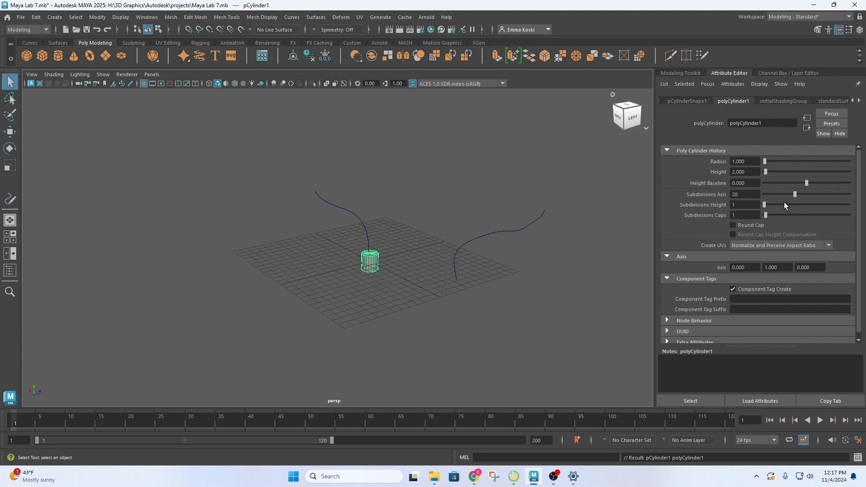
pyautogui.doubleClick(746, 195)
pyautogui.write('6')
pyautogui.press('Return')
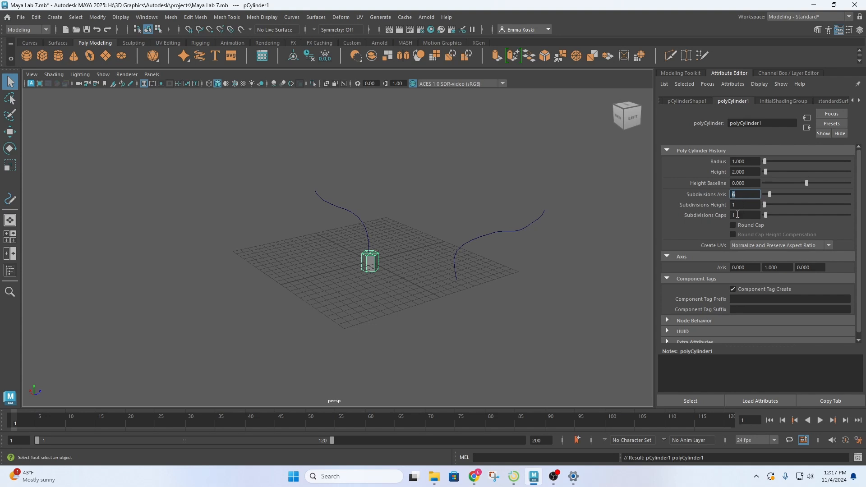
pyautogui.click(738, 215)
pyautogui.write('0')
pyautogui.press('Return')
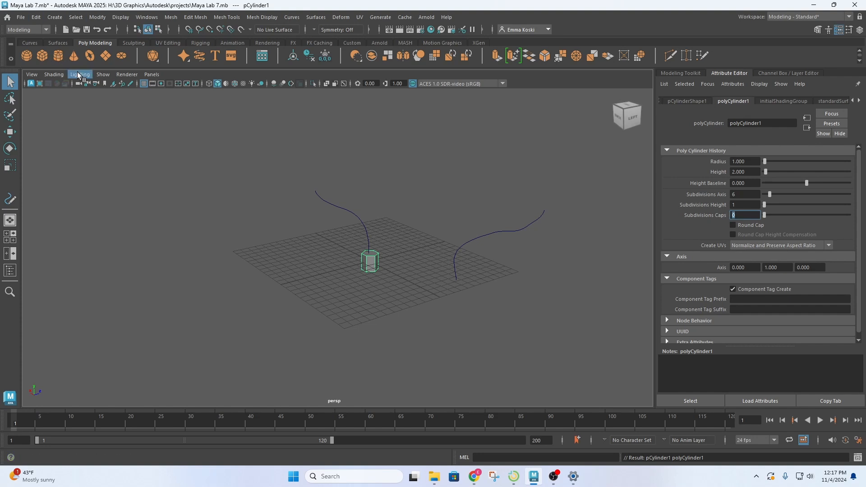
# Create a second polygon cylinder at the origin, also with 6 axis subdivisions and 0 cap subdivisions.
pyautogui.click(58, 55)
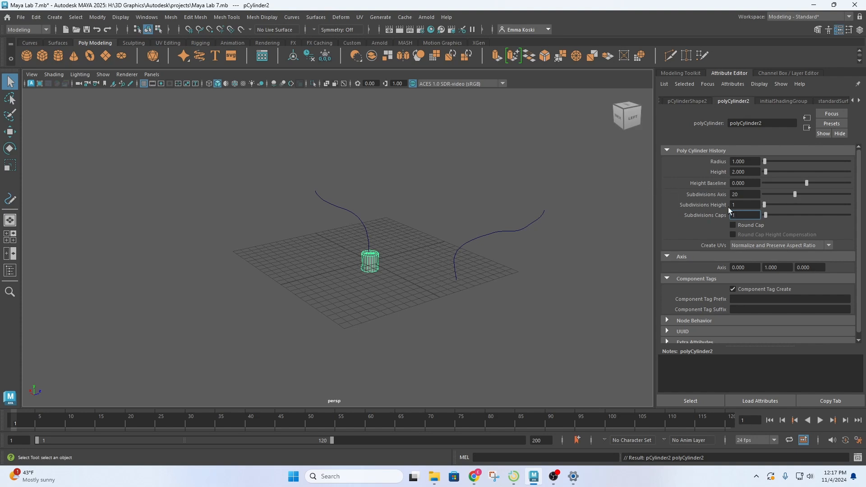
pyautogui.click(685, 101)
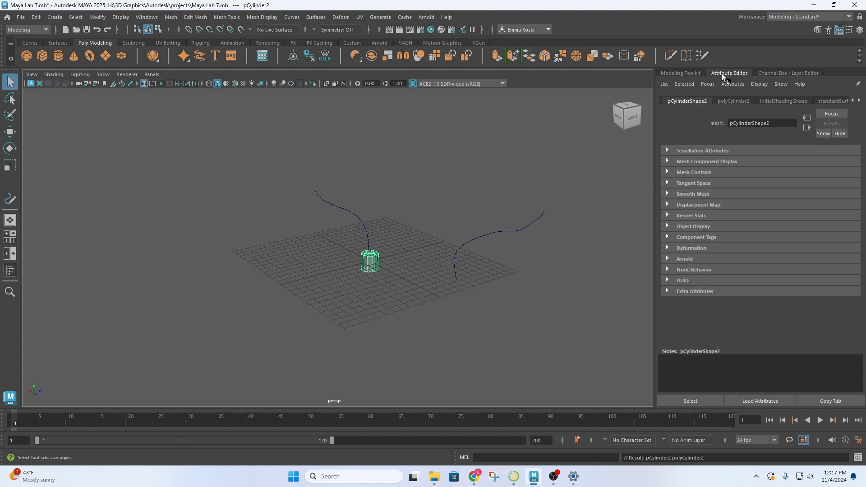
pyautogui.click(735, 101)
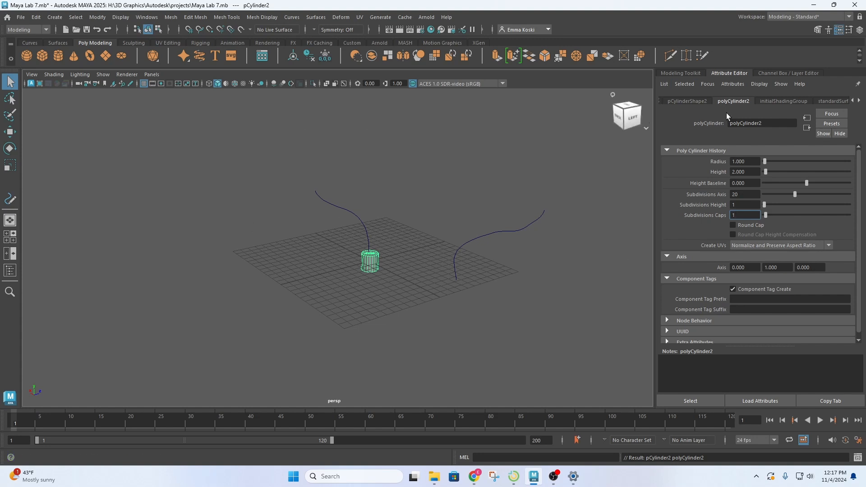
pyautogui.click(744, 192)
pyautogui.write('6')
pyautogui.press('Return')
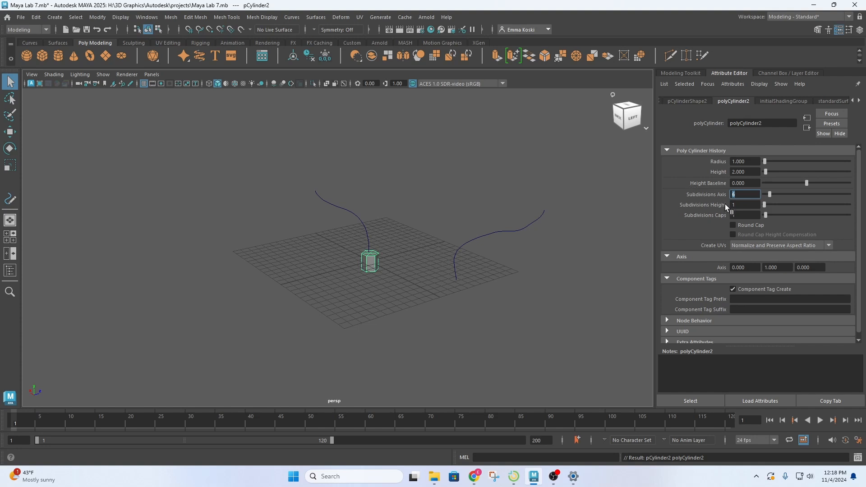
pyautogui.click(737, 215)
pyautogui.press('BackSpace')
pyautogui.write('0')
pyautogui.press('Return')
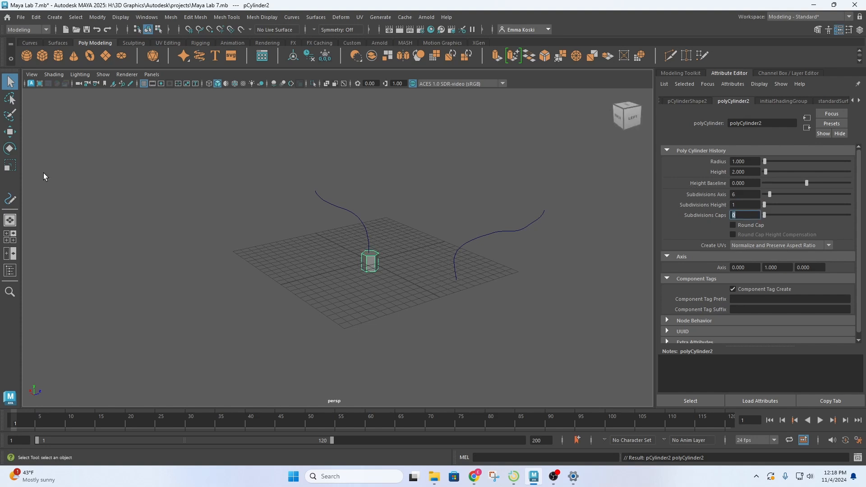
# Select the first cylinder, show the Outliner and rename the cylinder as Trunk.
pyautogui.click(375, 271)
pyautogui.click(367, 263)
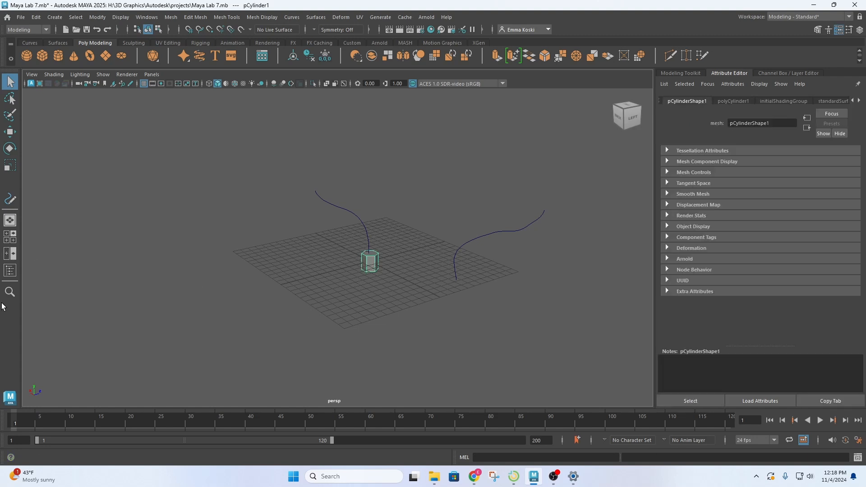
pyautogui.click(13, 269)
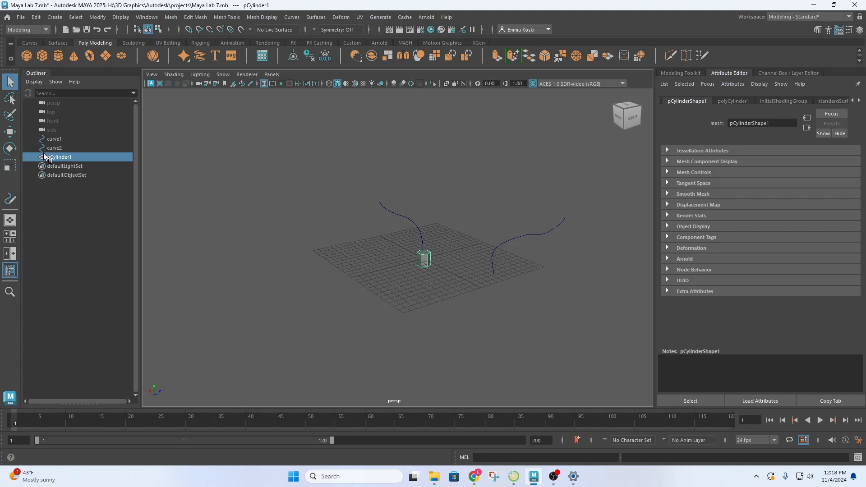
pyautogui.doubleClick(72, 157)
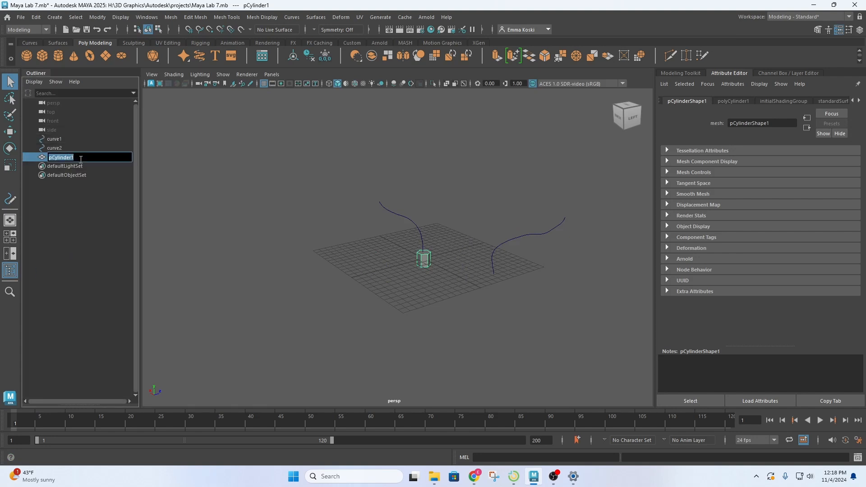
pyautogui.write('Trunk')
pyautogui.press('Return')
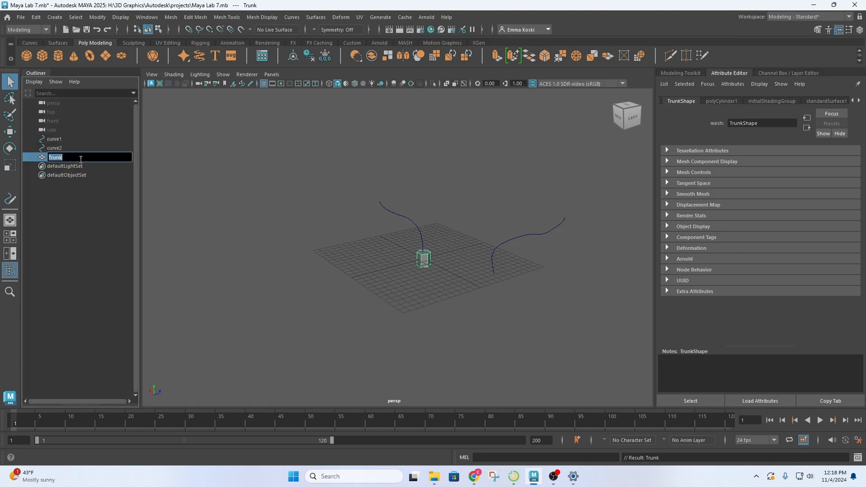
# Rename curve1, the curve rising from the origin, as tree_base.
pyautogui.click(61, 137)
pyautogui.click(64, 147)
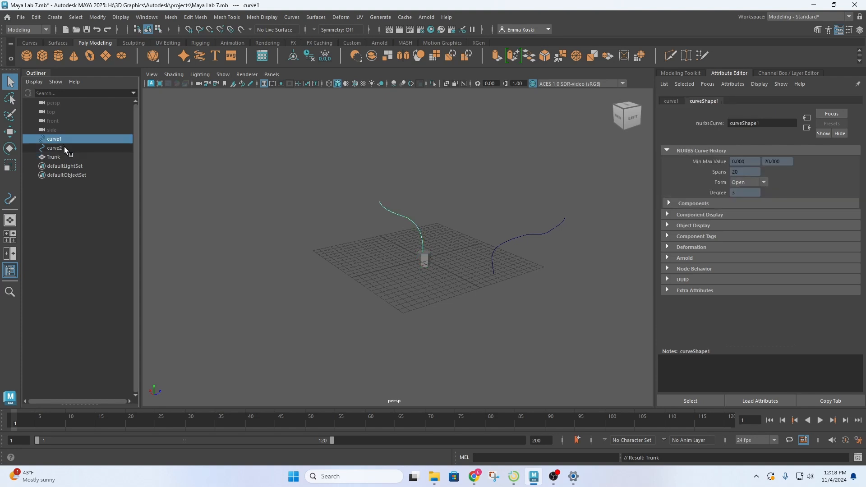
pyautogui.click(64, 140)
pyautogui.doubleClick(64, 139)
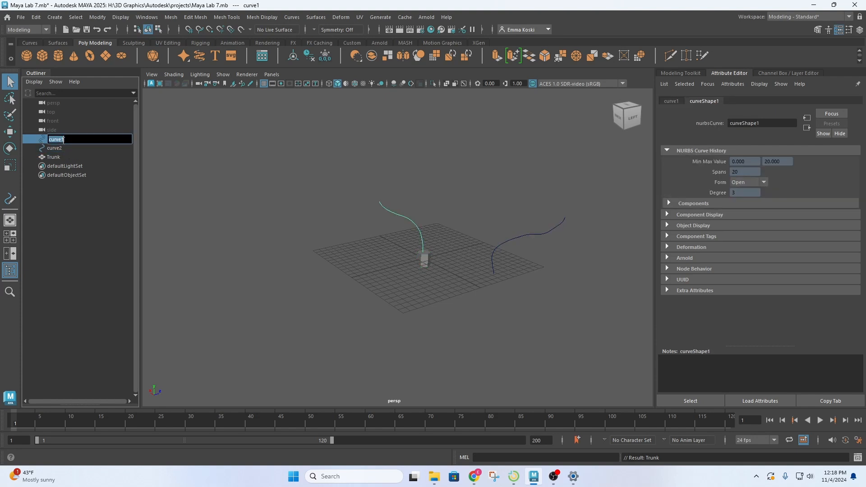
pyautogui.write('base')
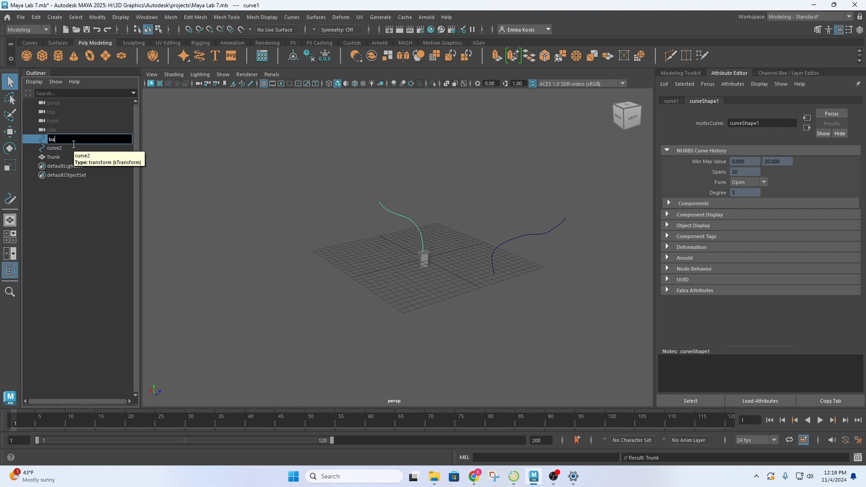
pyautogui.press('BackSpace')
pyautogui.press('BackSpace')
pyautogui.press('BackSpace')
pyautogui.write('tree_base')
pyautogui.press('Return')
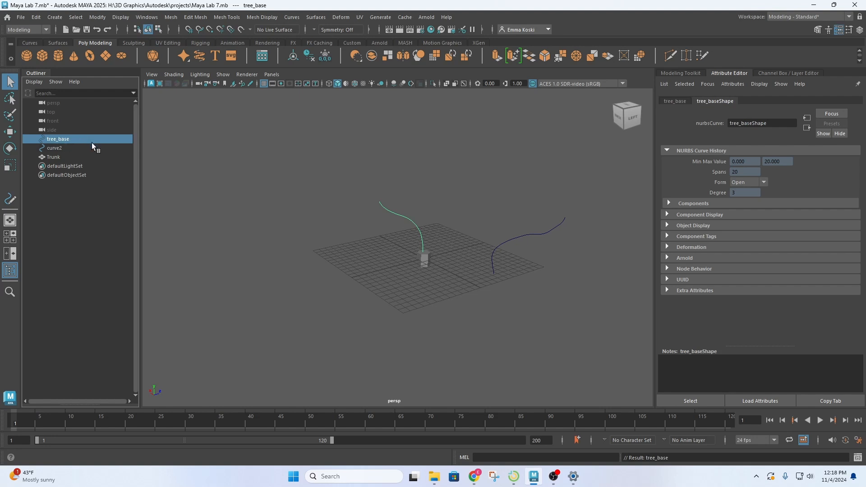
# Select the Trunk cylinder and inspect it up close together with the tree_base curve.
pyautogui.click(61, 149)
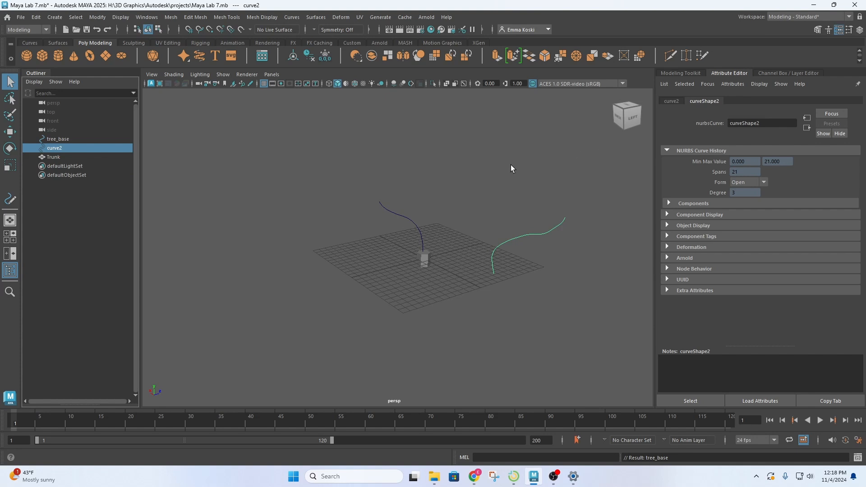
pyautogui.moveTo(472, 154); pyautogui.dragTo(595, 324)
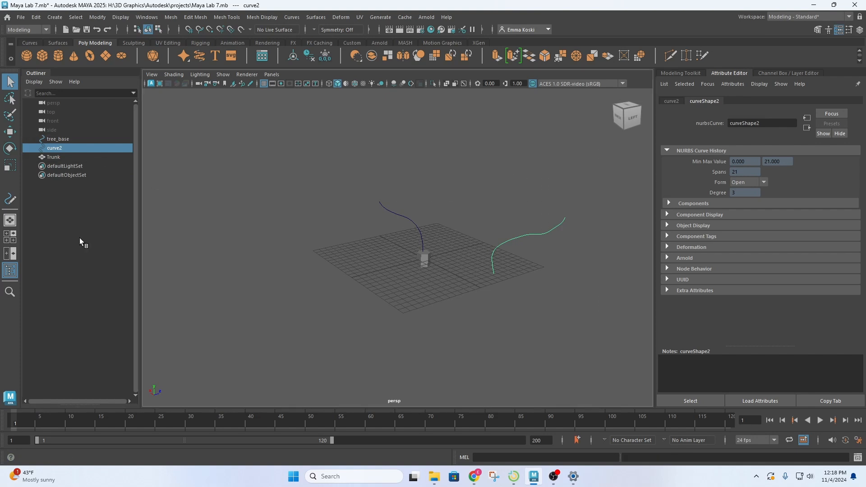
pyautogui.click(53, 157)
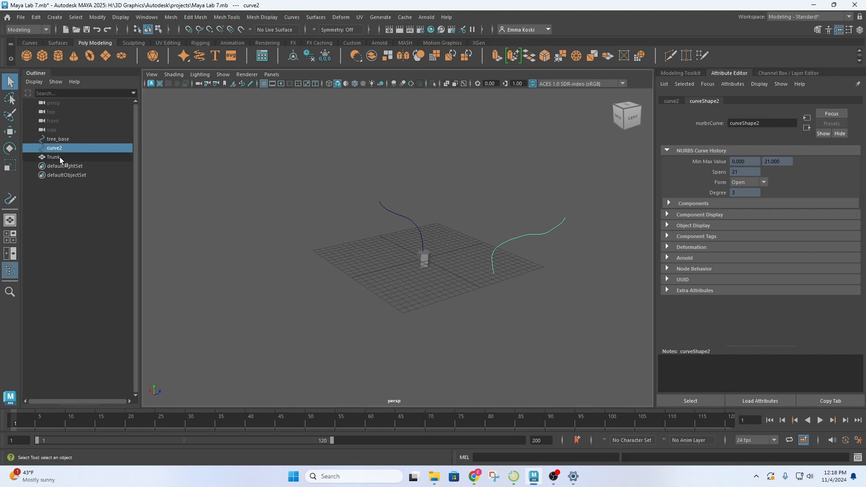
pyautogui.press('f')
pyautogui.scroll(2, 412, 247)
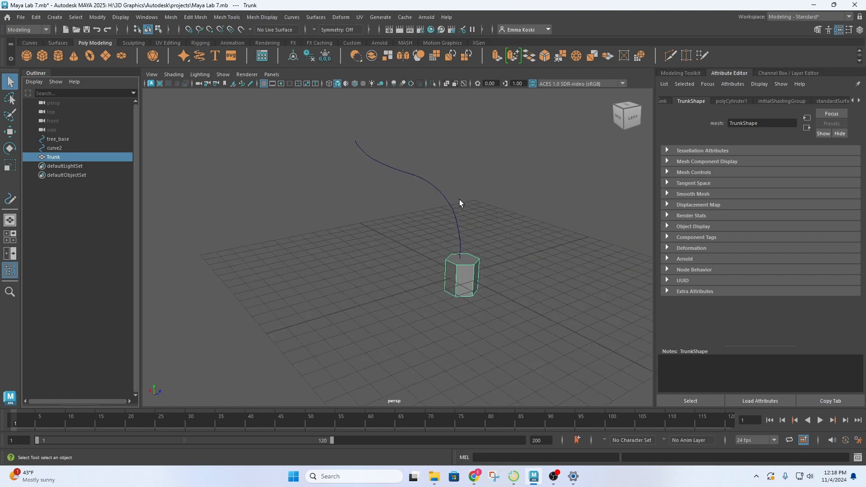
pyautogui.click(450, 200)
pyautogui.click(453, 207)
pyautogui.click(460, 277)
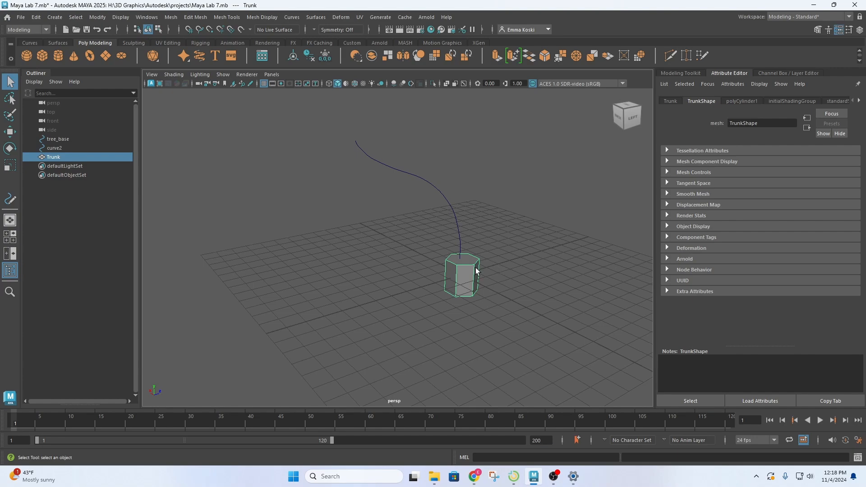
pyautogui.keyDown('alt'); pyautogui.moveTo(475, 270); pyautogui.dragTo(323, 310); pyautogui.keyUp('alt')
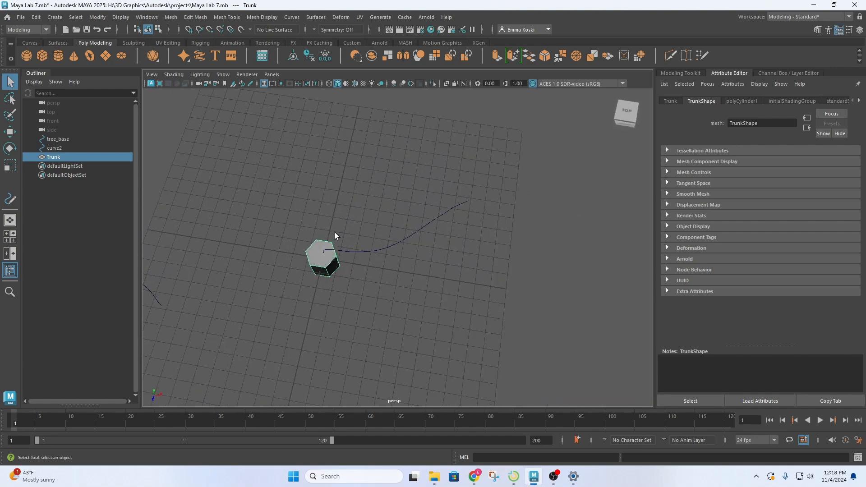
pyautogui.keyDown('alt'); pyautogui.moveTo(336, 235); pyautogui.dragTo(384, 224); pyautogui.keyUp('alt')
pyautogui.keyDown('alt'); pyautogui.moveTo(383, 224); pyautogui.dragTo(346, 285, button='right'); pyautogui.keyUp('alt')
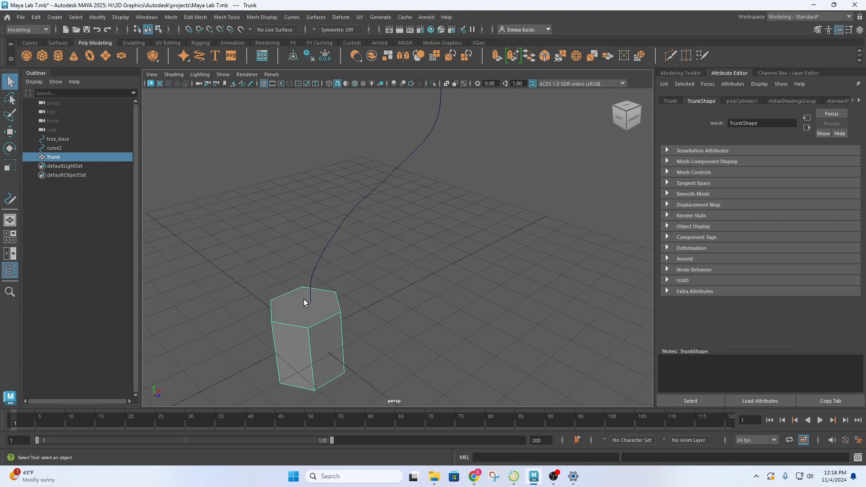
# Select the Trunk's top face together with the tree_base curve.
pyautogui.moveTo(280, 306); pyautogui.dragTo(285, 235, button='right')
pyautogui.scroll(-3, 290, 239)
pyautogui.click(339, 283)
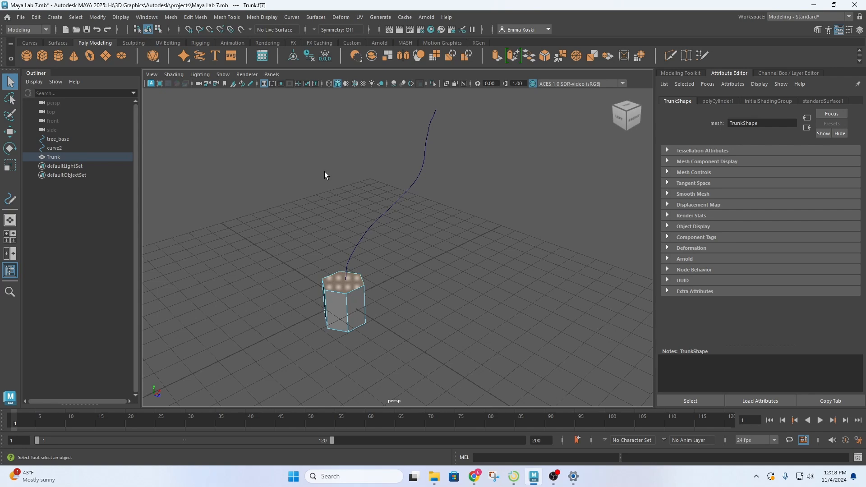
pyautogui.rightClick(366, 145)
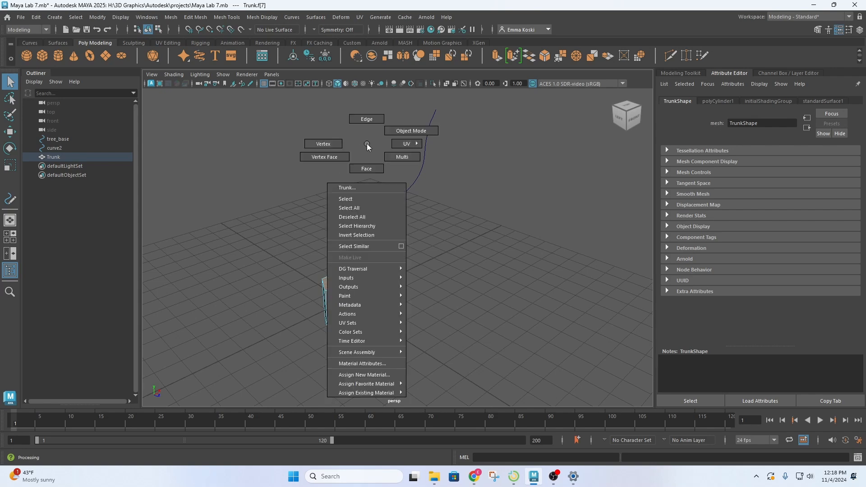
pyautogui.click(390, 132)
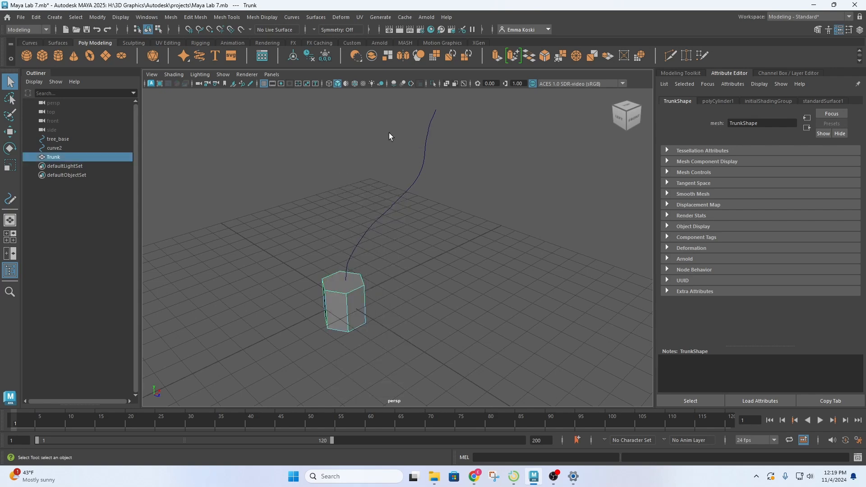
pyautogui.click(424, 147)
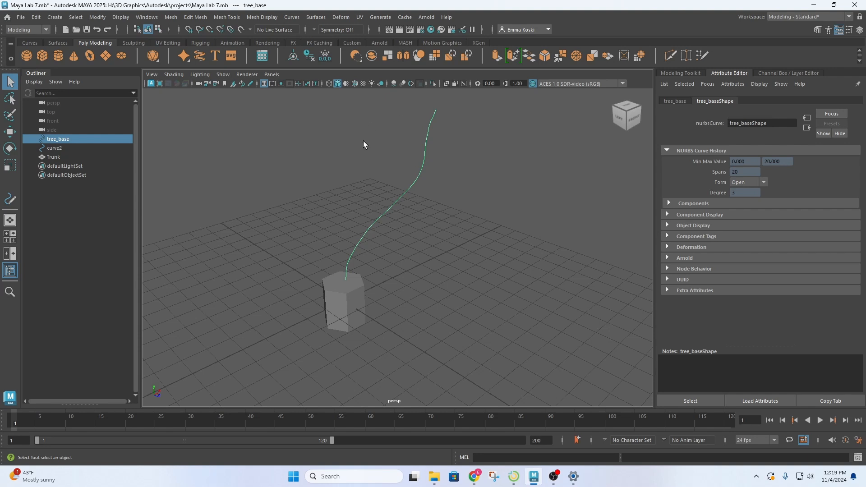
pyautogui.moveTo(360, 140); pyautogui.dragTo(360, 140, button='right')
pyautogui.moveTo(351, 300); pyautogui.dragTo(352, 234, button='right')
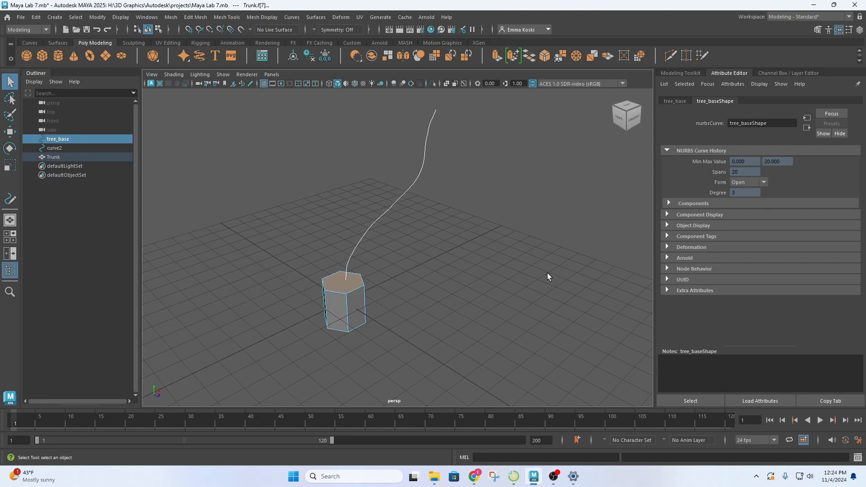
# Extrude the Trunk's top face along the tree_base curve with 8 divisions.
pyautogui.click(700, 72)
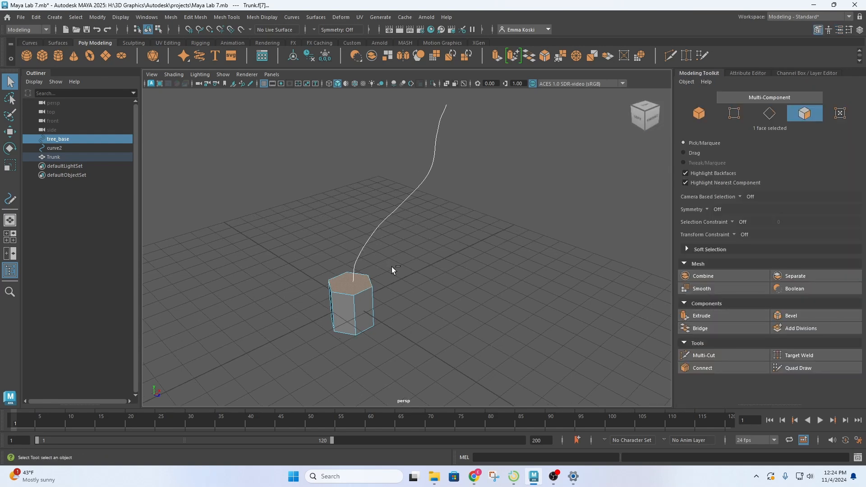
pyautogui.hotkey('ctrl', 'e')
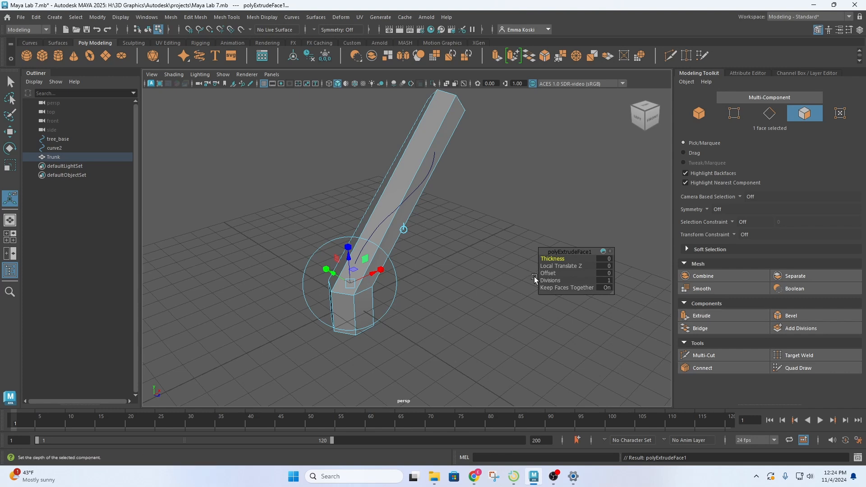
pyautogui.moveTo(547, 281); pyautogui.dragTo(592, 285)
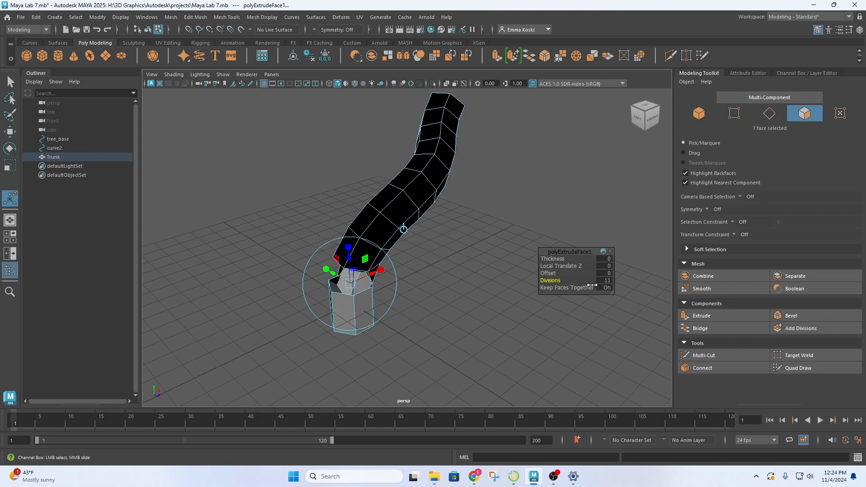
pyautogui.moveTo(591, 286); pyautogui.dragTo(581, 283)
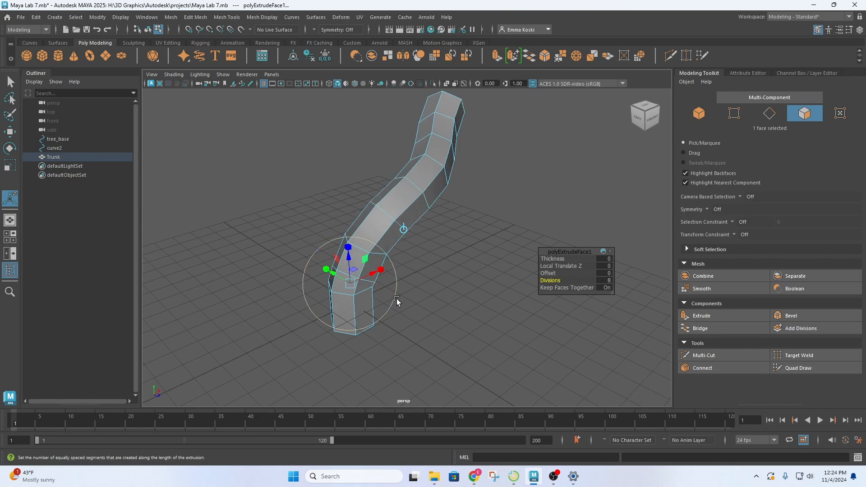
pyautogui.moveTo(449, 270)
pyautogui.keyDown('alt'); pyautogui.mouseDown()
pyautogui.moveTo(296, 248)
pyautogui.moveTo(322, 263)
pyautogui.moveTo(373, 248)
pyautogui.moveTo(433, 252)
pyautogui.moveTo(597, 221)
pyautogui.moveTo(393, 271)
pyautogui.moveTo(435, 274)
pyautogui.mouseUp(); pyautogui.keyUp('alt')
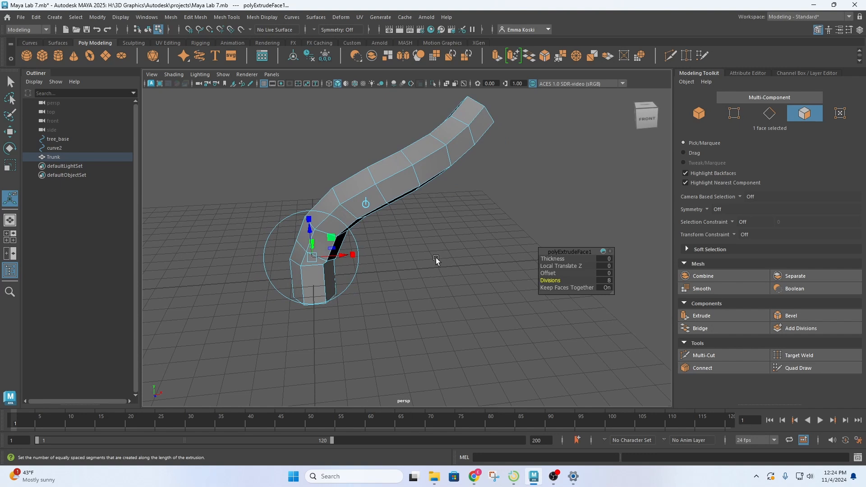
pyautogui.press('q')
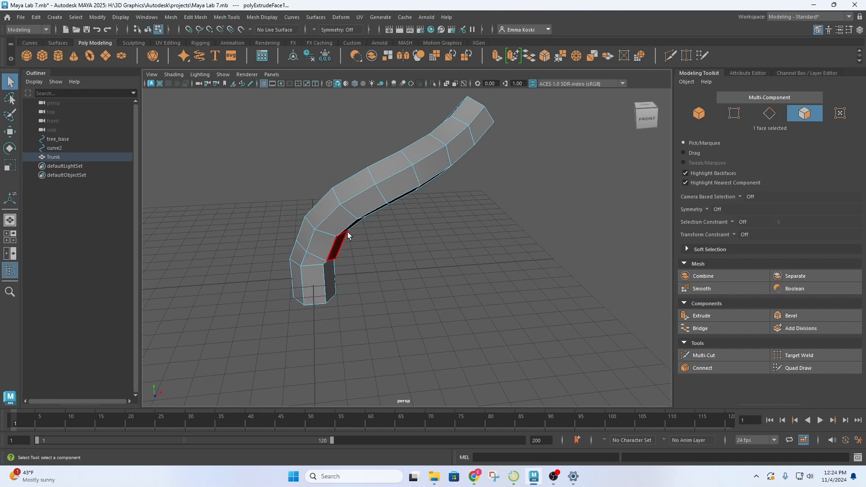
# Create another polygon cylinder and move it to the base of curve2.
pyautogui.keyDown('alt'); pyautogui.moveTo(311, 287); pyautogui.dragTo(485, 270); pyautogui.keyUp('alt')
pyautogui.keyDown('alt'); pyautogui.moveTo(369, 256); pyautogui.dragTo(595, 261, button='middle'); pyautogui.keyUp('alt')
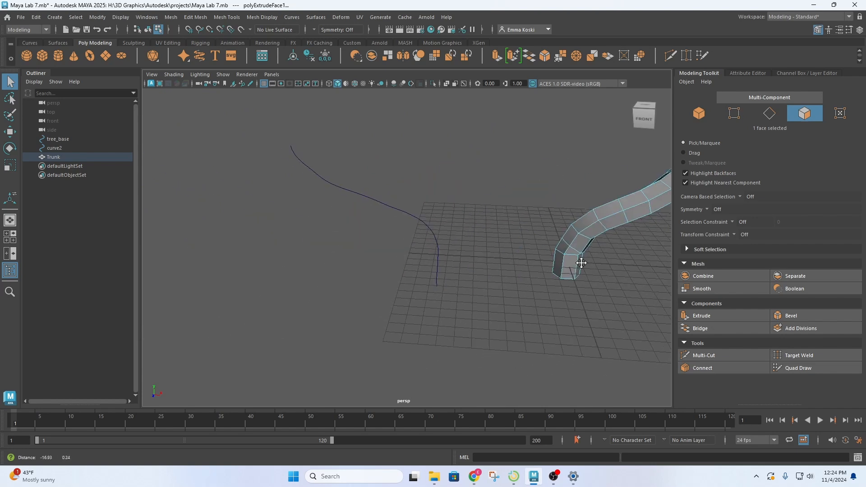
pyautogui.click(57, 57)
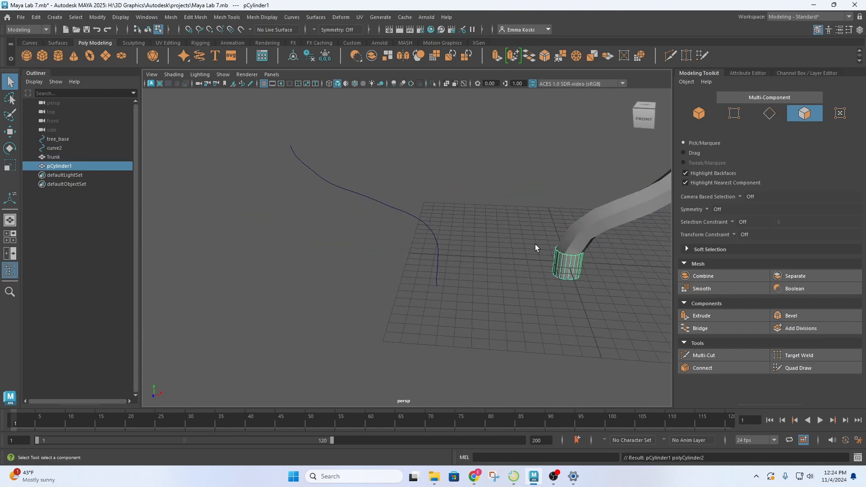
pyautogui.press('w')
pyautogui.moveTo(598, 265); pyautogui.dragTo(434, 299)
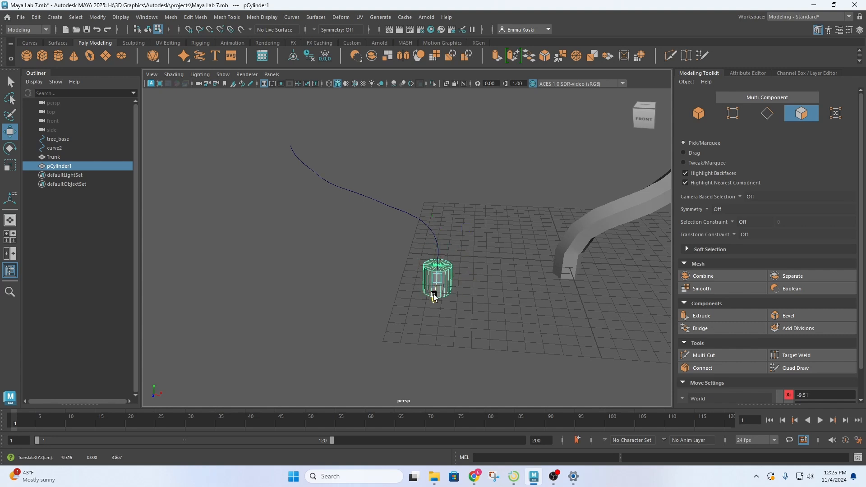
# Set the new cylinder to 6 axis subdivisions and 0 cap subdivisions.
pyautogui.click(759, 73)
pyautogui.click(762, 101)
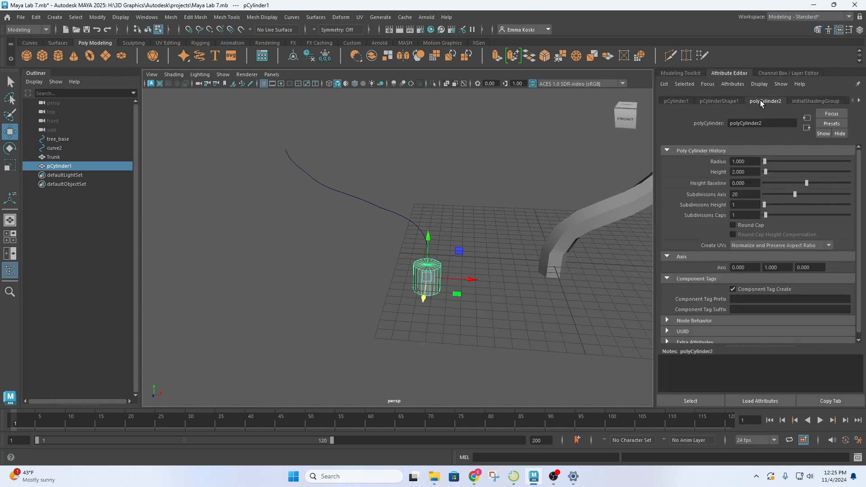
pyautogui.doubleClick(744, 195)
pyautogui.write('6')
pyautogui.press('Return')
pyautogui.click(746, 216)
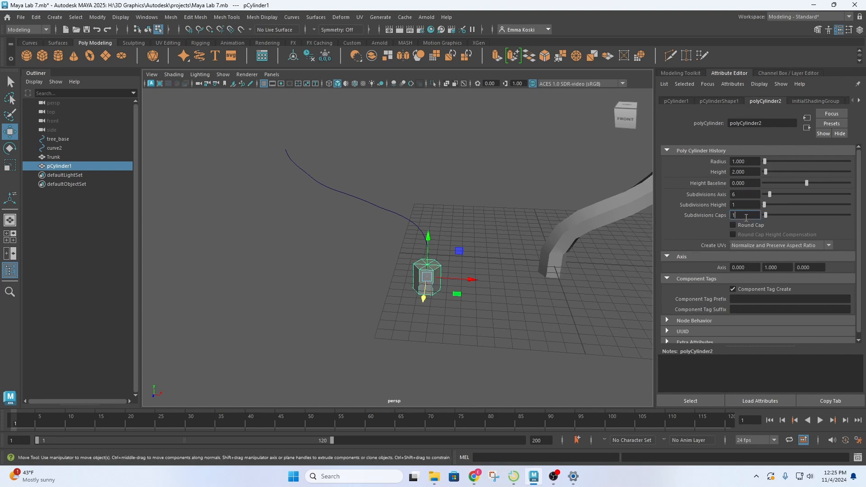
pyautogui.press('BackSpace')
pyautogui.write('0')
pyautogui.press('Return')
# Select the new cylinder's top face together with curve2.
pyautogui.rightClick(411, 230)
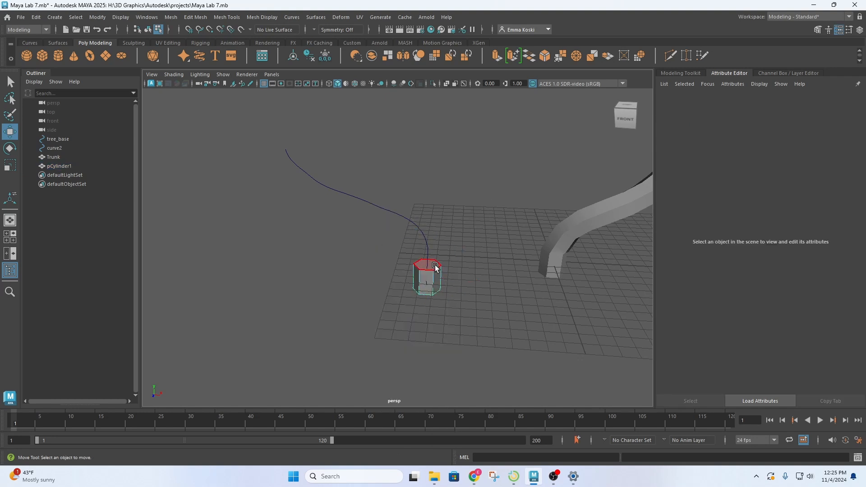
pyautogui.click(428, 266)
pyautogui.moveTo(397, 210); pyautogui.dragTo(432, 200, button='right')
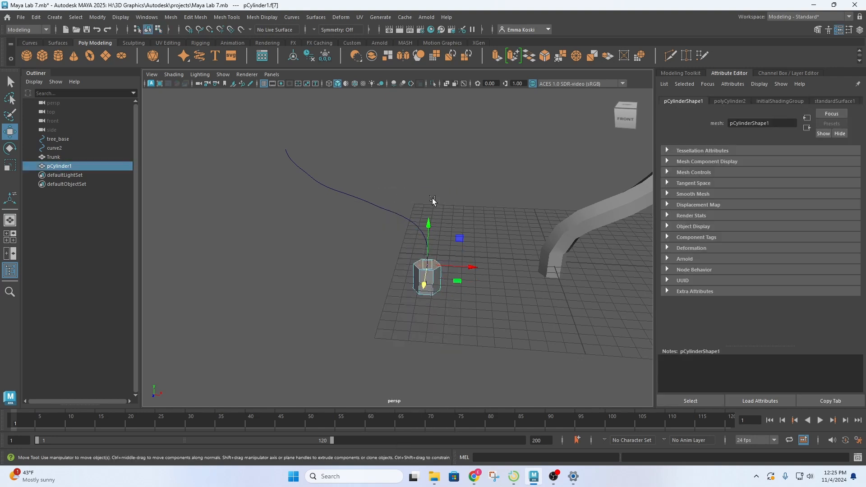
pyautogui.click(401, 215)
pyautogui.rightClick(420, 264)
pyautogui.moveTo(421, 266); pyautogui.dragTo(420, 233, button='right')
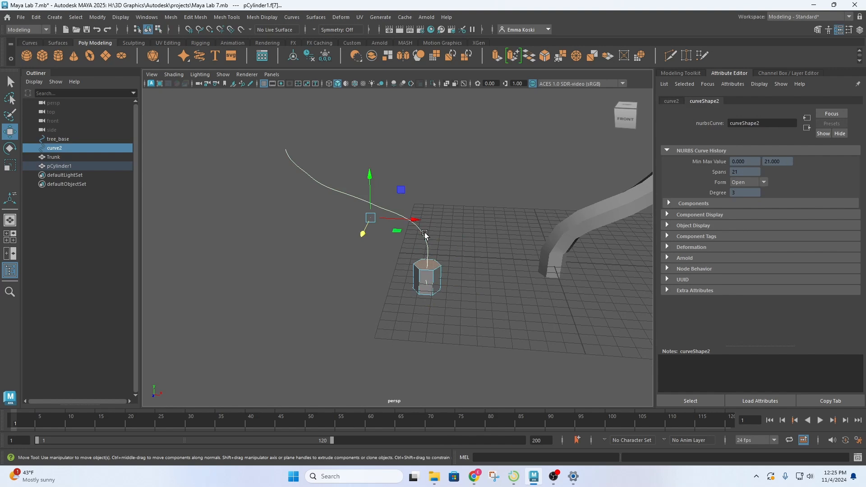
pyautogui.scroll(6, 435, 281)
pyautogui.scroll(-5, 431, 297)
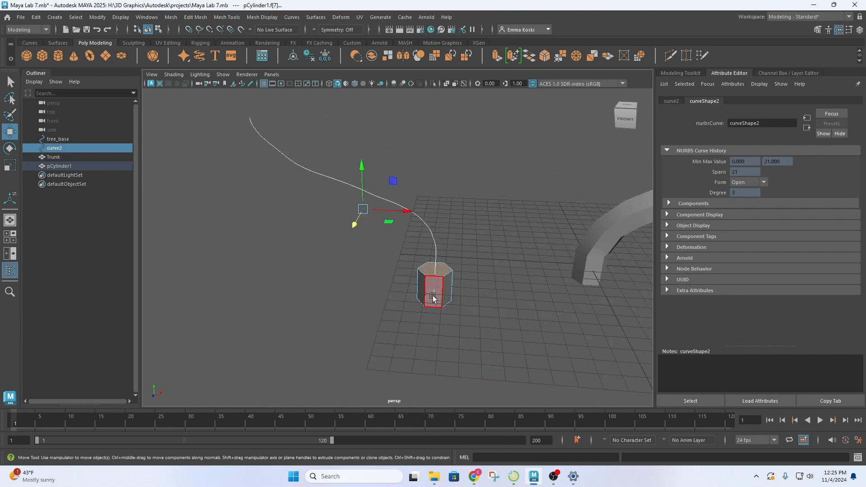
# Extrude the new cylinder's top face along curve2 with 7 divisions.
pyautogui.hotkey('ctrl', 'e')
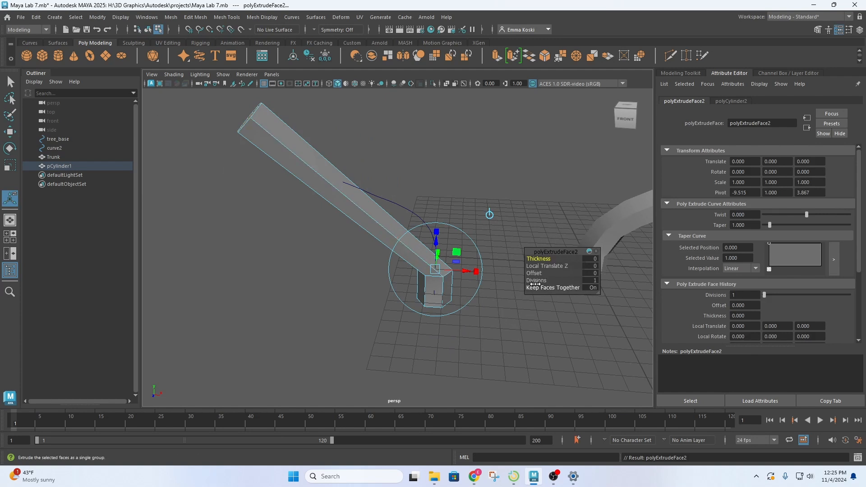
pyautogui.moveTo(533, 280); pyautogui.dragTo(562, 284)
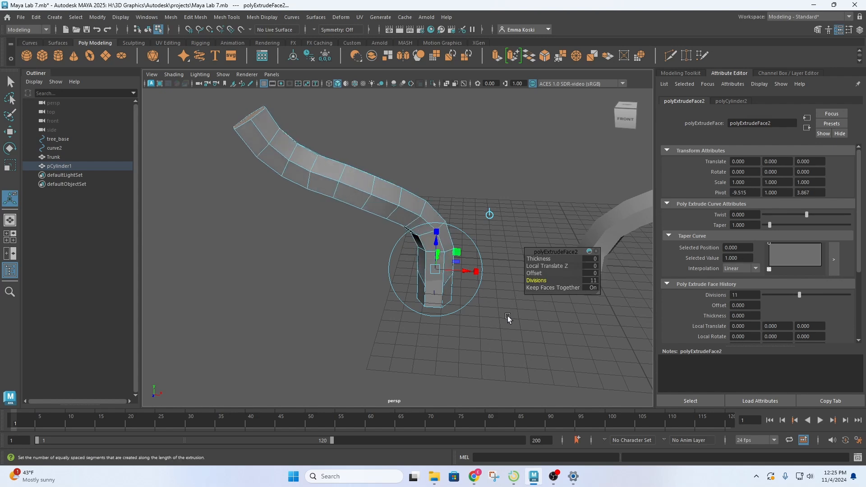
pyautogui.keyDown('alt'); pyautogui.moveTo(510, 318); pyautogui.dragTo(354, 316); pyautogui.keyUp('alt')
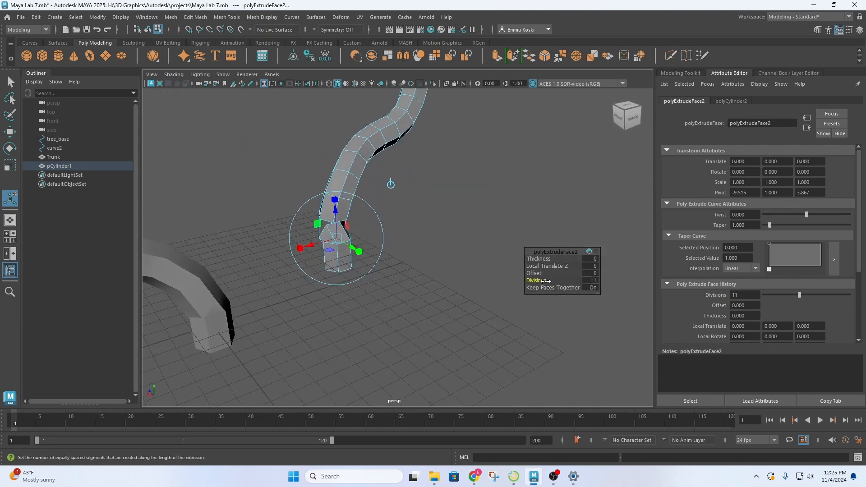
pyautogui.moveTo(560, 282); pyautogui.dragTo(526, 273)
pyautogui.keyDown('alt'); pyautogui.moveTo(302, 248); pyautogui.dragTo(477, 205); pyautogui.keyUp('alt')
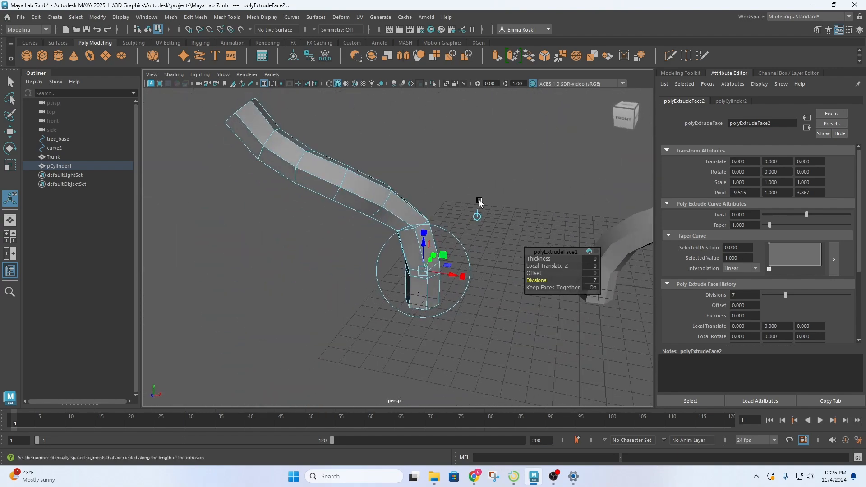
pyautogui.press('q')
# Select the extruded Trunk as a whole object in object mode.
pyautogui.keyDown('alt'); pyautogui.moveTo(512, 177); pyautogui.dragTo(389, 227, button='right'); pyautogui.keyUp('alt')
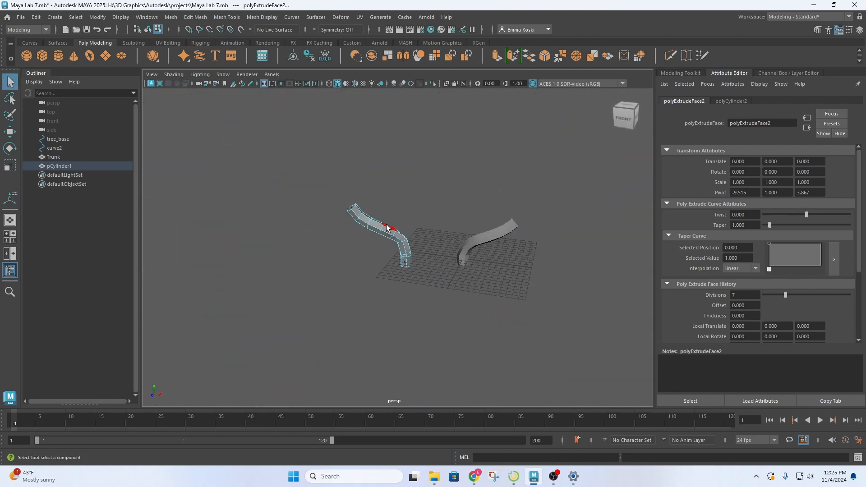
pyautogui.keyDown('alt'); pyautogui.moveTo(494, 284); pyautogui.dragTo(527, 267); pyautogui.keyUp('alt')
pyautogui.scroll(3, 523, 264)
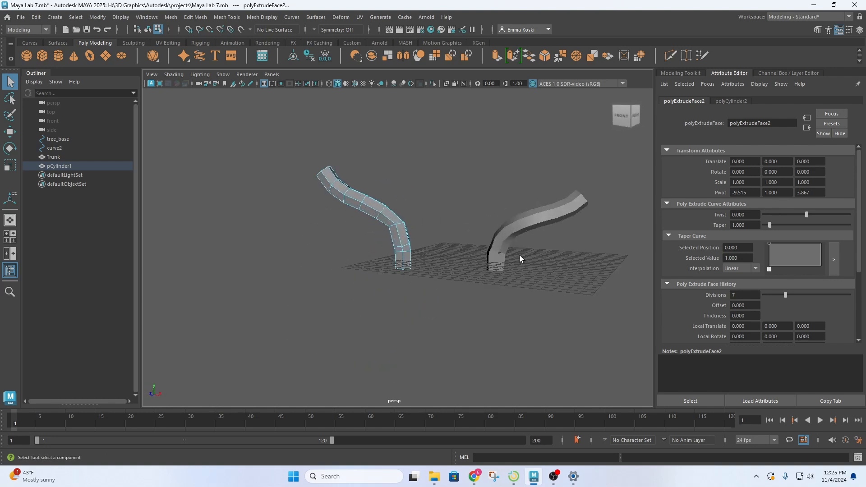
pyautogui.scroll(2, 520, 255)
pyautogui.click(539, 223)
pyautogui.keyDown('alt'); pyautogui.moveTo(524, 242); pyautogui.dragTo(410, 285); pyautogui.keyUp('alt')
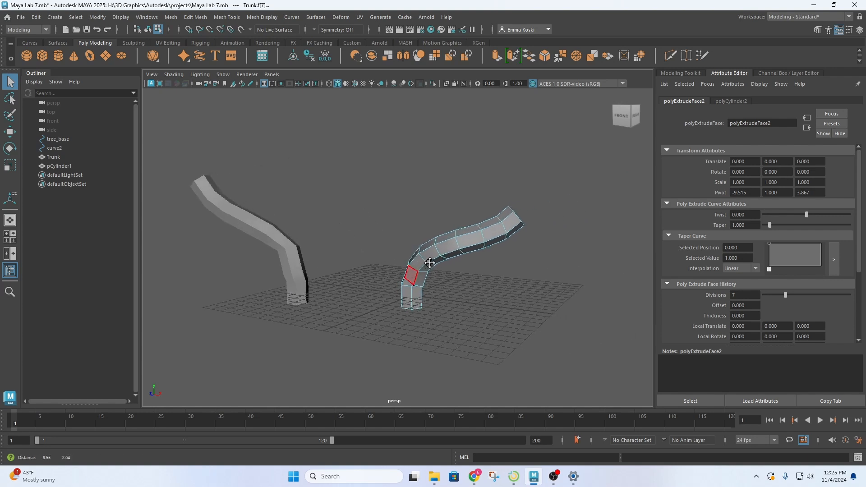
pyautogui.moveTo(445, 207); pyautogui.dragTo(503, 195, button='right')
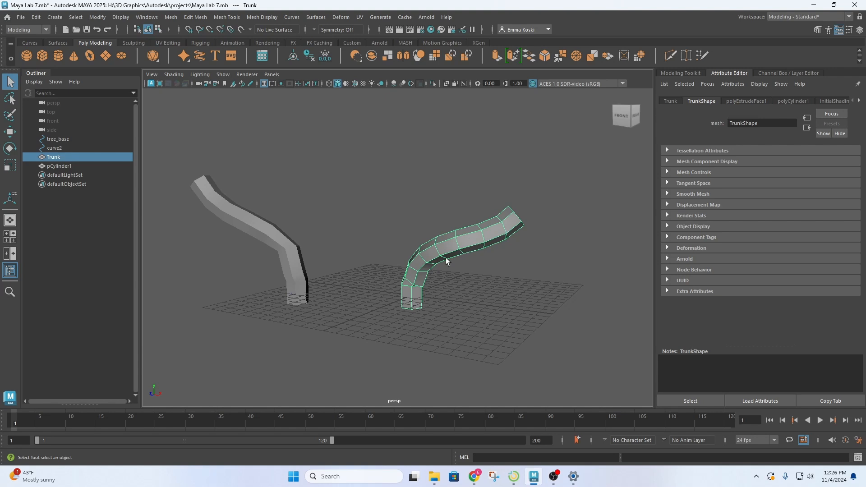
# Review the Trunk's transform, shape, face extrusion and cylinder history attributes.
pyautogui.scroll(2, 447, 261)
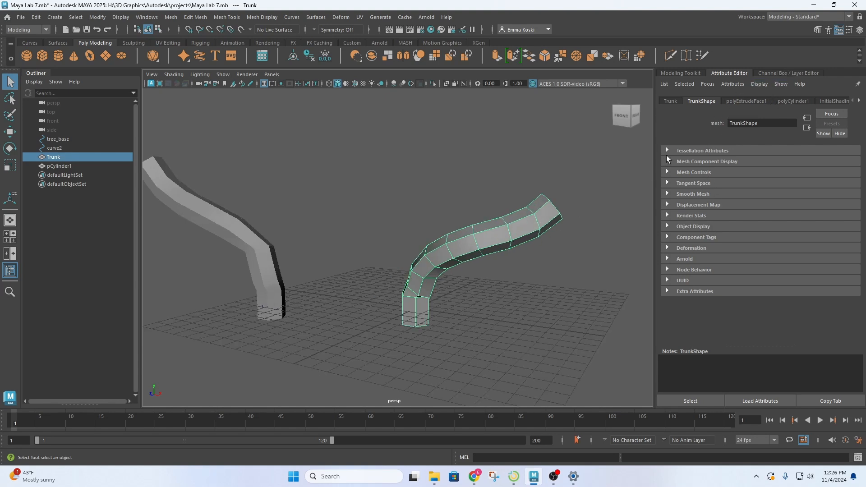
pyautogui.click(737, 101)
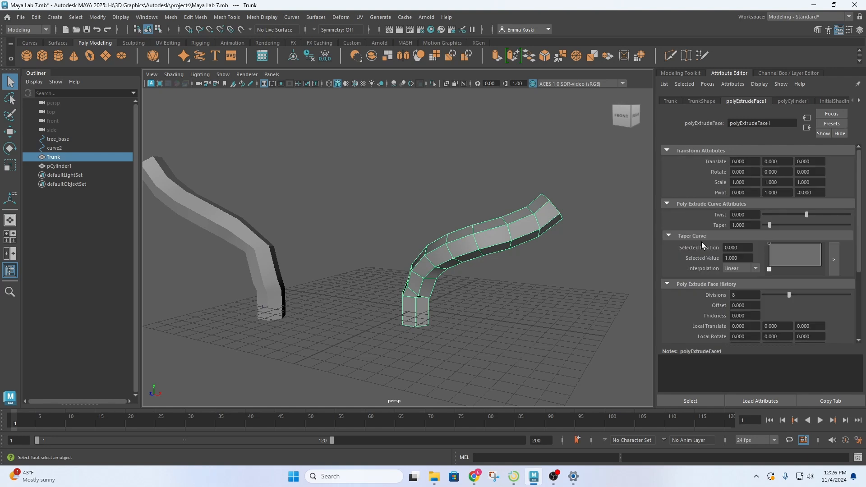
pyautogui.scroll(-3, 702, 245)
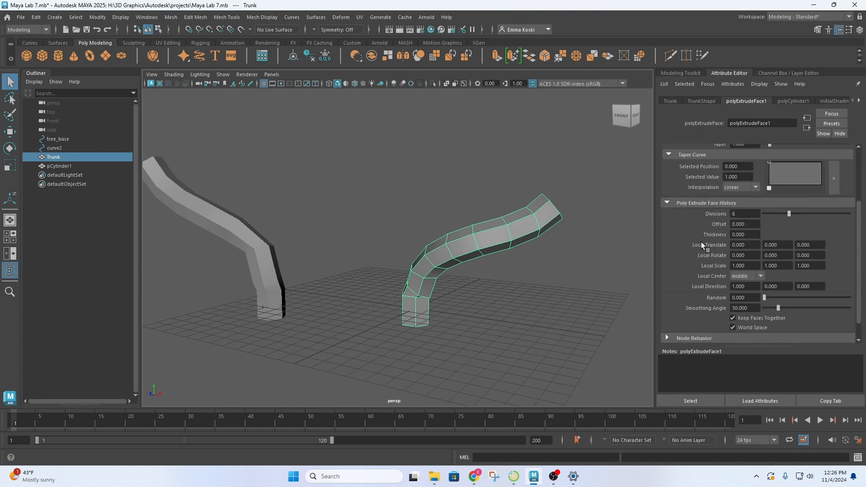
pyautogui.scroll(-1, 700, 245)
pyautogui.scroll(4, 673, 319)
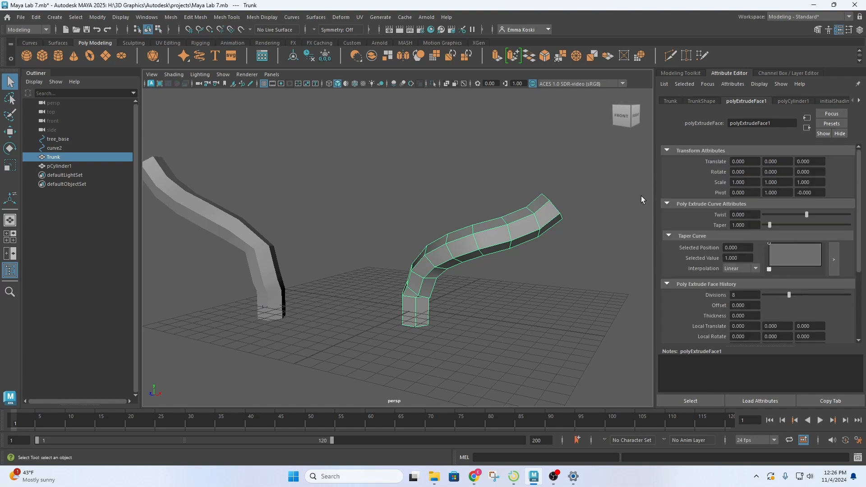
pyautogui.click(792, 101)
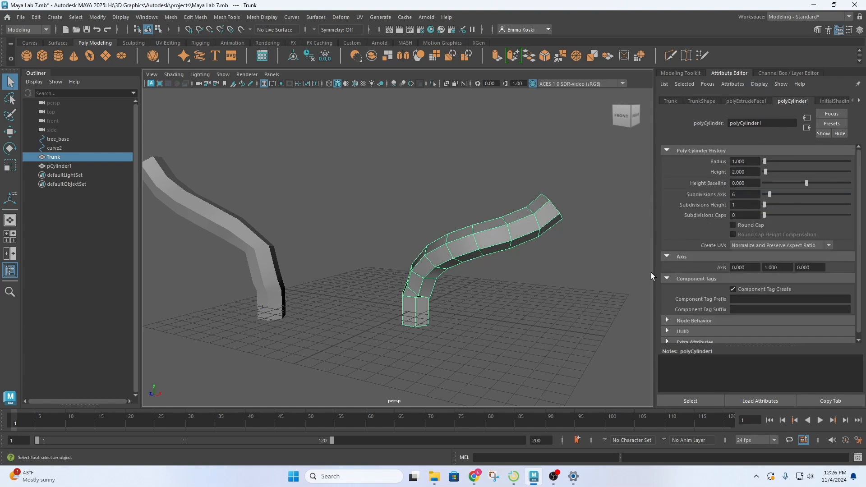
pyautogui.click(672, 101)
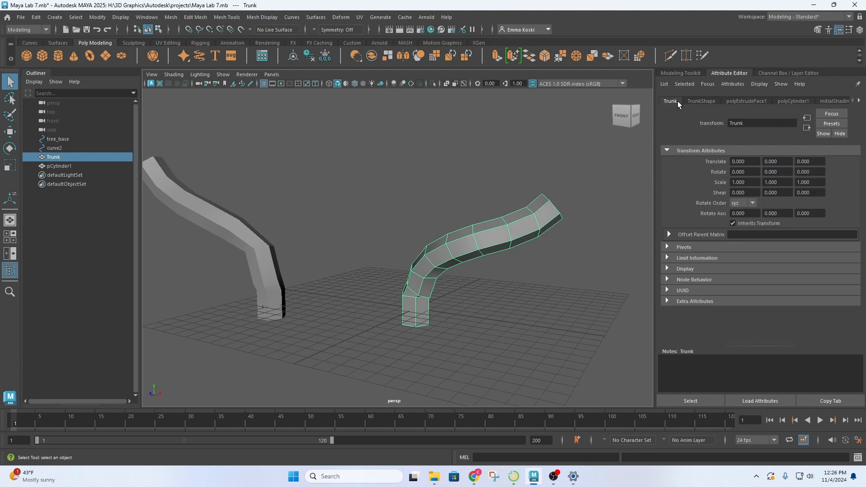
pyautogui.click(689, 102)
pyautogui.click(738, 101)
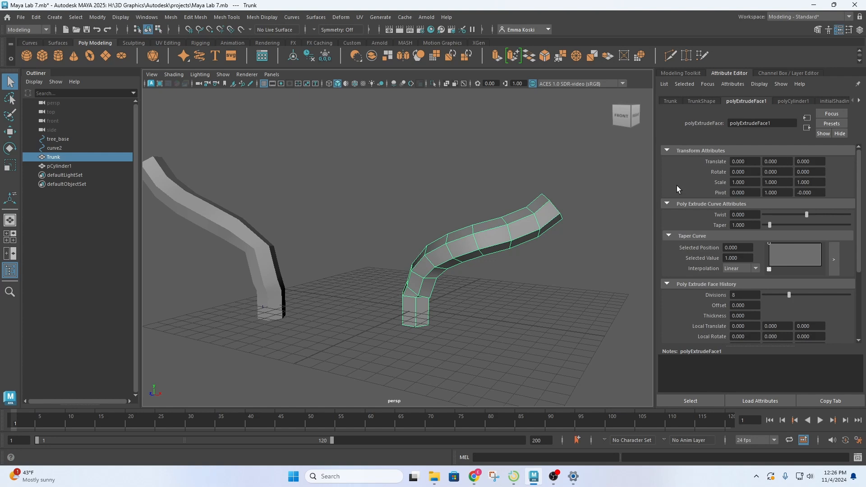
pyautogui.click(699, 101)
pyautogui.click(672, 101)
# Taper the Trunk's curve extrusion to 0.241 so it narrows toward its tip.
pyautogui.click(744, 101)
pyautogui.click(754, 225)
pyautogui.moveTo(765, 226); pyautogui.dragTo(765, 225)
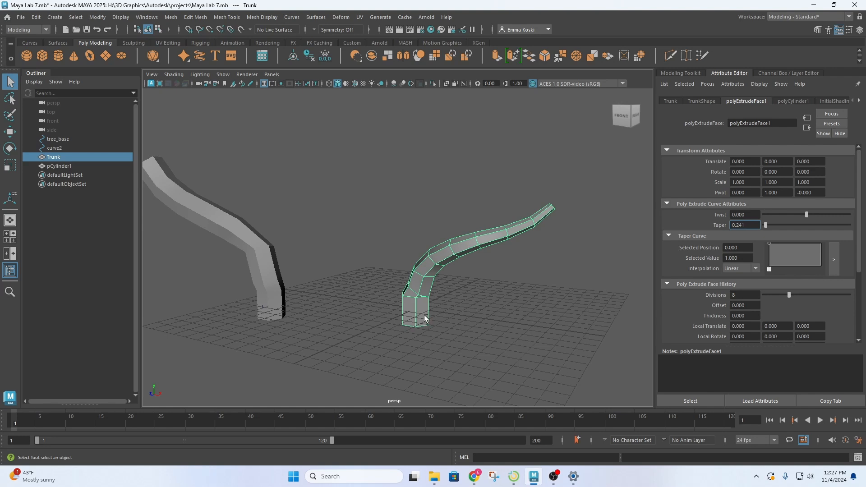
pyautogui.moveTo(766, 224); pyautogui.dragTo(765, 223)
# Select the edge loop where the Trunk's cylinder base meets its extrusion and activate the Move tool.
pyautogui.click(478, 293)
pyautogui.keyDown('alt'); pyautogui.moveTo(478, 294); pyautogui.dragTo(560, 271); pyautogui.keyUp('alt')
pyautogui.click(417, 292)
pyautogui.scroll(5, 460, 290)
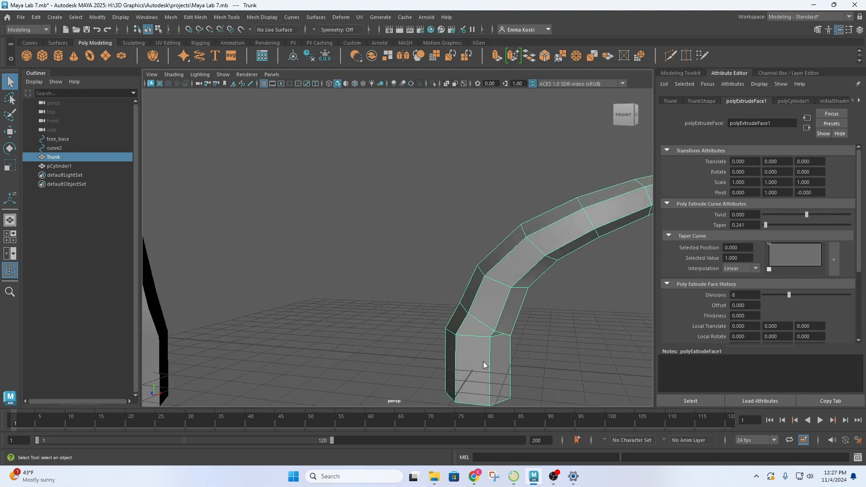
pyautogui.moveTo(483, 361); pyautogui.dragTo(484, 185, button='right')
pyautogui.doubleClick(483, 340)
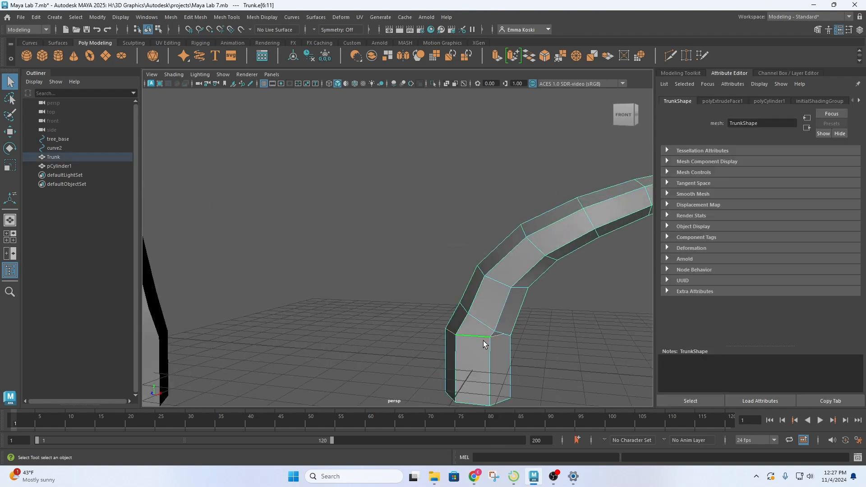
pyautogui.keyDown('alt'); pyautogui.moveTo(483, 340); pyautogui.dragTo(437, 348); pyautogui.keyUp('alt')
pyautogui.press('w')
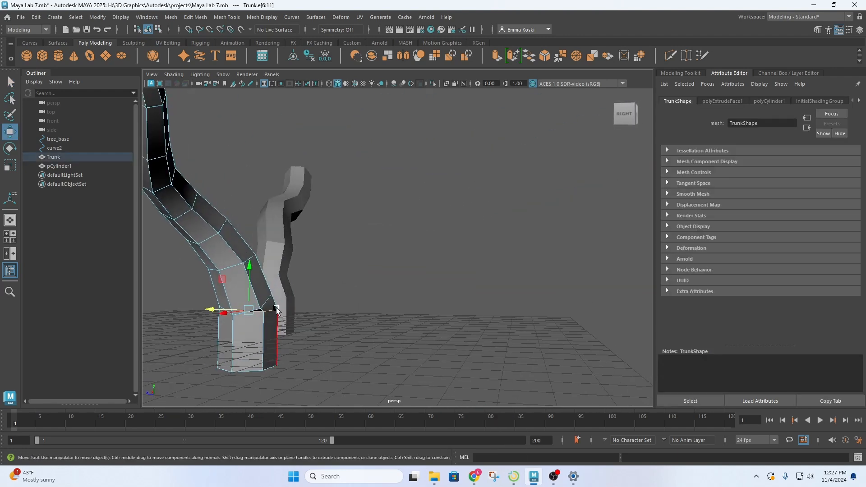
pyautogui.keyDown('alt'); pyautogui.moveTo(249, 277); pyautogui.dragTo(397, 236); pyautogui.keyUp('alt')
# Rename the second extruded cylinder, pCylinder1, as Trunk2.
pyautogui.click(343, 227)
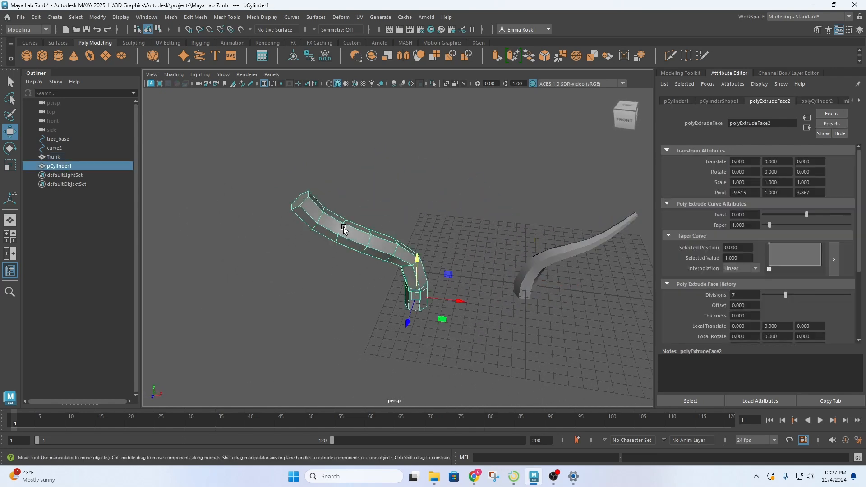
pyautogui.doubleClick(72, 167)
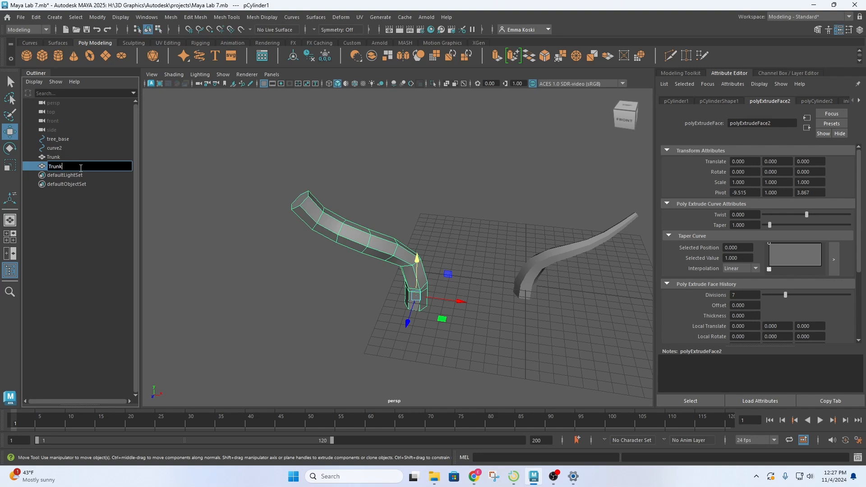
pyautogui.write('2')
pyautogui.press('Return')
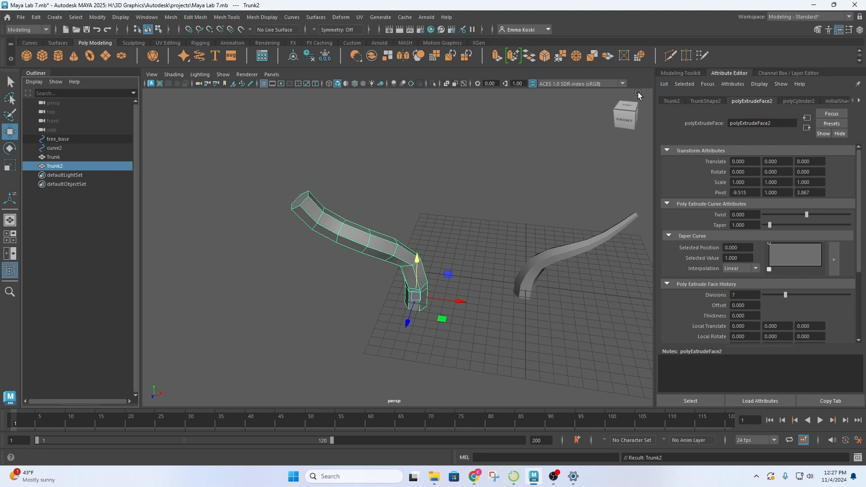
# Taper Trunk2's curve extrusion to 0.401 and deselect it.
pyautogui.click(720, 72)
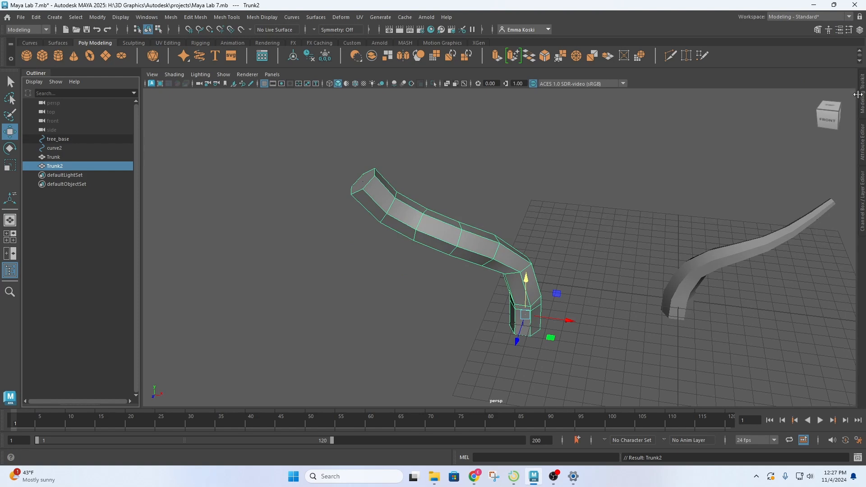
pyautogui.click(863, 157)
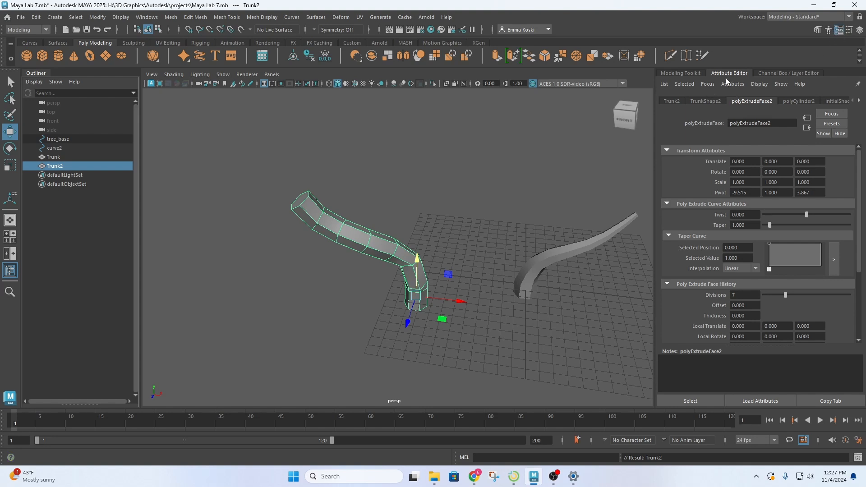
pyautogui.click(707, 103)
pyautogui.click(744, 101)
pyautogui.moveTo(771, 223)
pyautogui.mouseDown()
pyautogui.moveTo(798, 226)
pyautogui.moveTo(766, 229)
pyautogui.mouseUp()
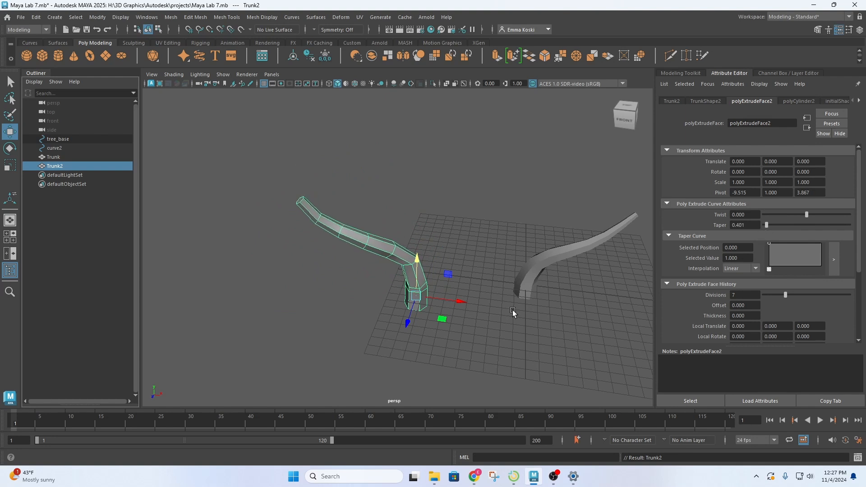
pyautogui.click(476, 163)
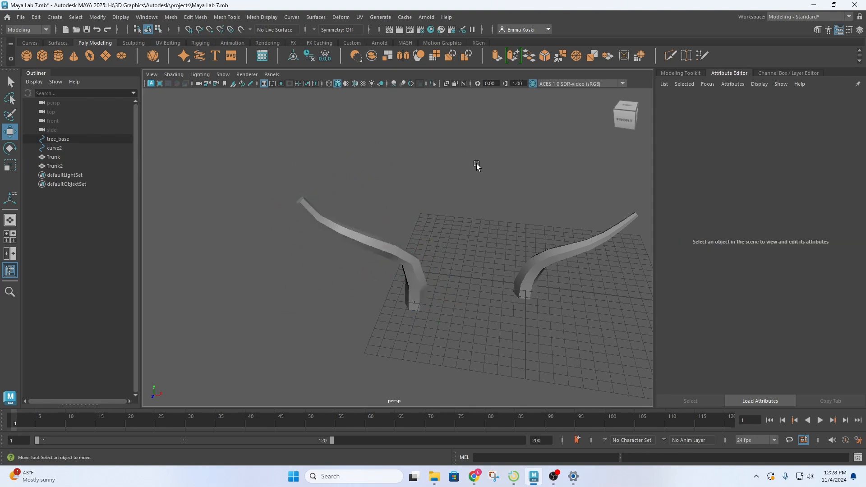
# Inspect the two tapered trunks up close and from several angles in the perspective view.
pyautogui.keyDown('alt'); pyautogui.moveTo(477, 163); pyautogui.dragTo(455, 253); pyautogui.keyUp('alt')
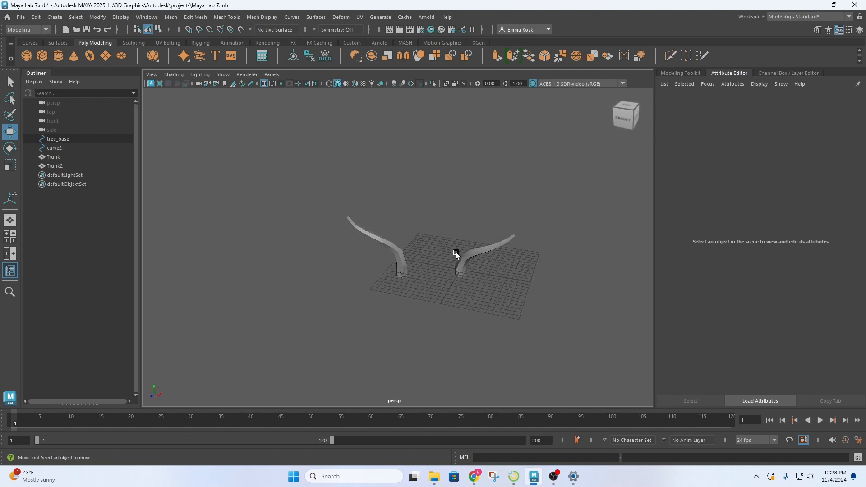
pyautogui.scroll(10, 456, 252)
pyautogui.click(492, 255)
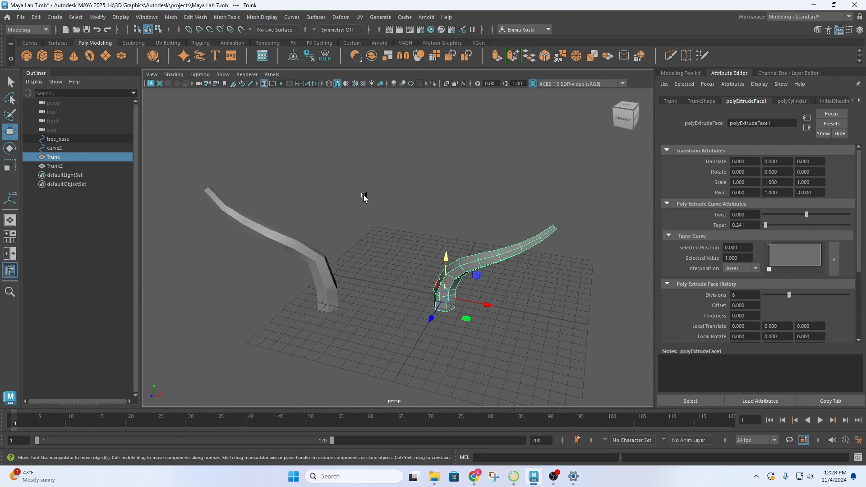
pyautogui.scroll(5, 540, 265)
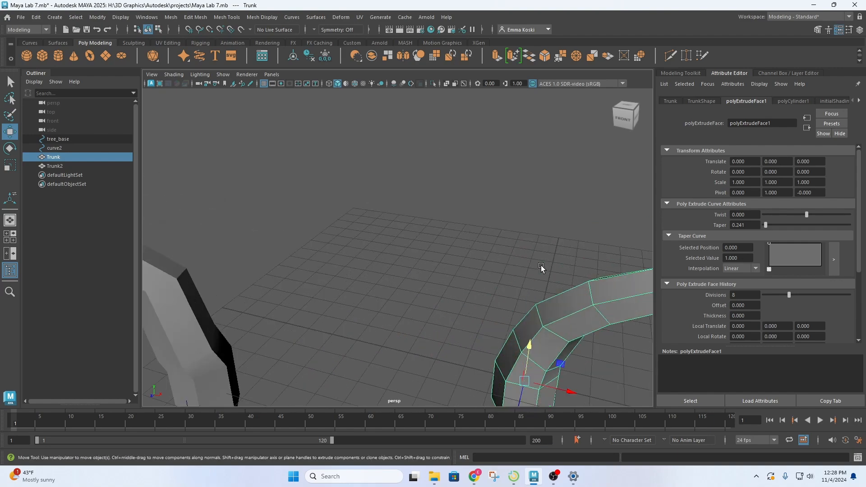
pyautogui.keyDown('alt'); pyautogui.moveTo(546, 300); pyautogui.dragTo(289, 227, button='middle'); pyautogui.keyUp('alt')
pyautogui.keyDown('alt'); pyautogui.moveTo(367, 240); pyautogui.dragTo(569, 266); pyautogui.keyUp('alt')
pyautogui.scroll(-6, 435, 247)
pyautogui.click(397, 236)
# Draw a freehand branch curve with the Pencil Curve tool in the front view, rising from the Trunk's bend away from its tip.
pyautogui.press('space')
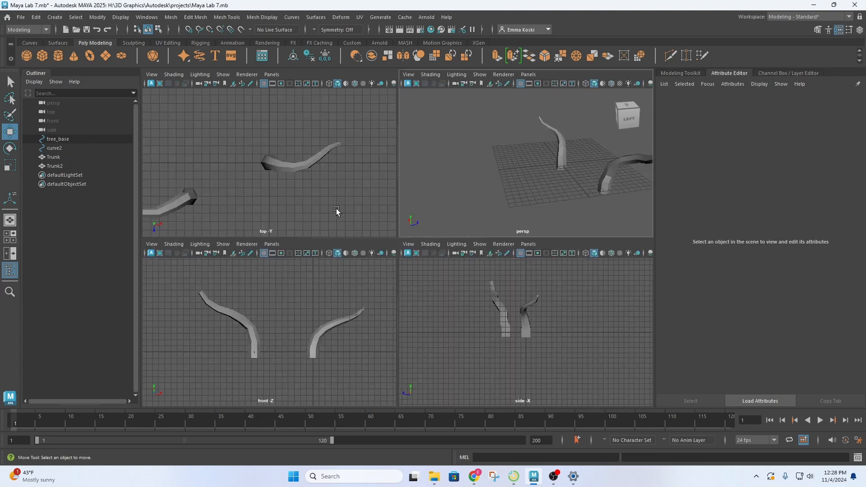
pyautogui.press('space')
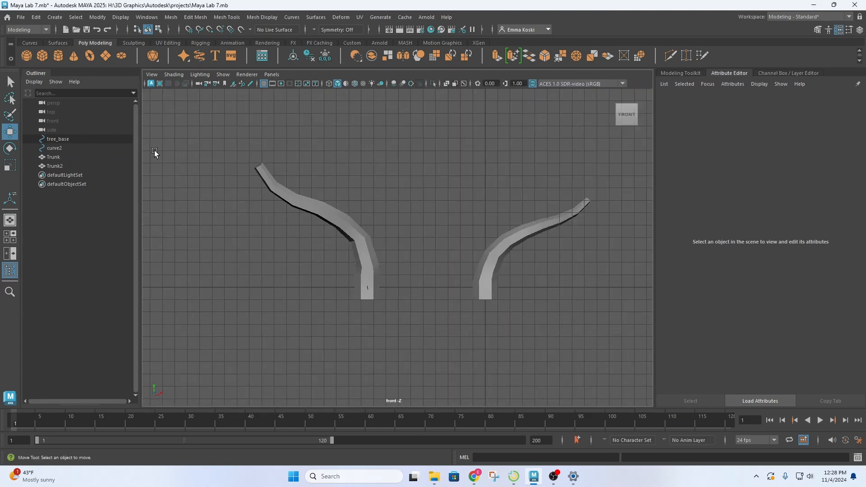
pyautogui.click(29, 43)
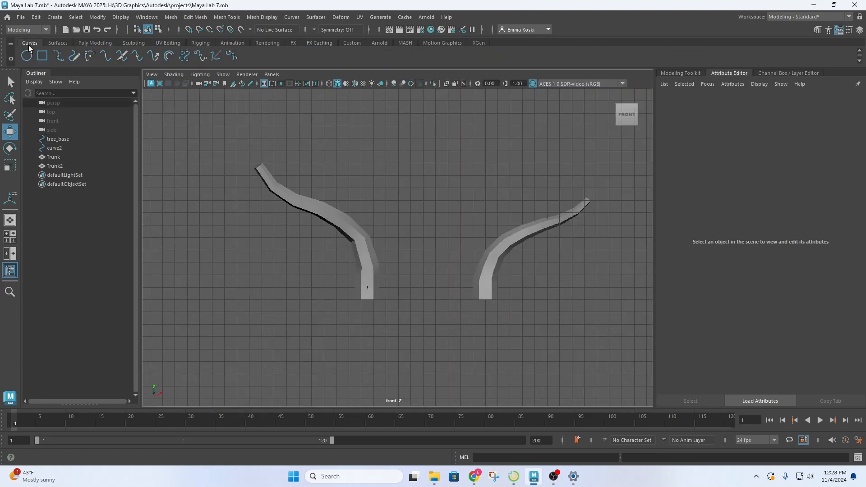
pyautogui.click(74, 57)
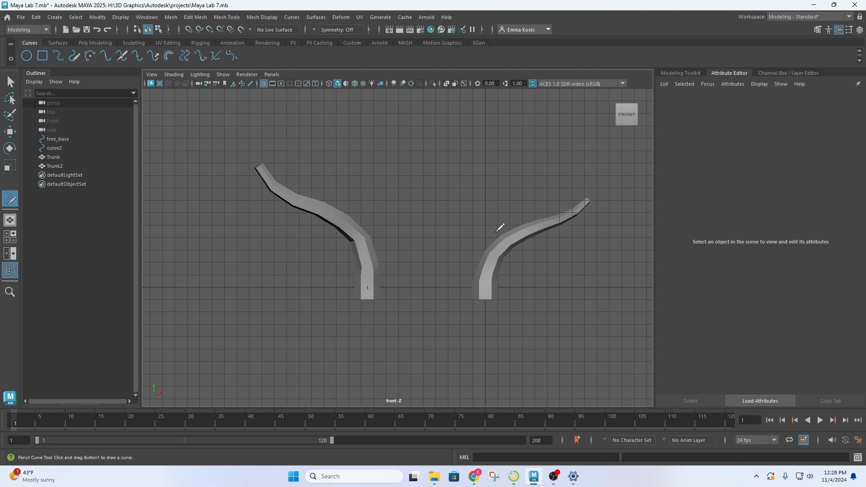
pyautogui.moveTo(467, 215); pyautogui.dragTo(430, 162)
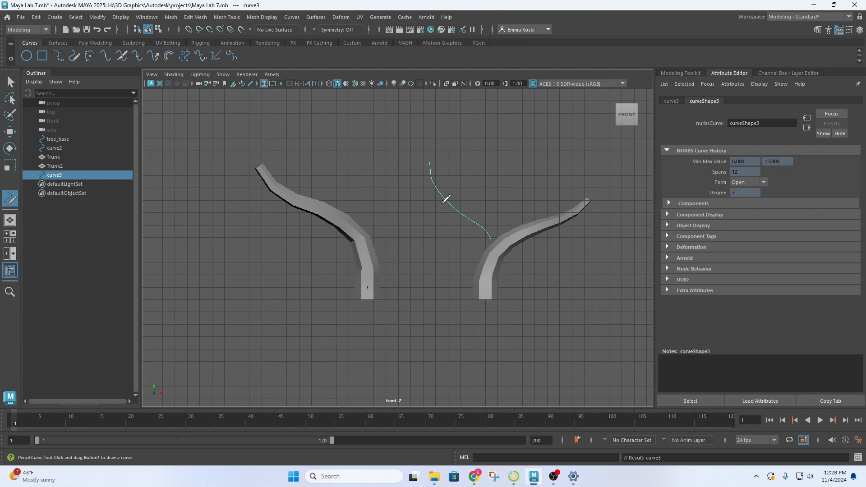
# Switch the new branch curve, curve3, to control vertex editing.
pyautogui.press('space')
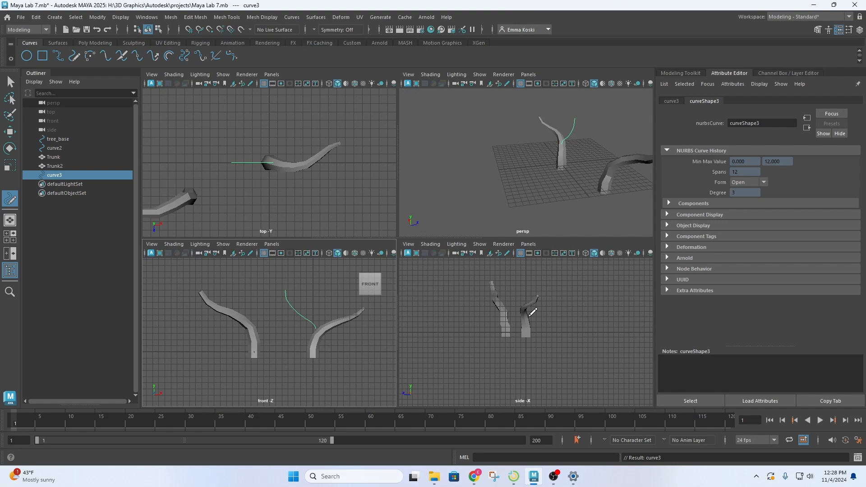
pyautogui.press('q')
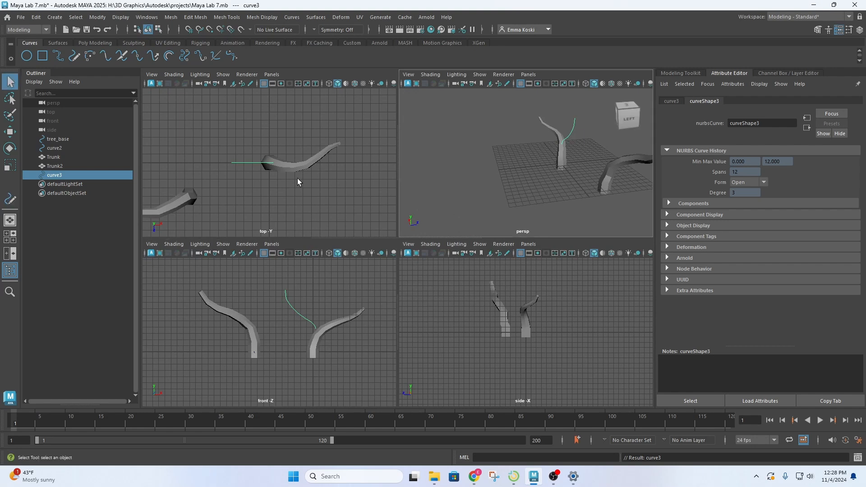
pyautogui.rightClick(256, 164)
pyautogui.click(204, 162)
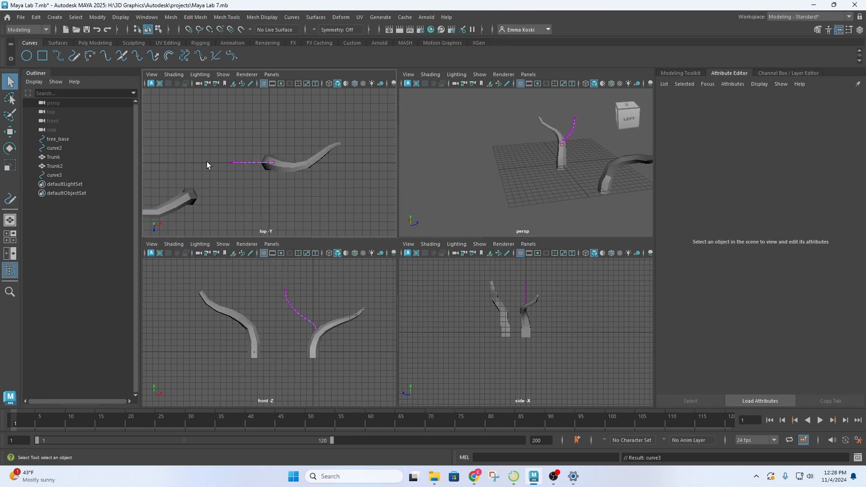
# Move curve3's middle control vertex forward along Z with the Move tool so the branch bends out of its flat plane.
pyautogui.scroll(3, 533, 304)
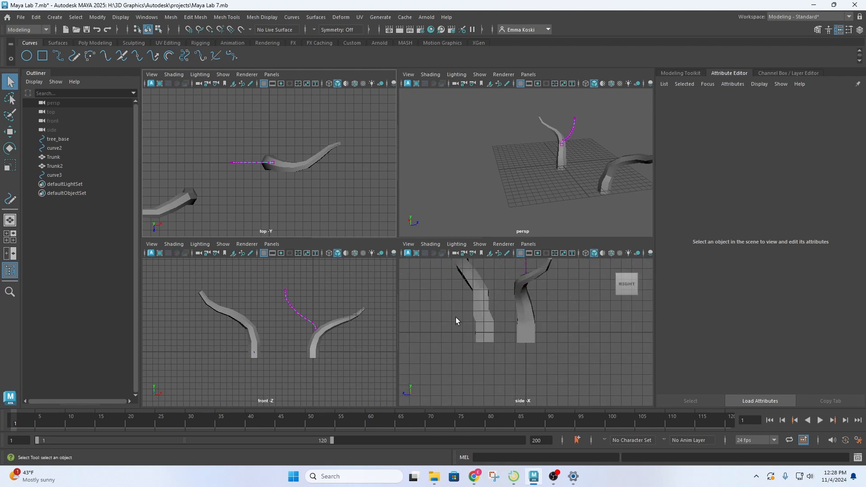
pyautogui.press('space')
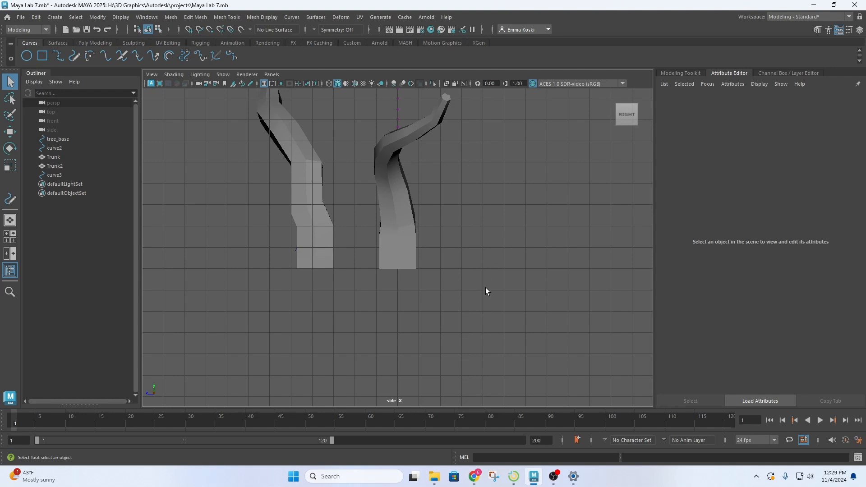
pyautogui.scroll(-2, 443, 220)
pyautogui.moveTo(404, 141); pyautogui.dragTo(411, 144)
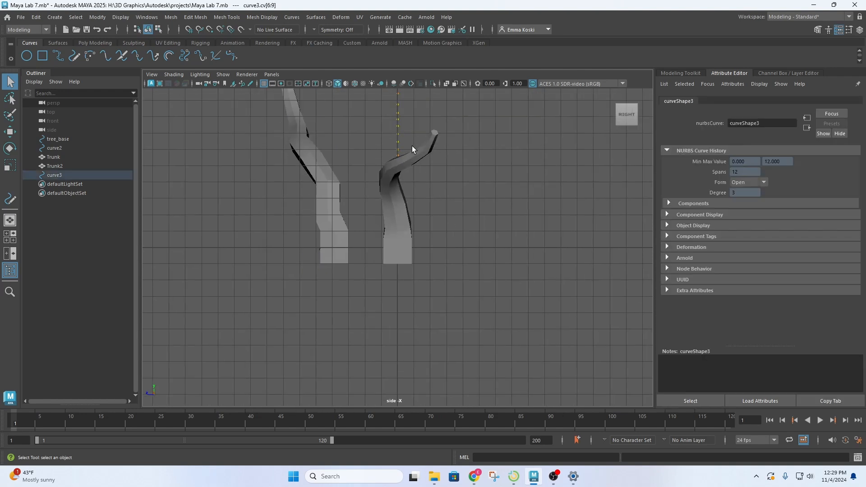
pyautogui.scroll(1, 391, 130)
pyautogui.click(397, 119)
pyautogui.click(398, 120)
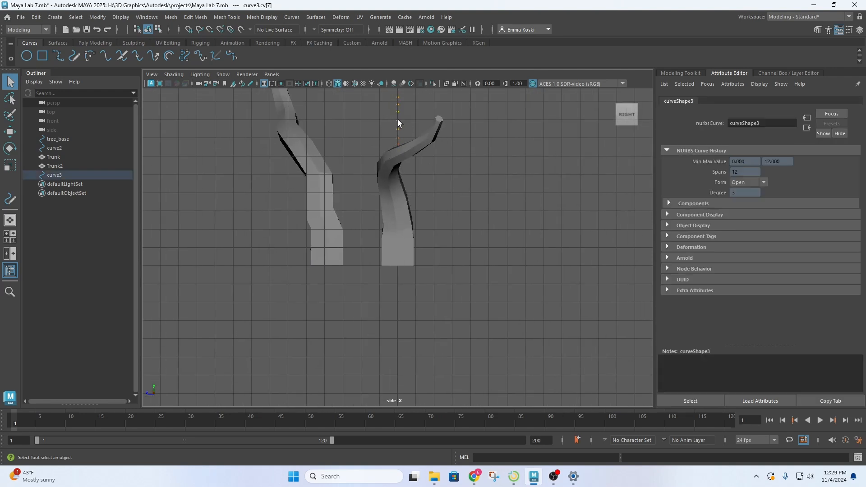
pyautogui.scroll(-3, 393, 145)
pyautogui.press('space')
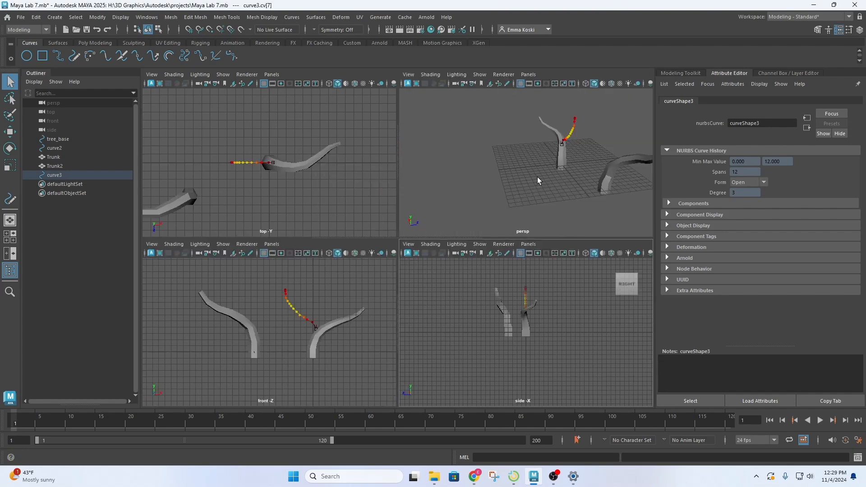
pyautogui.press('space')
pyautogui.keyDown('alt'); pyautogui.moveTo(524, 293); pyautogui.dragTo(445, 261); pyautogui.keyUp('alt')
pyautogui.press('w')
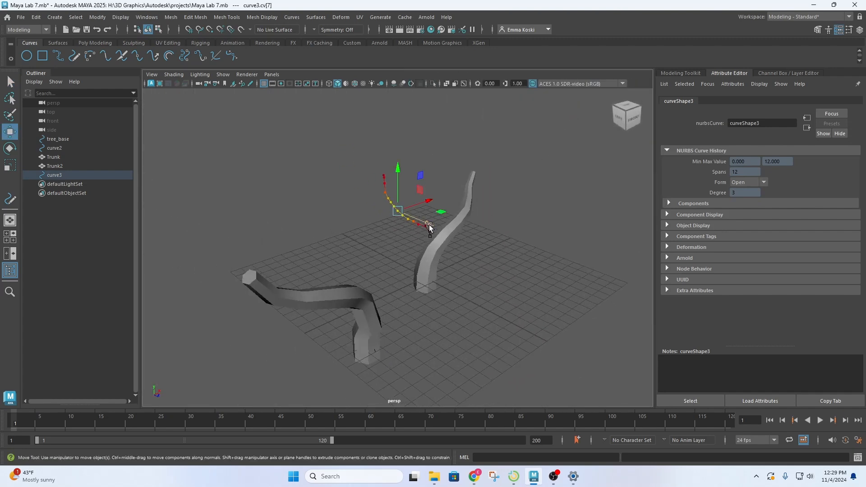
pyautogui.moveTo(429, 224); pyautogui.dragTo(529, 250)
pyautogui.click(488, 220)
# Move the control vertex at curve3's tip along Z to angle the end of the branch farther forward.
pyautogui.keyDown('alt'); pyautogui.moveTo(488, 220); pyautogui.dragTo(543, 195); pyautogui.keyUp('alt')
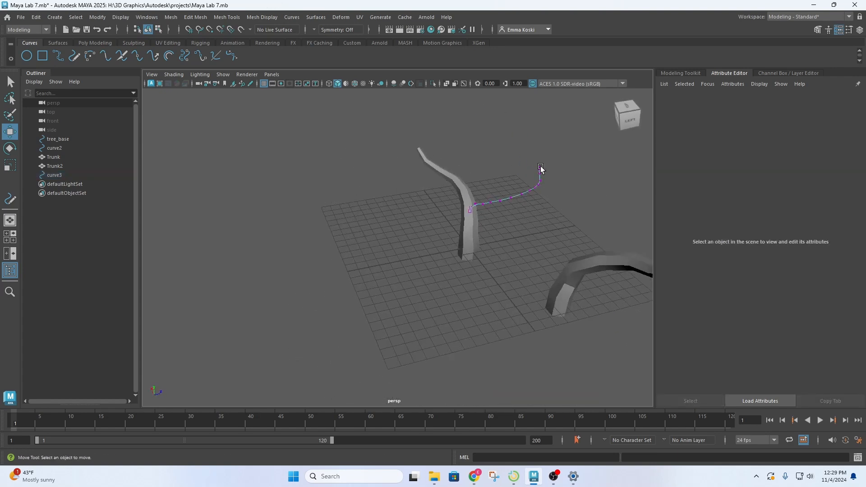
pyautogui.click(556, 165)
pyautogui.moveTo(577, 168); pyautogui.dragTo(570, 174)
pyautogui.moveTo(572, 189); pyautogui.dragTo(413, 260, button='middle')
pyautogui.scroll(4, 571, 172)
pyautogui.scroll(-1, 578, 158)
pyautogui.hotkey('ctrl', 'z')
pyautogui.moveTo(301, 221); pyautogui.dragTo(385, 242)
pyautogui.click(345, 250)
pyautogui.click(380, 254)
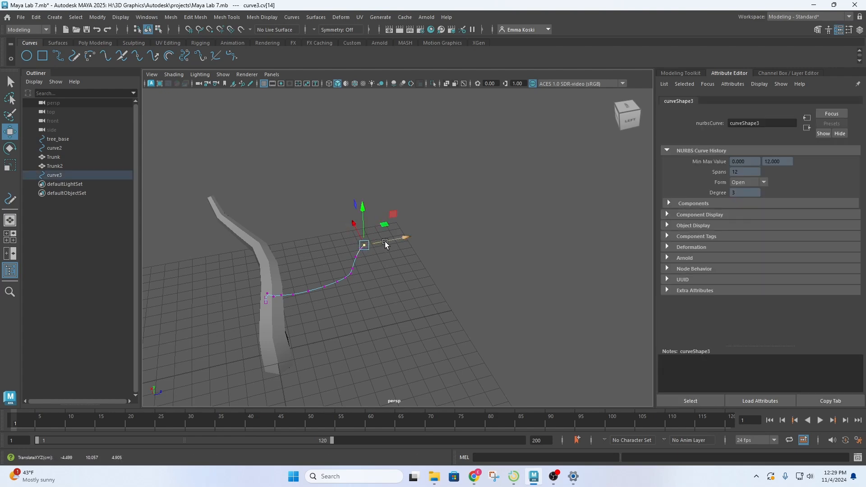
# Select the control vertex near curve3's base and check from behind where the branch curve meets the Trunk.
pyautogui.scroll(-5, 378, 275)
pyautogui.keyDown('alt'); pyautogui.moveTo(365, 288); pyautogui.dragTo(401, 289); pyautogui.keyUp('alt')
pyautogui.scroll(6, 355, 318)
pyautogui.keyDown('alt'); pyautogui.moveTo(356, 320); pyautogui.dragTo(383, 309); pyautogui.keyUp('alt')
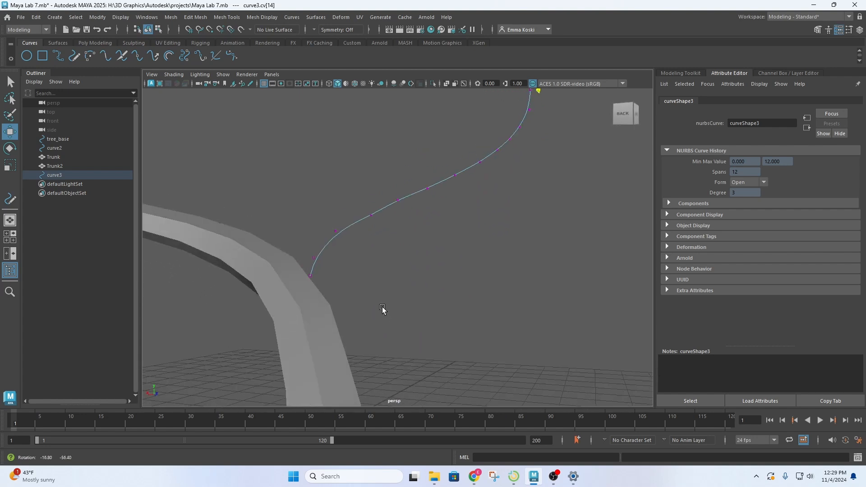
pyautogui.click(314, 258)
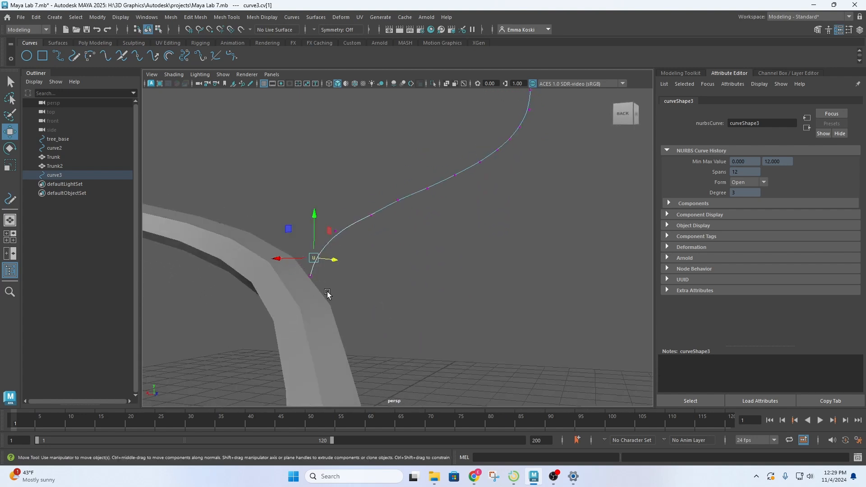
pyautogui.scroll(-5, 311, 294)
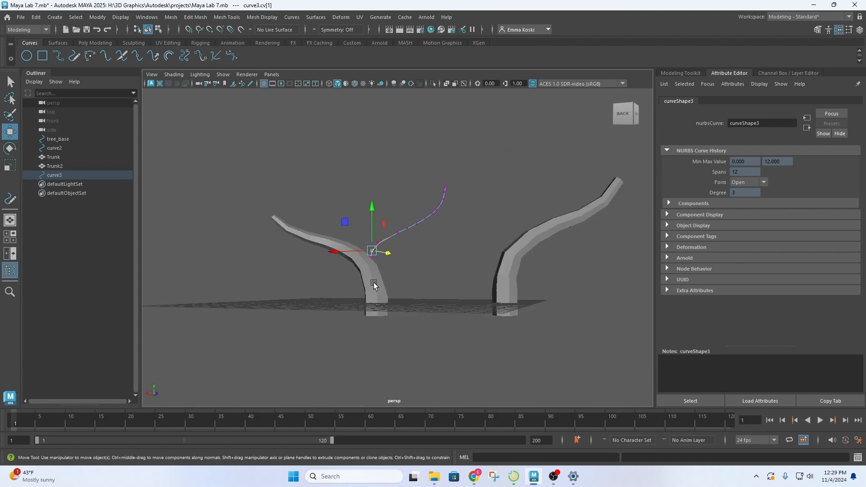
# Draw a freehand branch curve rising from Trunk2's bend with the Pencil Curve tool in the front view, undoing the first stroke and redrawing it.
pyautogui.press('space')
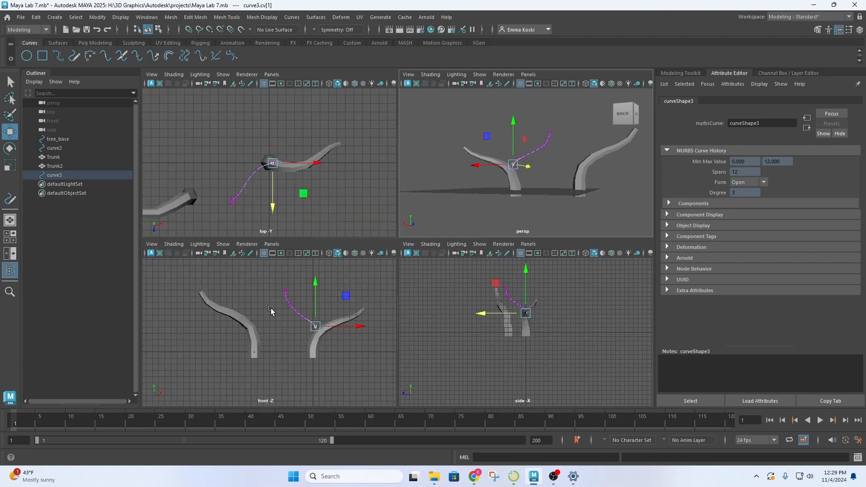
pyautogui.press('space')
pyautogui.scroll(2, 318, 141)
pyautogui.click(318, 140)
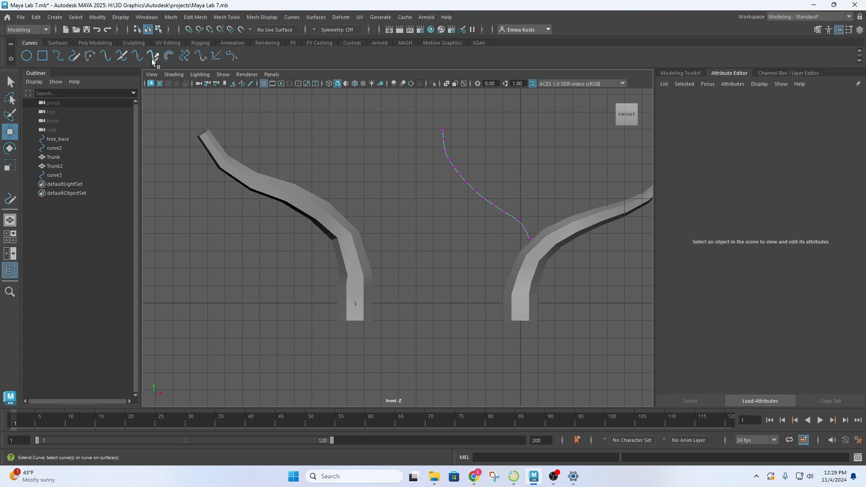
pyautogui.click(74, 56)
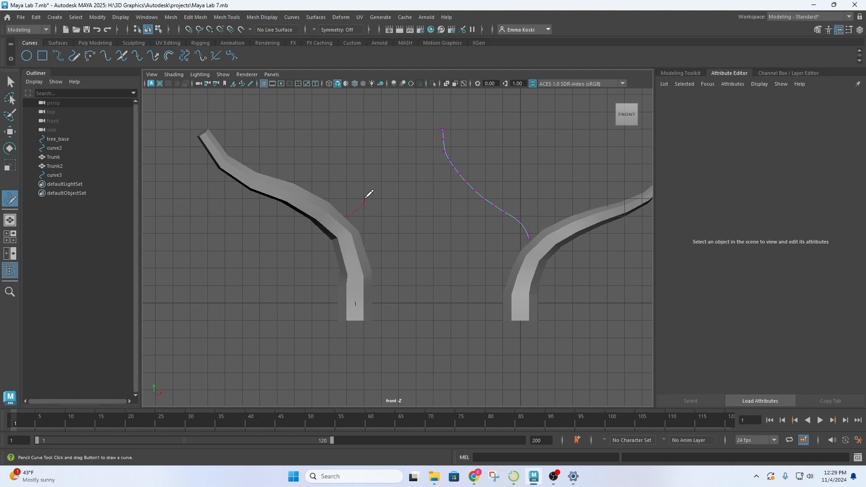
pyautogui.moveTo(350, 177); pyautogui.dragTo(338, 138)
pyautogui.moveTo(383, 94); pyautogui.dragTo(382, 96)
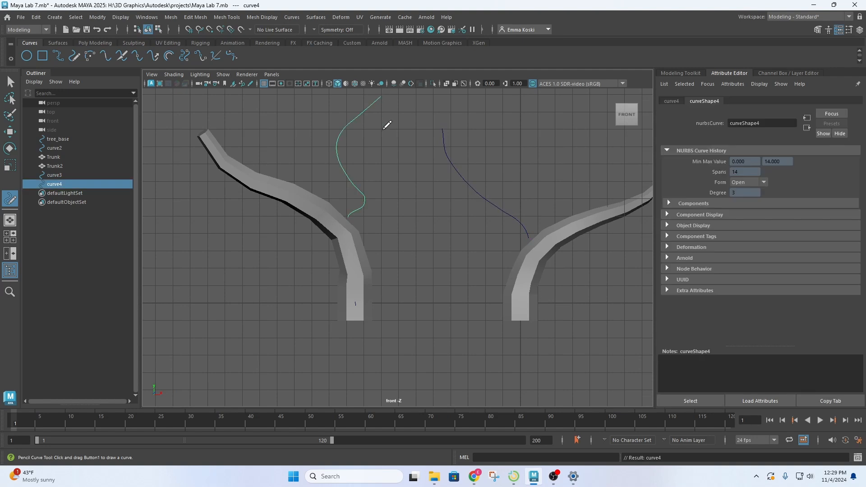
pyautogui.hotkey('ctrl', 'z')
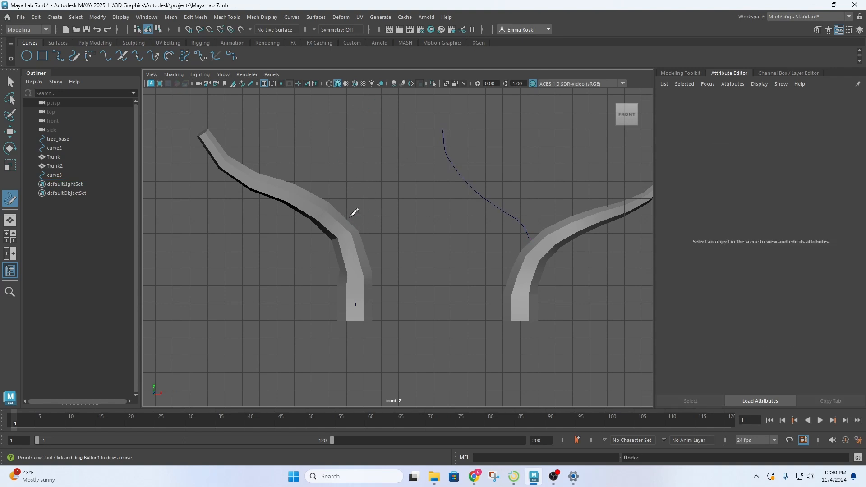
pyautogui.moveTo(382, 176)
pyautogui.mouseDown()
pyautogui.moveTo(386, 134)
pyautogui.moveTo(373, 110)
pyautogui.mouseUp()
# Select the Trunk's branch curve, curve3, in the perspective view and rename it Branch_1.
pyautogui.press('space')
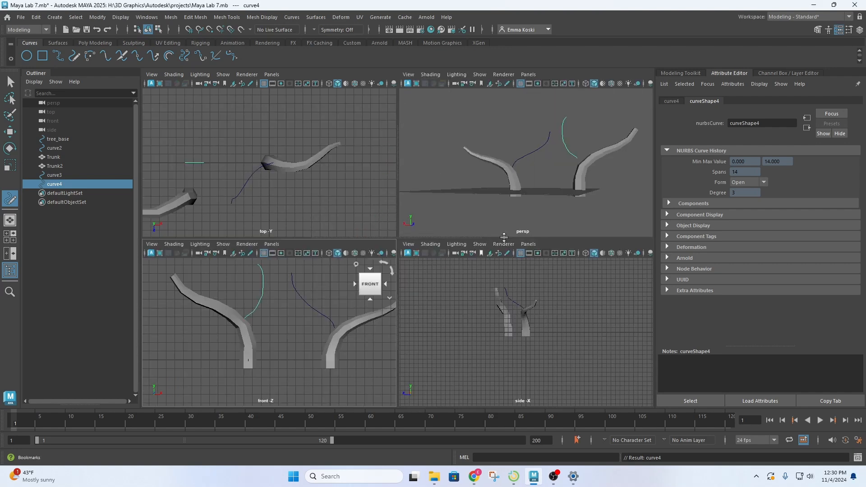
pyautogui.press('space')
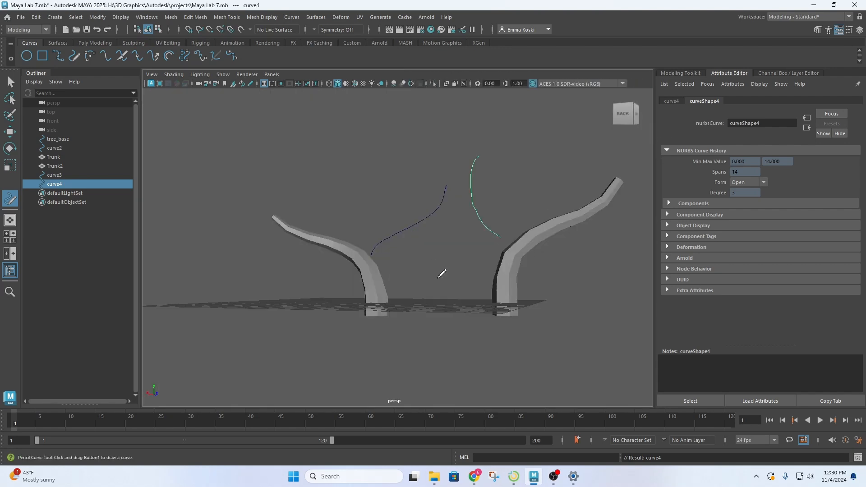
pyautogui.press('w')
pyautogui.click(404, 232)
pyautogui.press('f')
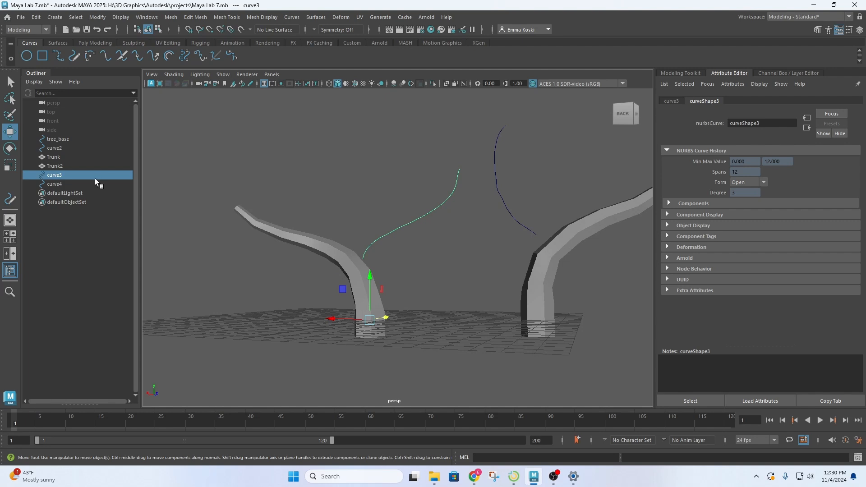
pyautogui.doubleClick(54, 175)
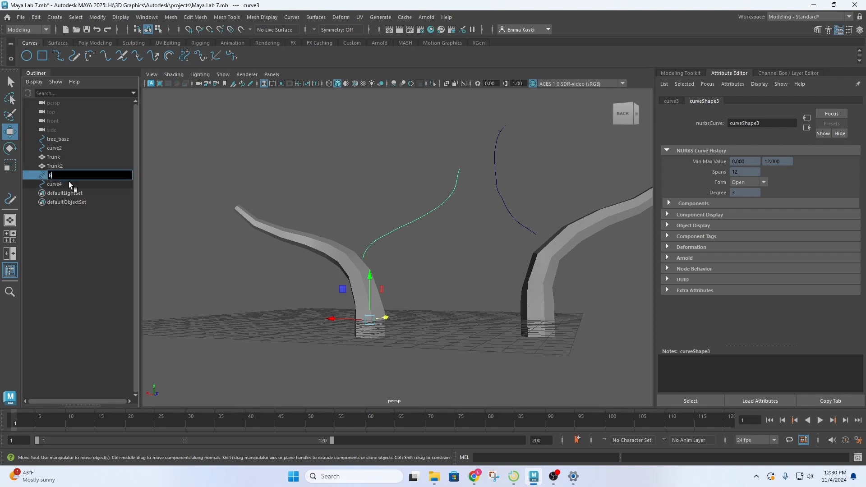
pyautogui.write('Branch 1')
pyautogui.press('Return')
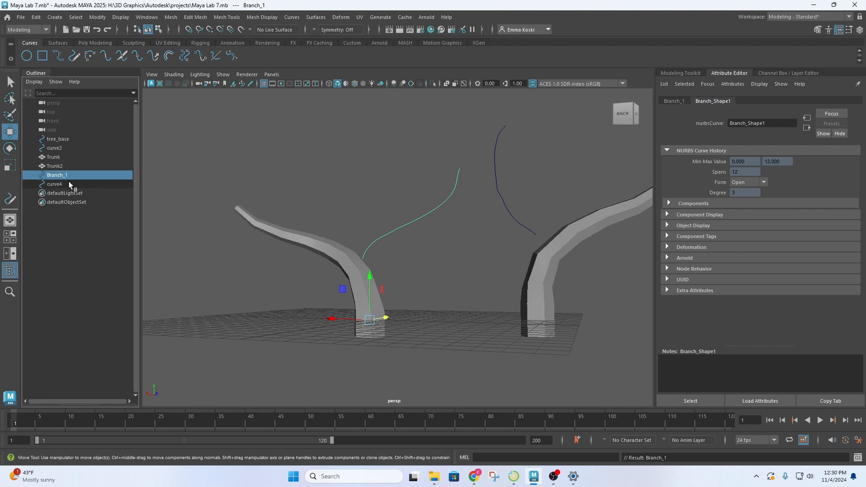
pyautogui.click(67, 137)
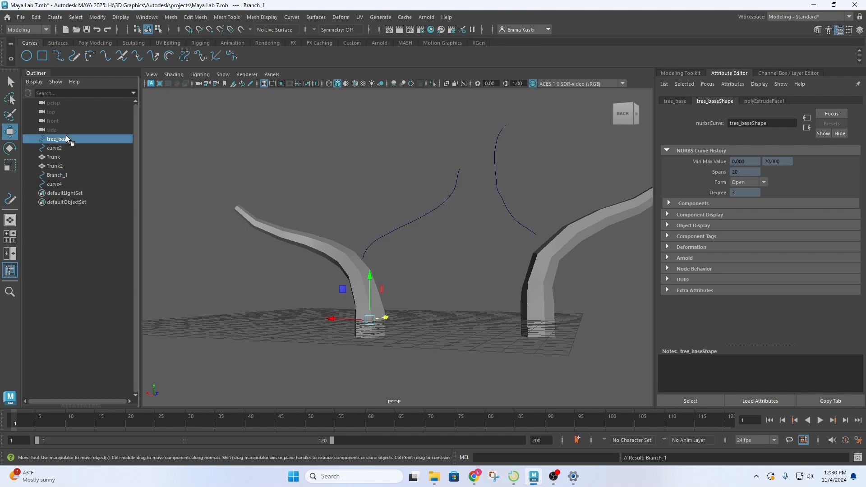
pyautogui.click(64, 178)
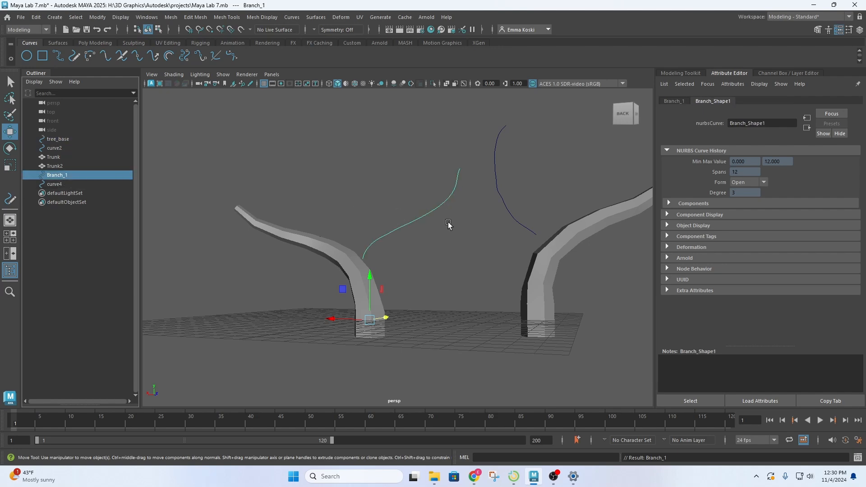
# Select the Trunk mesh and examine up close where Branch_1 meets its bend.
pyautogui.scroll(2, 446, 222)
pyautogui.keyDown('alt'); pyautogui.moveTo(388, 244); pyautogui.dragTo(572, 279); pyautogui.keyUp('alt')
pyautogui.keyDown('alt'); pyautogui.moveTo(463, 165); pyautogui.dragTo(423, 221, button='middle'); pyautogui.keyUp('alt')
pyautogui.keyDown('alt'); pyautogui.moveTo(423, 221); pyautogui.dragTo(383, 256); pyautogui.keyUp('alt')
pyautogui.click(310, 257)
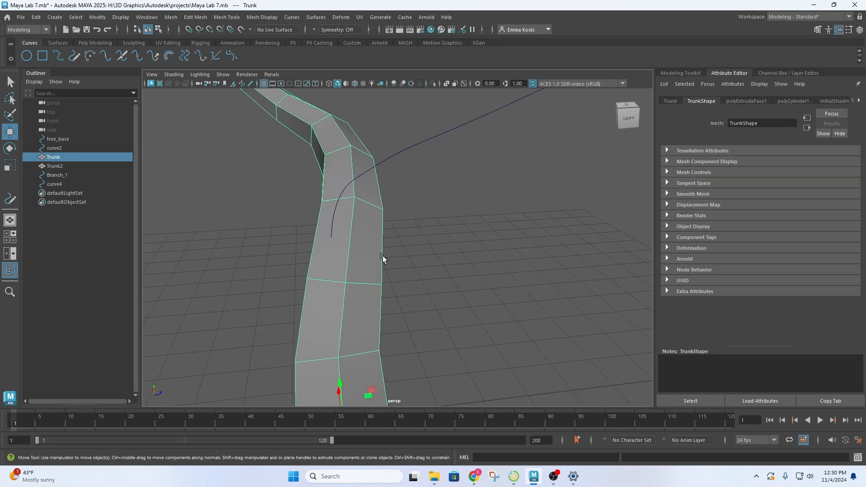
pyautogui.click(95, 43)
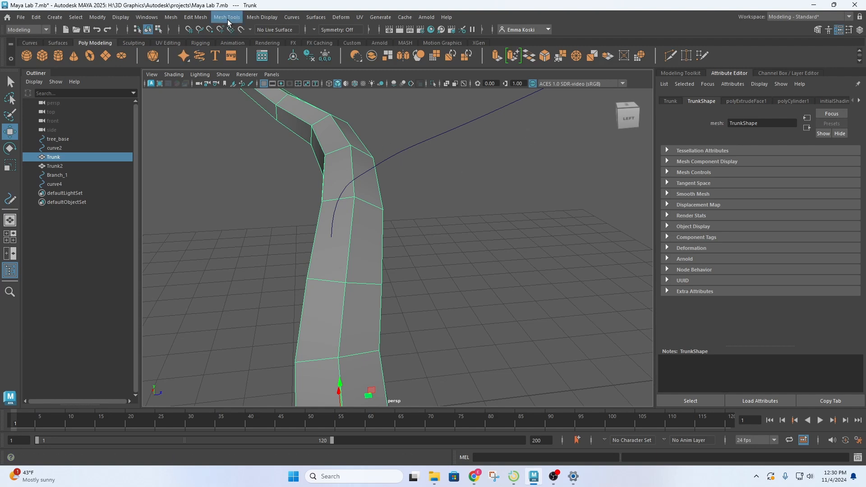
pyautogui.press('f')
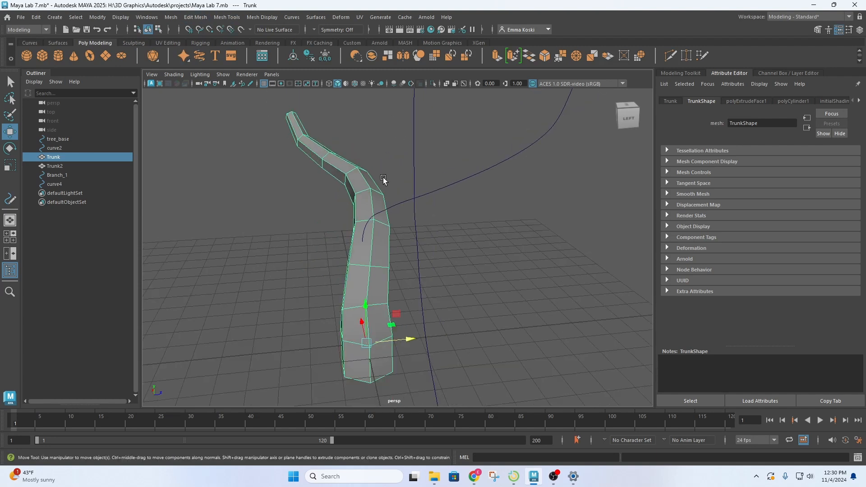
pyautogui.scroll(3, 371, 260)
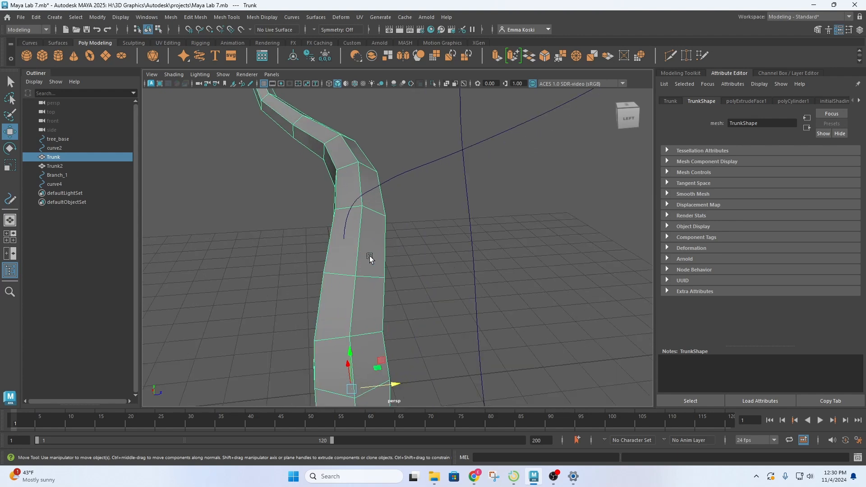
pyautogui.moveTo(350, 249)
pyautogui.keyDown('alt'); pyautogui.mouseDown()
pyautogui.moveTo(371, 257)
pyautogui.moveTo(364, 256)
pyautogui.mouseUp(); pyautogui.keyUp('alt')
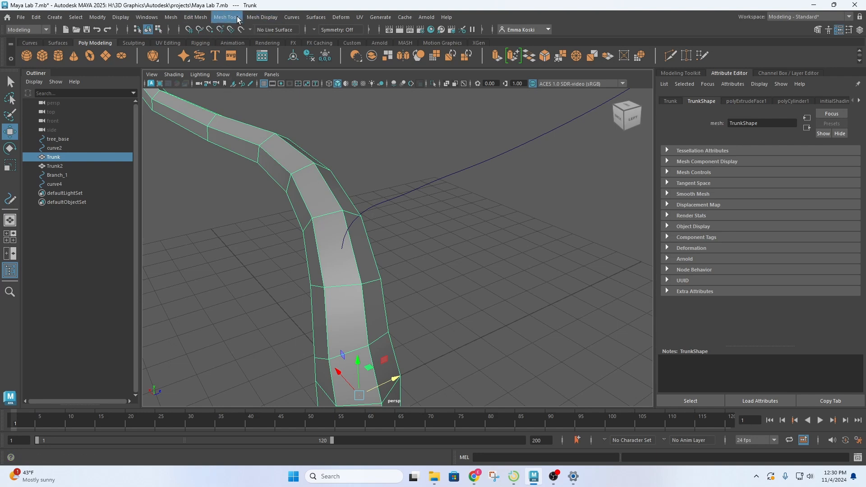
# Insert an edge loop around the Trunk at Branch_1's base with the Multi-Cut tool.
pyautogui.click(694, 71)
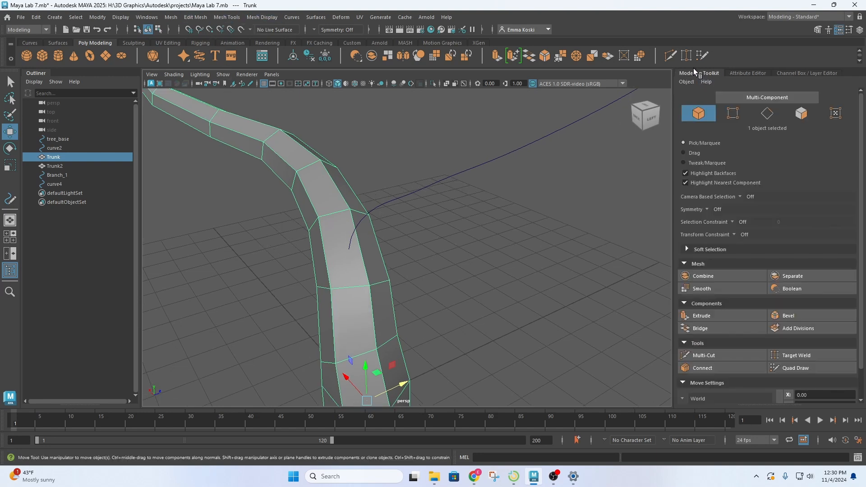
pyautogui.click(723, 356)
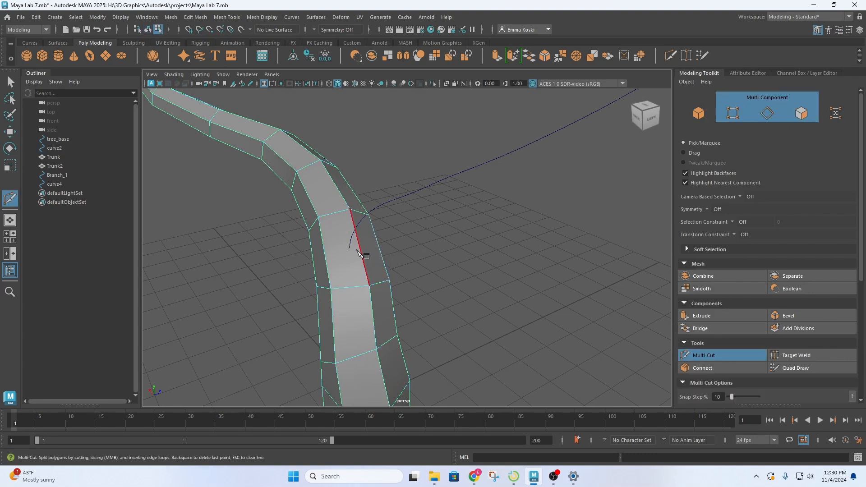
pyautogui.press('ctrl')
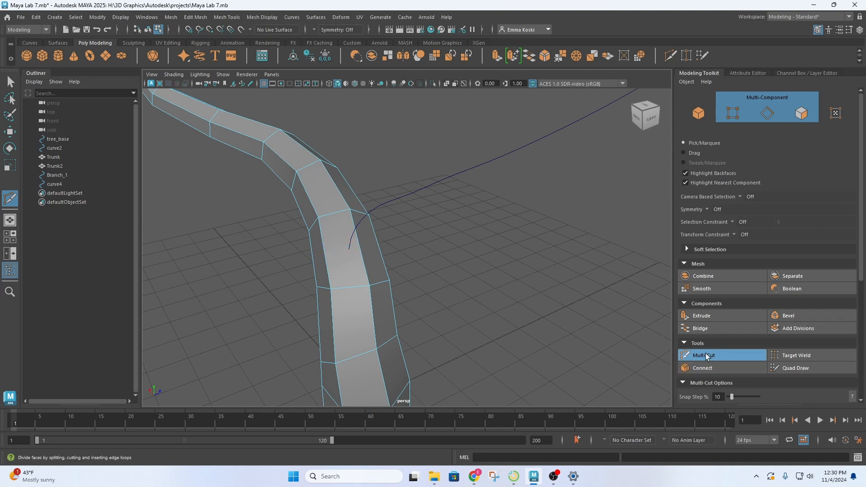
pyautogui.click(745, 356)
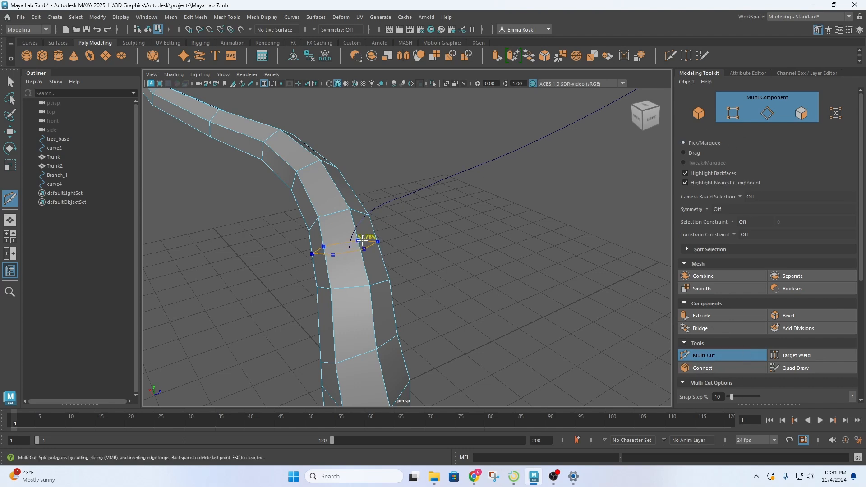
pyautogui.keyDown('alt'); pyautogui.moveTo(441, 258); pyautogui.dragTo(496, 254); pyautogui.keyUp('alt')
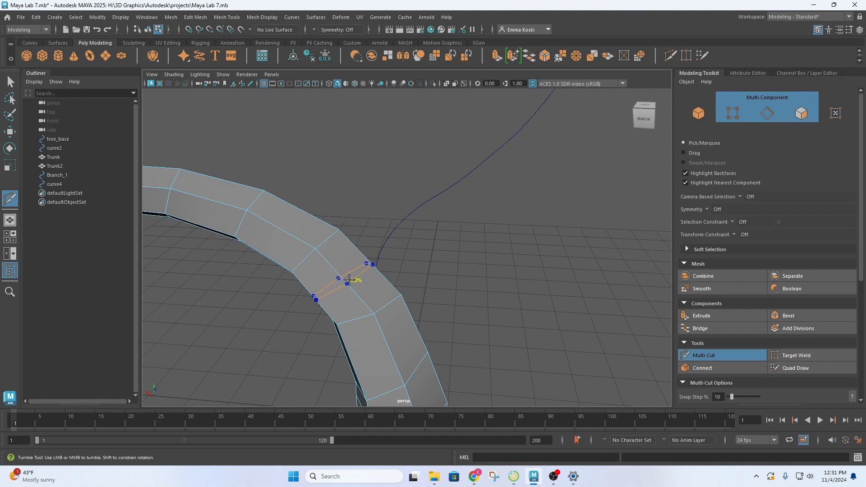
pyautogui.moveTo(485, 266)
pyautogui.keyDown('alt'); pyautogui.mouseDown()
pyautogui.moveTo(379, 287)
pyautogui.moveTo(402, 263)
pyautogui.moveTo(448, 272)
pyautogui.moveTo(472, 266)
pyautogui.moveTo(506, 234)
pyautogui.moveTo(478, 267)
pyautogui.mouseUp(); pyautogui.keyUp('alt')
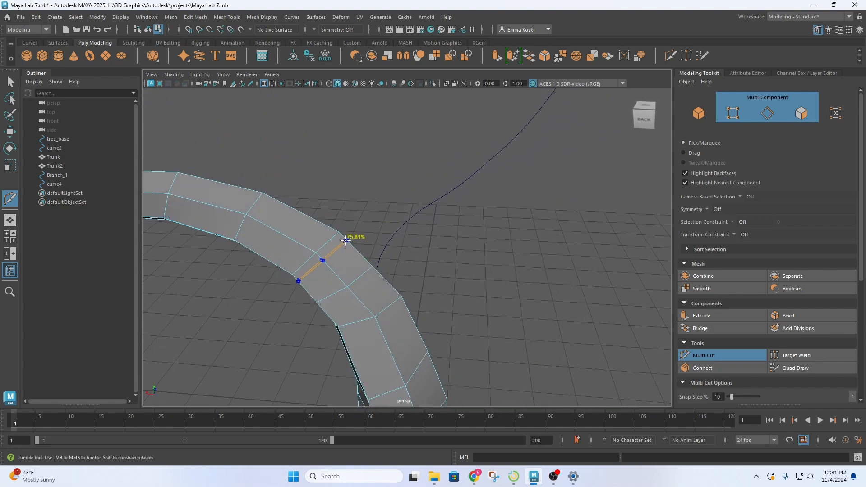
# Insert two more edge loops around the Trunk, one above and one below the loop at Branch_1's base.
pyautogui.keyDown('alt'); pyautogui.moveTo(461, 293); pyautogui.dragTo(396, 286); pyautogui.keyUp('alt')
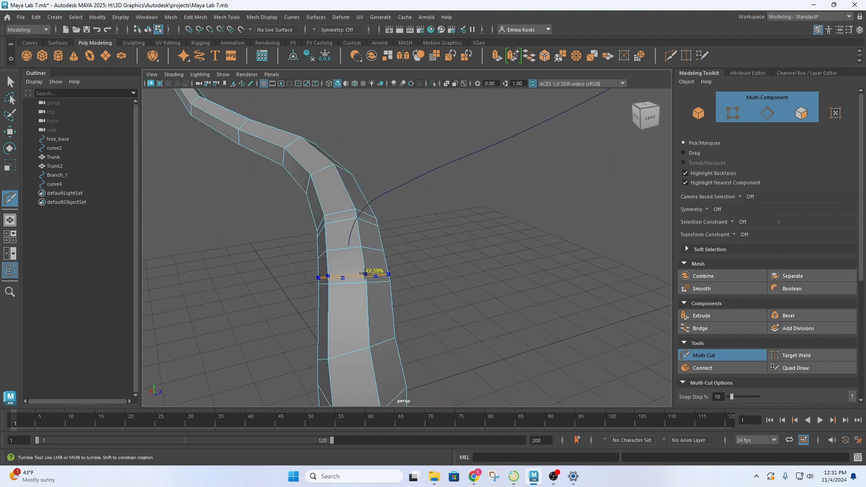
pyautogui.moveTo(460, 270)
pyautogui.keyDown('alt'); pyautogui.mouseDown()
pyautogui.moveTo(469, 257)
pyautogui.moveTo(497, 259)
pyautogui.moveTo(469, 275)
pyautogui.mouseUp(); pyautogui.keyUp('alt')
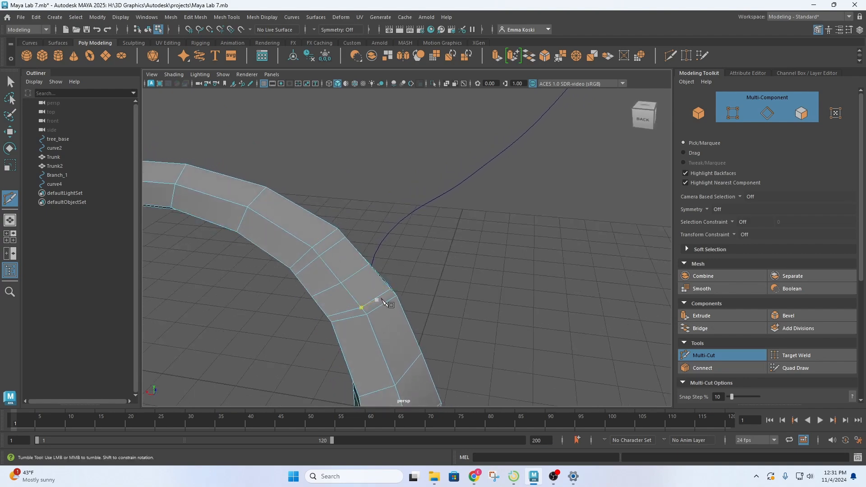
pyautogui.keyDown('alt'); pyautogui.moveTo(464, 272); pyautogui.dragTo(410, 288); pyautogui.keyUp('alt')
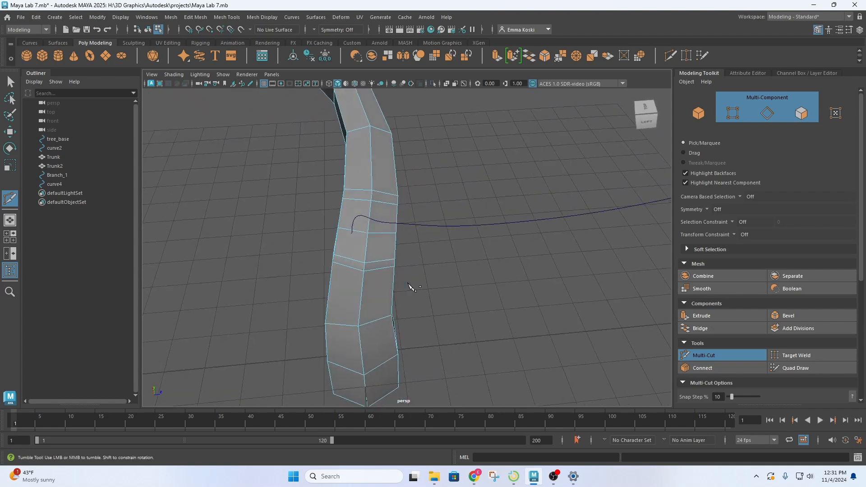
# Exit Multi-Cut, switch the Trunk to face selection and select the two stacked faces at Branch_1's base.
pyautogui.press('q')
pyautogui.keyDown('alt'); pyautogui.moveTo(368, 220); pyautogui.dragTo(436, 233); pyautogui.keyUp('alt')
pyautogui.keyDown('alt'); pyautogui.moveTo(341, 253); pyautogui.dragTo(402, 189); pyautogui.keyUp('alt')
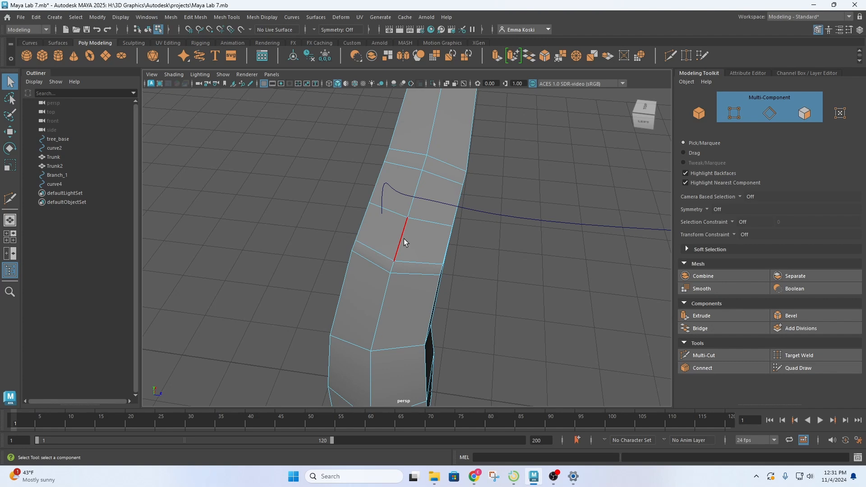
pyautogui.keyDown('alt'); pyautogui.moveTo(419, 215); pyautogui.dragTo(372, 209); pyautogui.keyUp('alt')
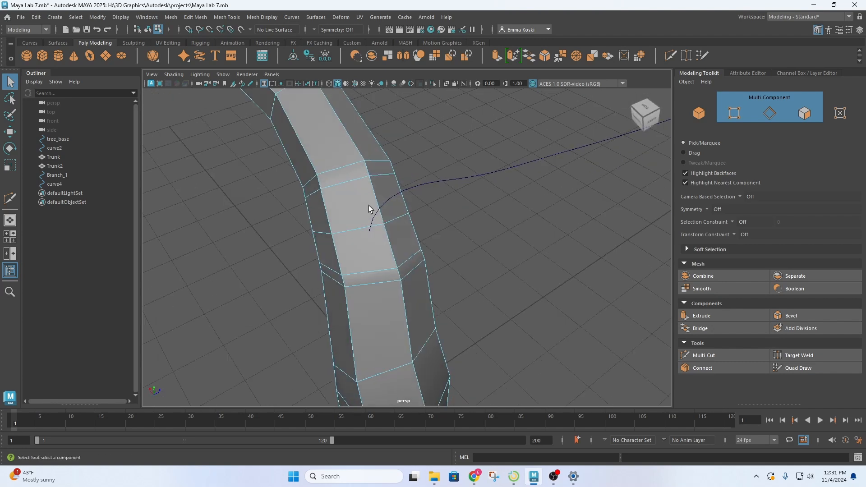
pyautogui.rightClick(320, 197)
pyautogui.click(319, 221)
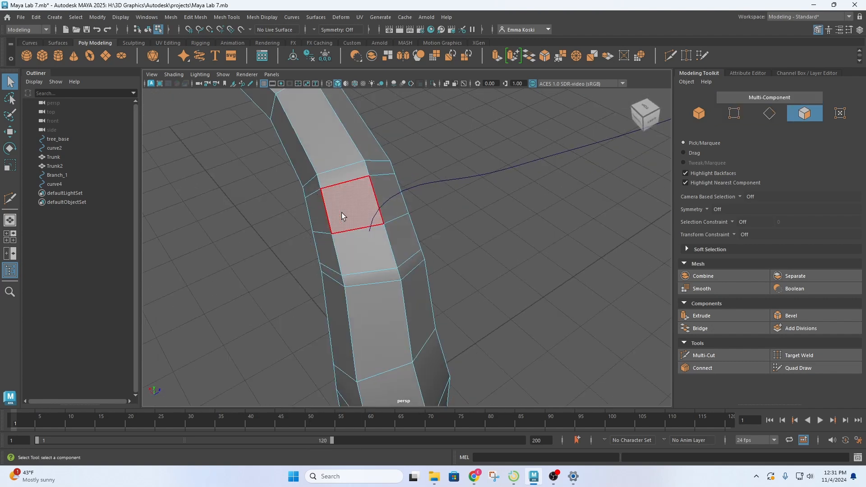
pyautogui.click(364, 201)
pyautogui.keyDown('shift'); pyautogui.click(366, 253); pyautogui.keyUp('shift')
pyautogui.keyDown('alt'); pyautogui.moveTo(502, 220); pyautogui.dragTo(433, 212); pyautogui.keyUp('alt')
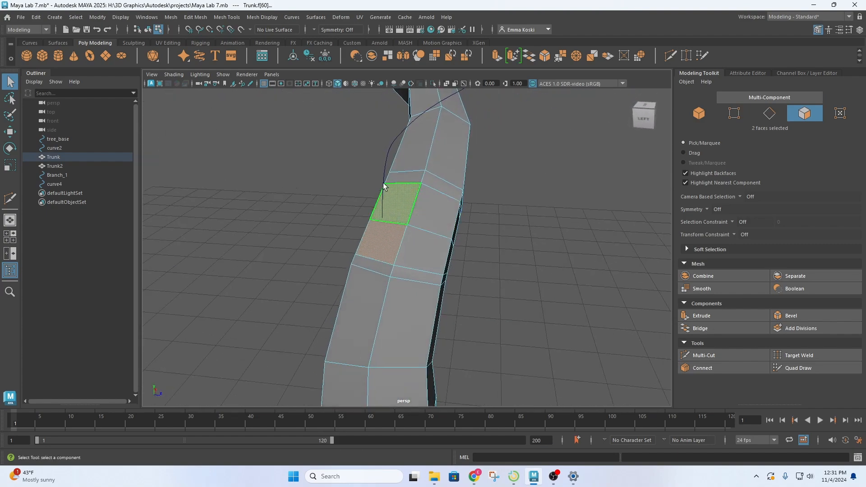
# Select the block of four Trunk faces next to Branch_1's base and view it from above.
pyautogui.click(433, 217)
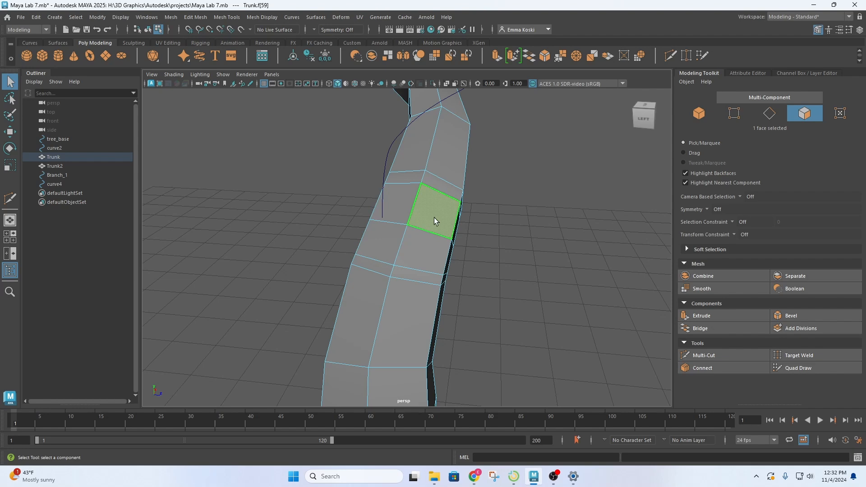
pyautogui.keyDown('shift'); pyautogui.click(421, 240); pyautogui.keyUp('shift')
pyautogui.keyDown('shift'); pyautogui.click(386, 240); pyautogui.keyUp('shift')
pyautogui.keyDown('shift'); pyautogui.click(411, 200); pyautogui.keyUp('shift')
pyautogui.keyDown('alt'); pyautogui.moveTo(406, 267); pyautogui.dragTo(419, 287); pyautogui.keyUp('alt')
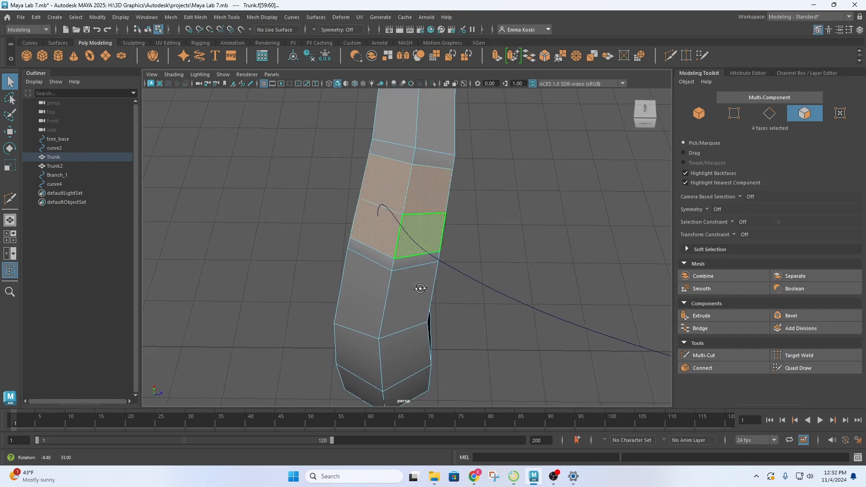
# Reselect only the two stacked Trunk faces at Branch_1's base and try Circularize on them.
pyautogui.click(518, 247)
pyautogui.click(395, 185)
pyautogui.keyDown('shift'); pyautogui.click(383, 235); pyautogui.keyUp('shift')
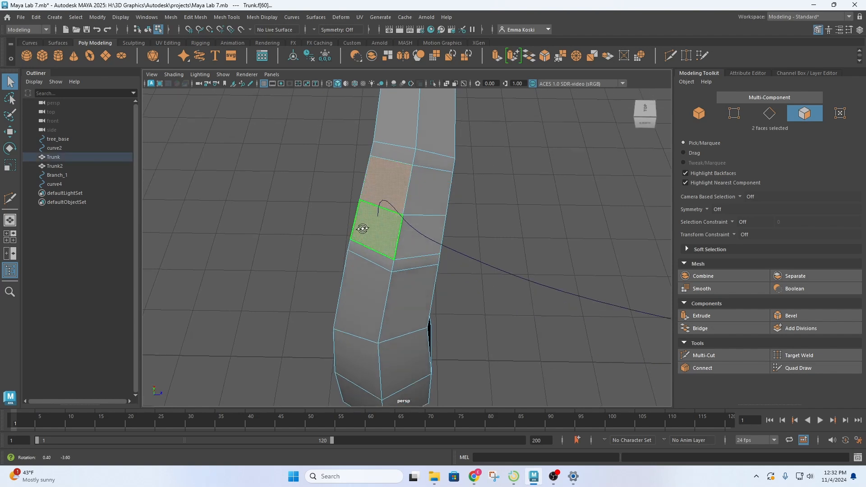
pyautogui.keyDown('alt'); pyautogui.moveTo(361, 229); pyautogui.dragTo(452, 270); pyautogui.keyUp('alt')
pyautogui.keyDown('alt'); pyautogui.moveTo(404, 288); pyautogui.dragTo(354, 261); pyautogui.keyUp('alt')
pyautogui.click(198, 17)
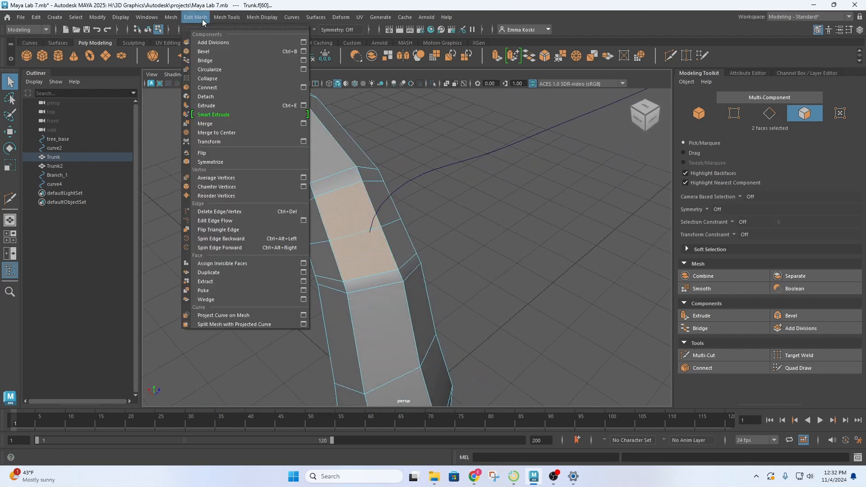
pyautogui.click(202, 70)
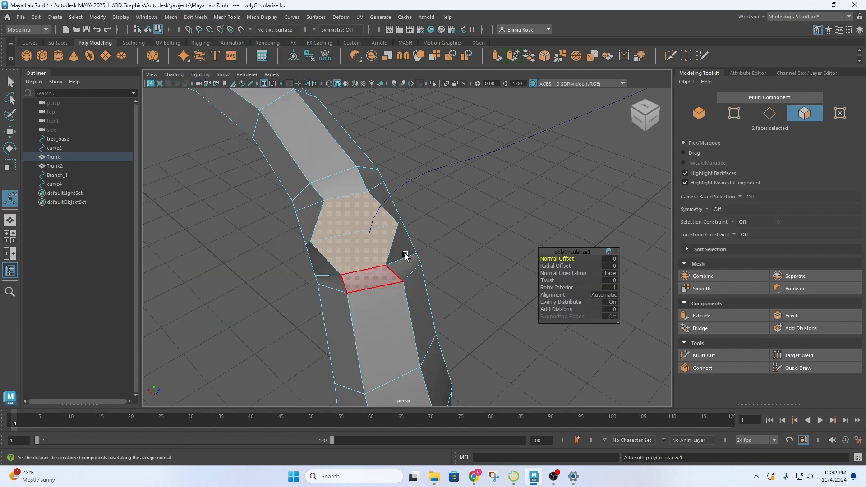
# Inspect the circularized faces from several sides, undo the Circularize and clear the face selection.
pyautogui.keyDown('alt'); pyautogui.moveTo(408, 257); pyautogui.dragTo(396, 224); pyautogui.keyUp('alt')
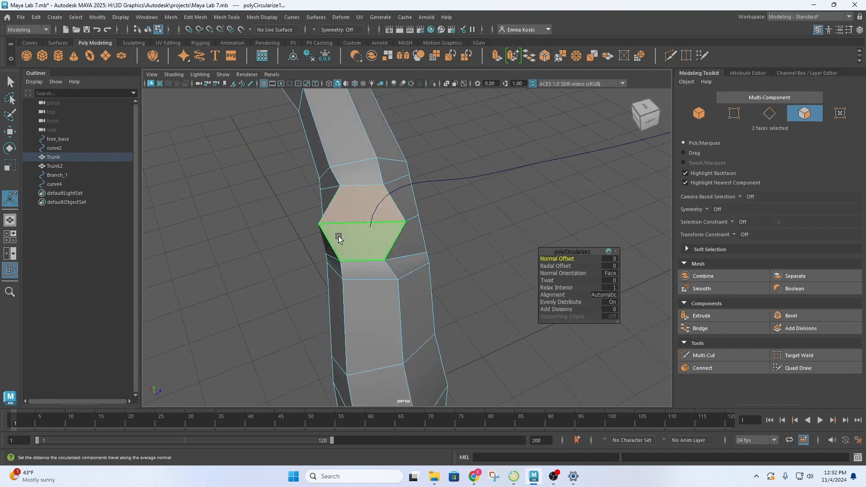
pyautogui.keyDown('alt'); pyautogui.moveTo(358, 244); pyautogui.dragTo(465, 254); pyautogui.keyUp('alt')
pyautogui.hotkey('ctrl', 'z')
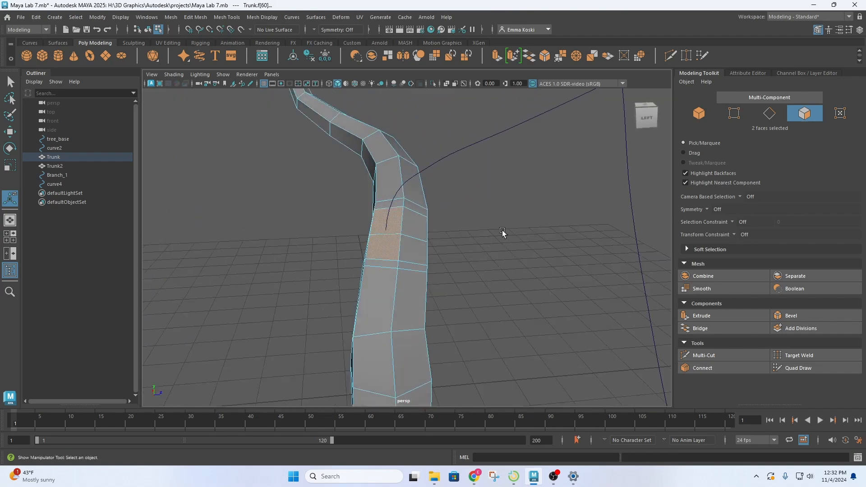
pyautogui.click(502, 230)
pyautogui.keyDown('alt'); pyautogui.moveTo(382, 251); pyautogui.dragTo(448, 260); pyautogui.keyUp('alt')
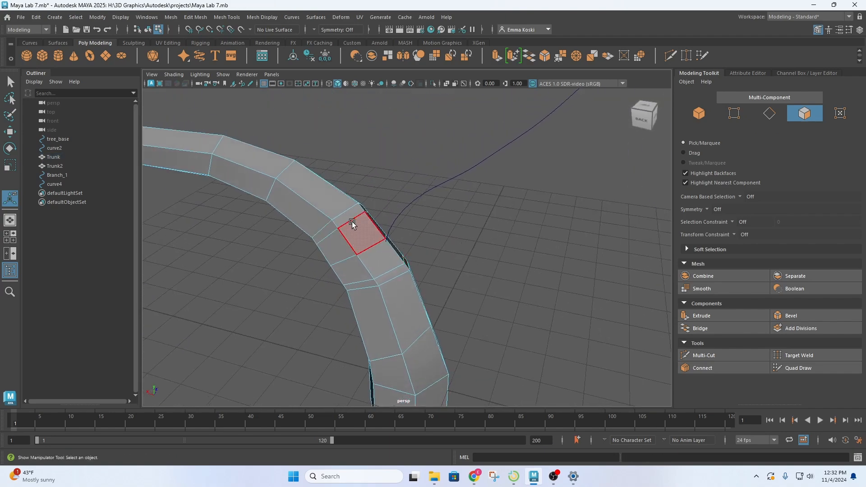
pyautogui.click(743, 355)
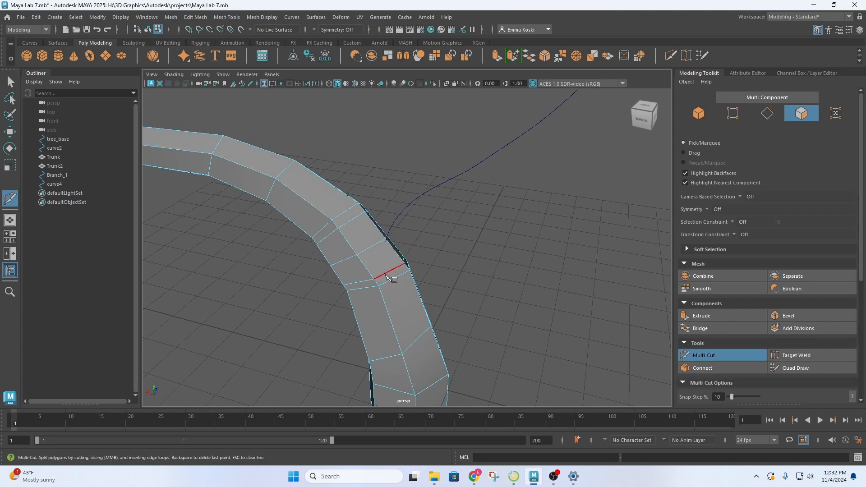
pyautogui.press('q')
pyautogui.click(190, 17)
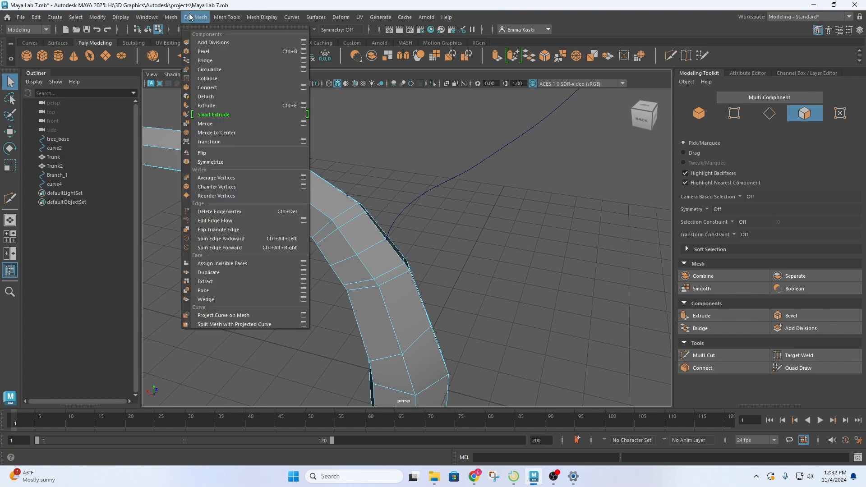
pyautogui.moveTo(166, 19)
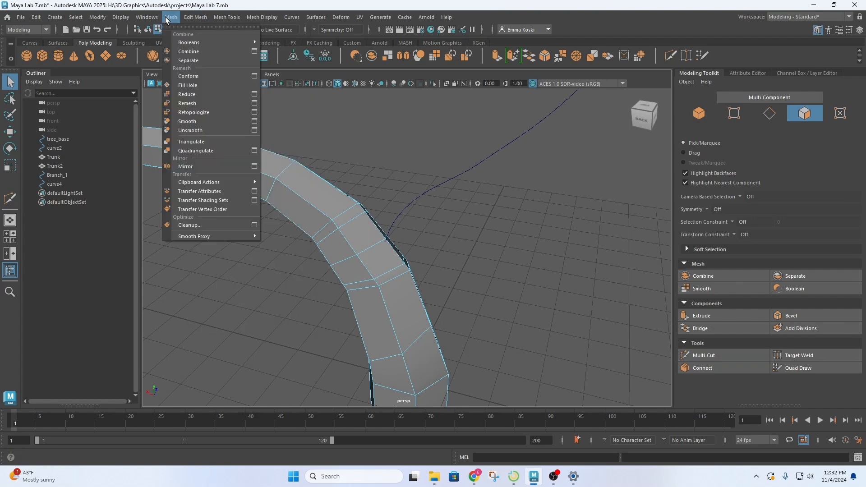
pyautogui.moveTo(227, 16)
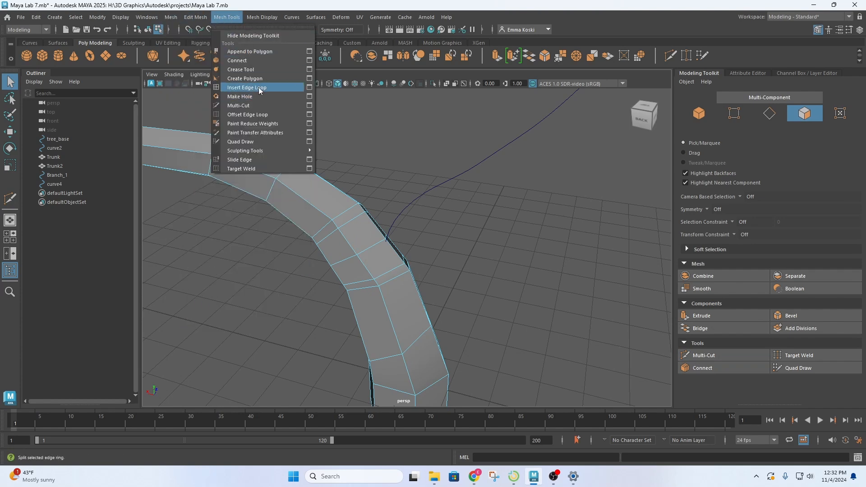
pyautogui.click(393, 189)
# Select the two stacked Trunk faces at Branch_1's base and circularize them.
pyautogui.keyDown('alt'); pyautogui.moveTo(459, 239); pyautogui.dragTo(436, 210); pyautogui.keyUp('alt')
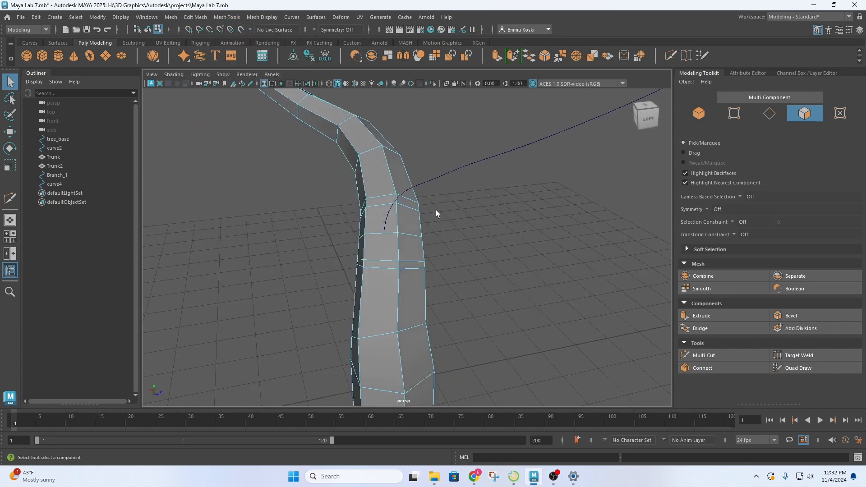
pyautogui.click(375, 212)
pyautogui.keyDown('shift'); pyautogui.click(380, 246); pyautogui.keyUp('shift')
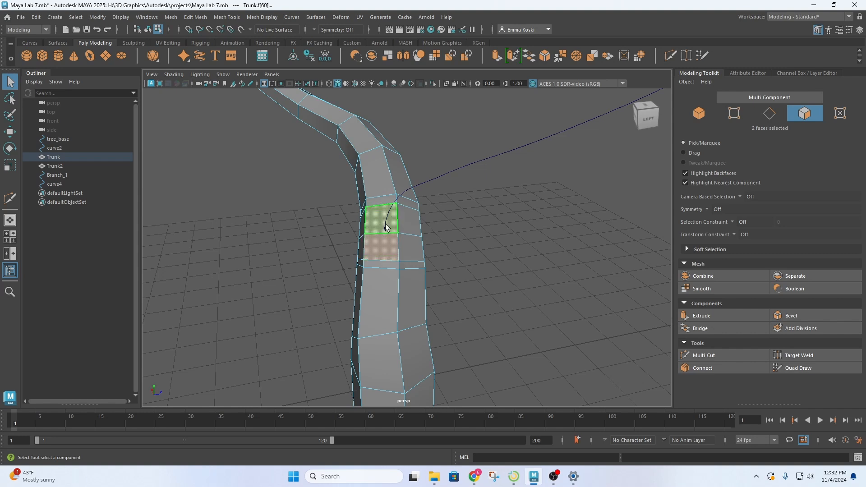
pyautogui.click(197, 19)
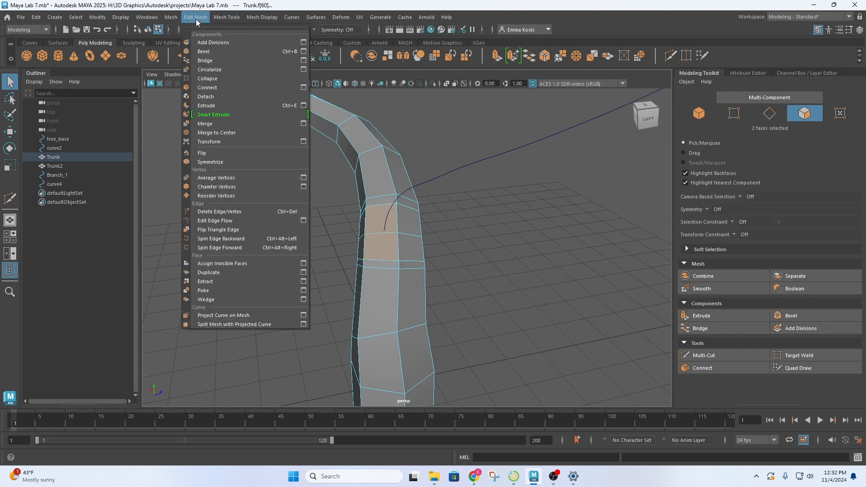
pyautogui.click(215, 70)
# Delete the edge dividing the two circularized faces so they form a single hexagonal face.
pyautogui.keyDown('alt'); pyautogui.moveTo(281, 244); pyautogui.dragTo(400, 222); pyautogui.keyUp('alt')
pyautogui.moveTo(377, 209); pyautogui.dragTo(378, 189, button='right')
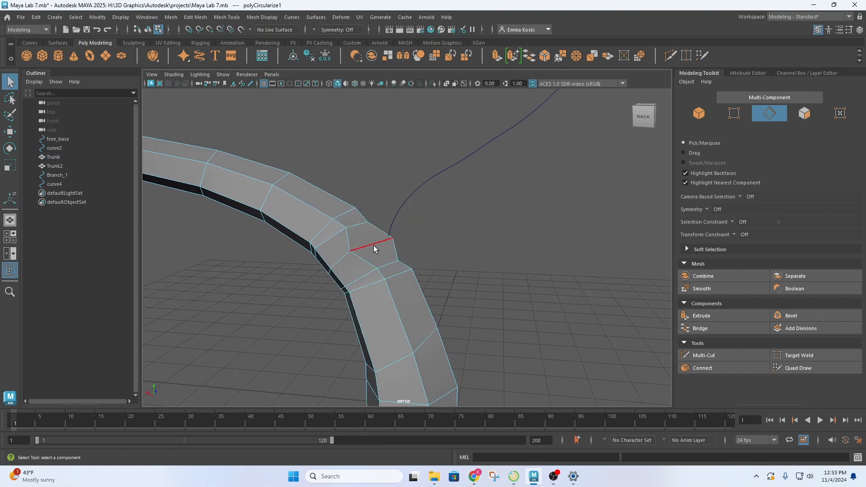
pyautogui.click(375, 245)
pyautogui.keyDown('alt'); pyautogui.moveTo(399, 249); pyautogui.dragTo(334, 274); pyautogui.keyUp('alt')
# Select the hexagonal Trunk face and examine from several angles how Branch_1 leaves it.
pyautogui.moveTo(366, 211); pyautogui.dragTo(373, 232, button='right')
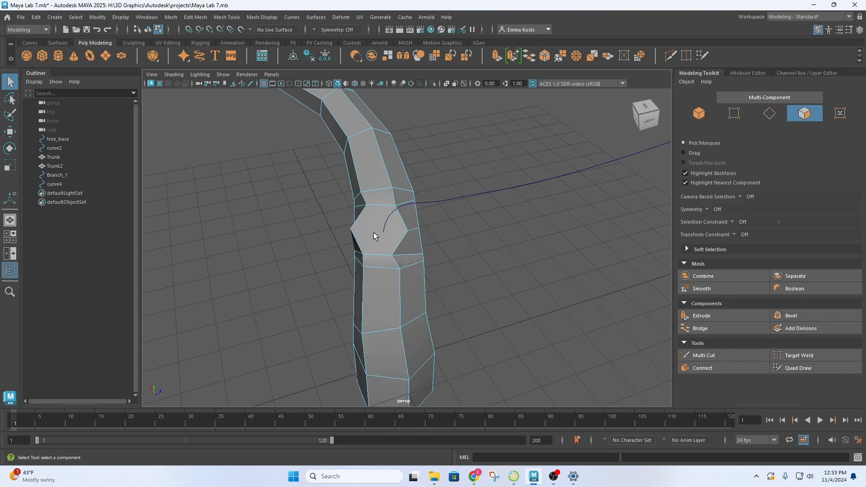
pyautogui.click(370, 227)
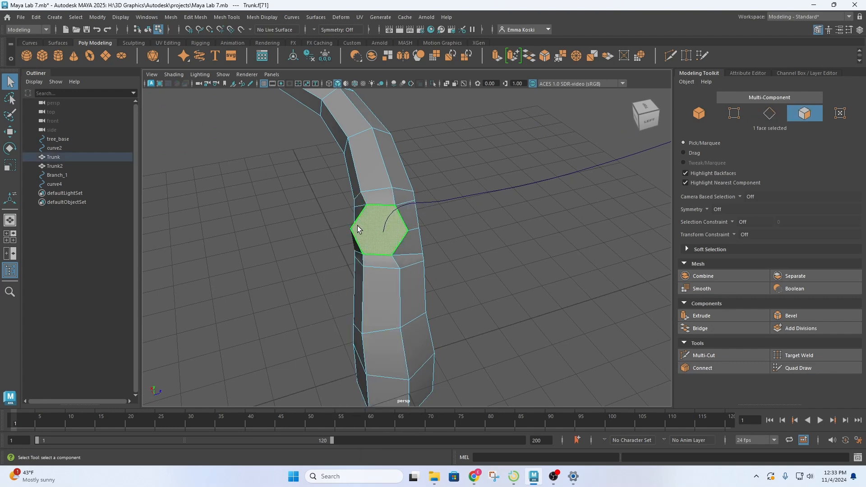
pyautogui.keyDown('alt'); pyautogui.moveTo(410, 237); pyautogui.dragTo(326, 276); pyautogui.keyUp('alt')
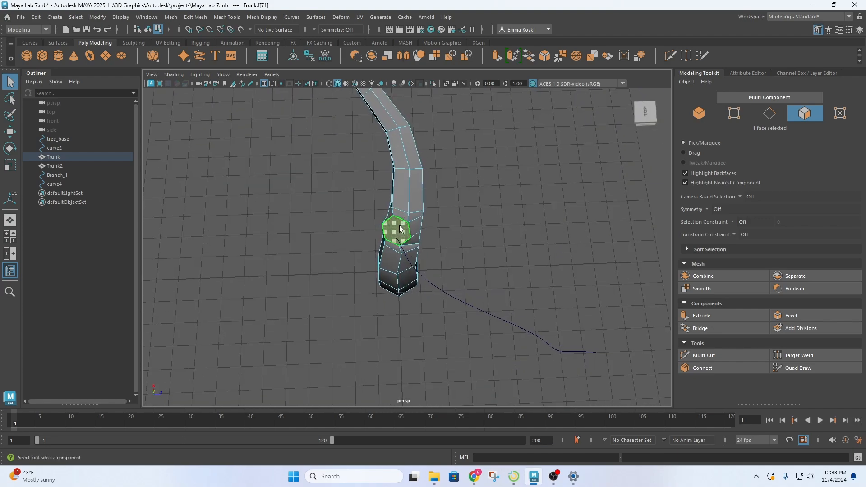
pyautogui.keyDown('alt'); pyautogui.moveTo(398, 224); pyautogui.dragTo(477, 221); pyautogui.keyUp('alt')
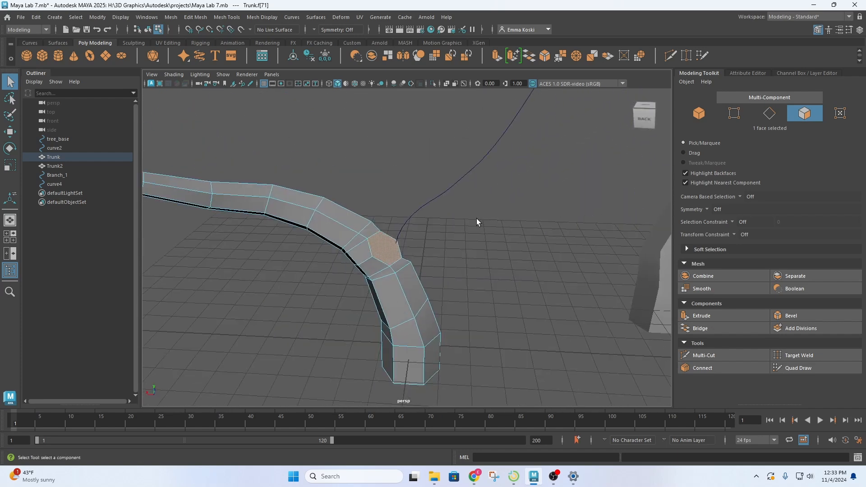
# Return the Trunk to object mode and select the Branch_1 curve.
pyautogui.rightClick(476, 157)
pyautogui.click(495, 147)
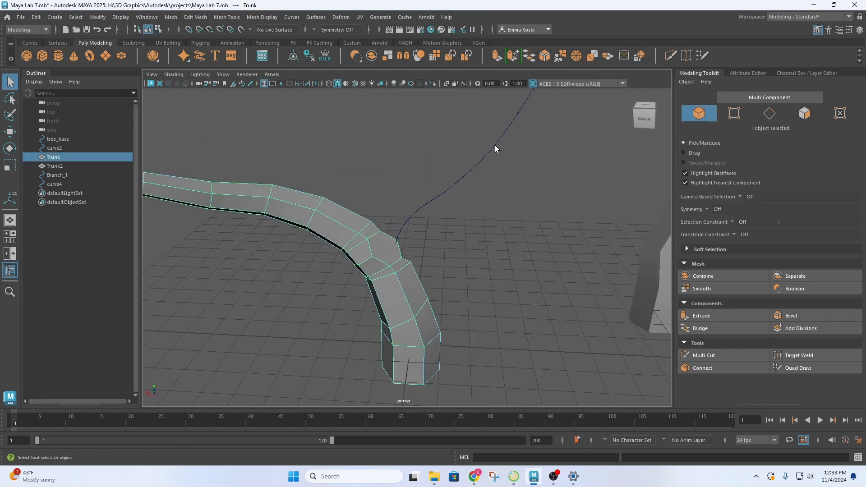
pyautogui.click(493, 147)
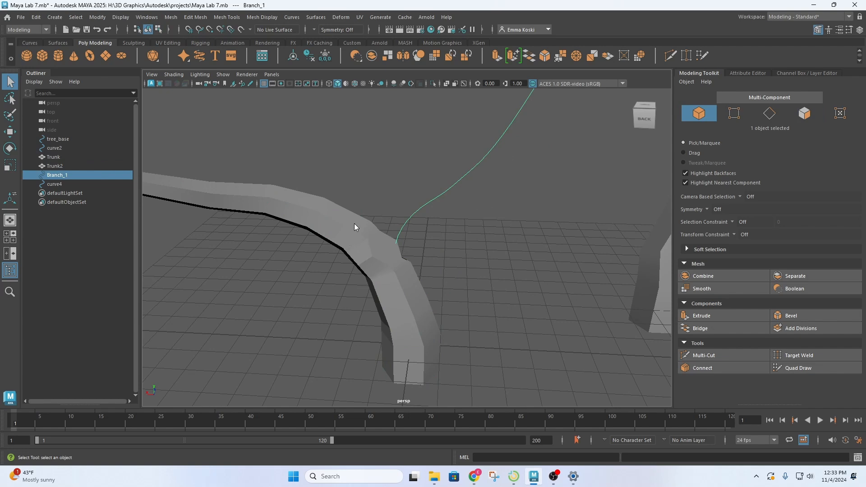
# Select the hexagonal Trunk face together with the Branch_1 curve and extrude the face along the curve.
pyautogui.moveTo(354, 223); pyautogui.dragTo(354, 236, button='right')
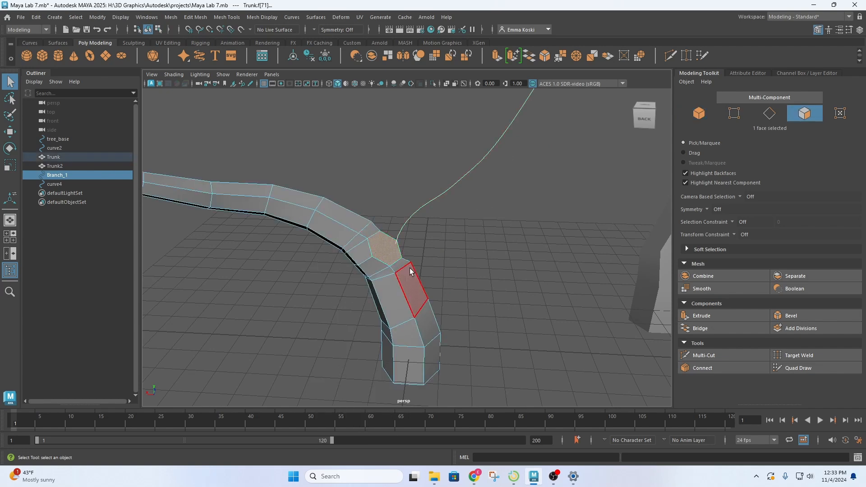
pyautogui.keyDown('alt'); pyautogui.moveTo(410, 271); pyautogui.dragTo(575, 235); pyautogui.keyUp('alt')
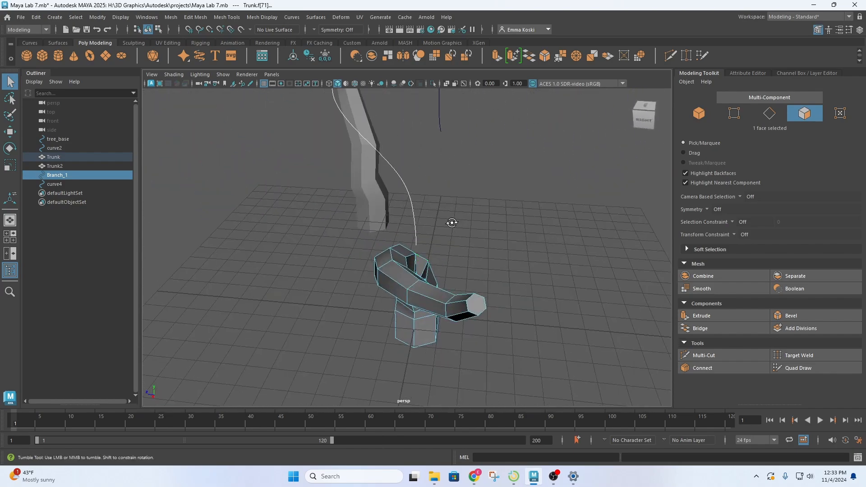
pyautogui.keyDown('alt'); pyautogui.moveTo(452, 222); pyautogui.dragTo(331, 245); pyautogui.keyUp('alt')
pyautogui.scroll(-3, 405, 293)
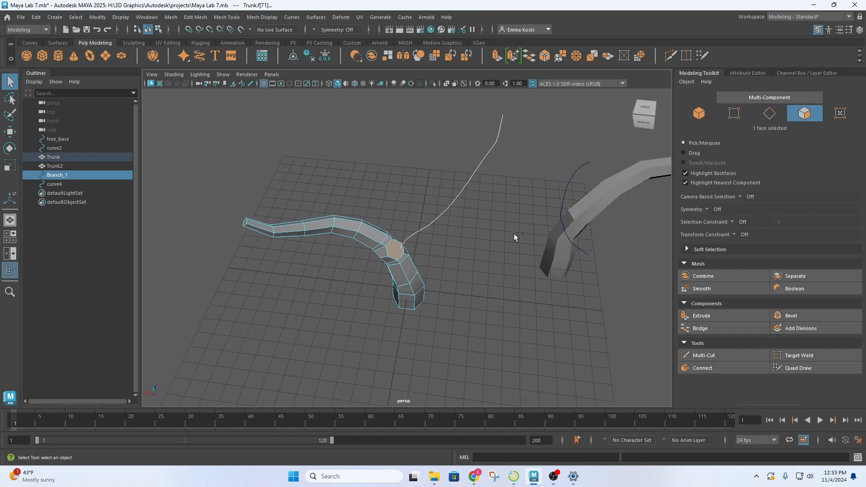
pyautogui.hotkey('ctrl', 'e')
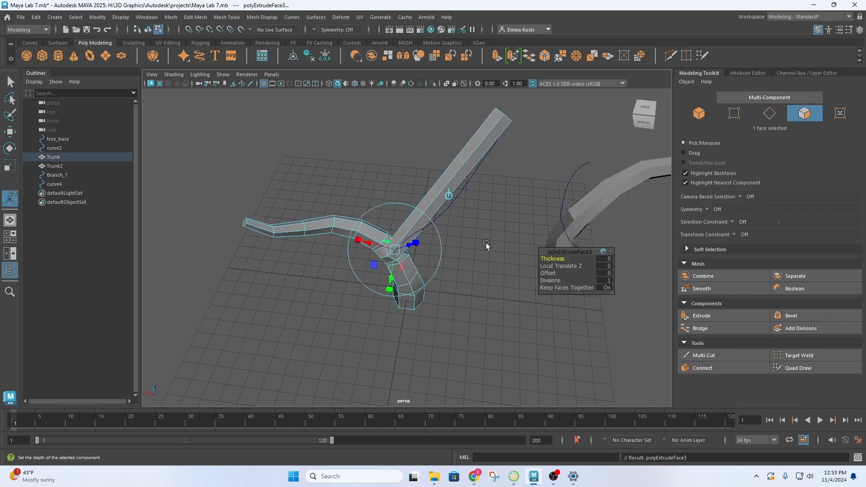
# Set the branch extrusion's divisions to 8 so it follows the bends of Branch_1, and return to the Select tool.
pyautogui.keyDown('alt'); pyautogui.moveTo(466, 263); pyautogui.dragTo(397, 257); pyautogui.keyUp('alt')
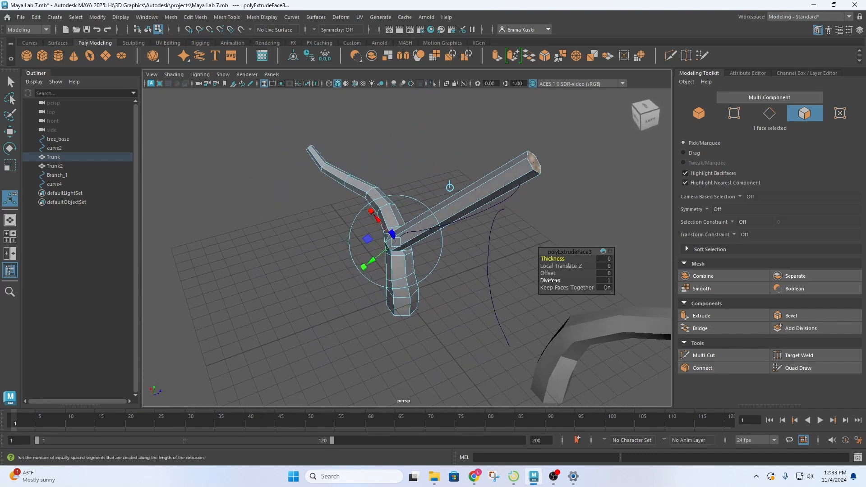
pyautogui.moveTo(553, 280); pyautogui.dragTo(584, 284)
pyautogui.keyDown('alt'); pyautogui.moveTo(486, 272); pyautogui.dragTo(472, 253); pyautogui.keyUp('alt')
pyautogui.press('q')
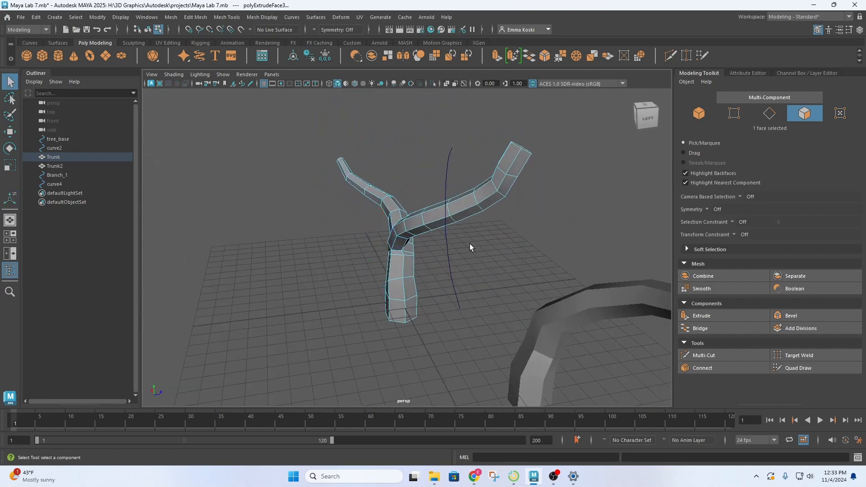
# Set the branch extrusion's taper to 0.160 and check the narrowed branch from several angles.
pyautogui.keyDown('alt'); pyautogui.moveTo(545, 213); pyautogui.dragTo(513, 226); pyautogui.keyUp('alt')
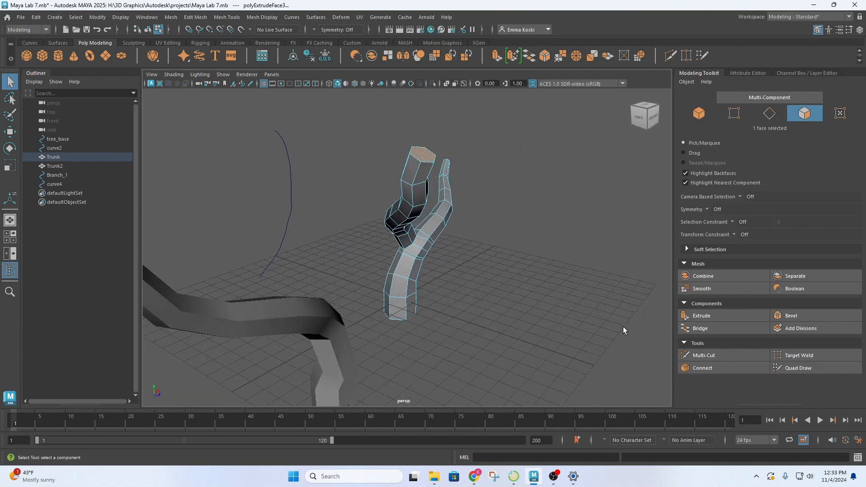
pyautogui.click(754, 73)
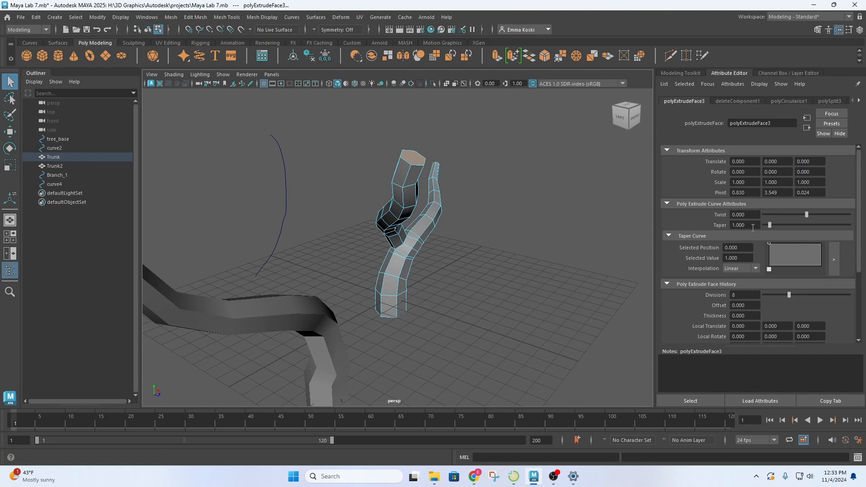
pyautogui.moveTo(770, 223); pyautogui.dragTo(764, 220)
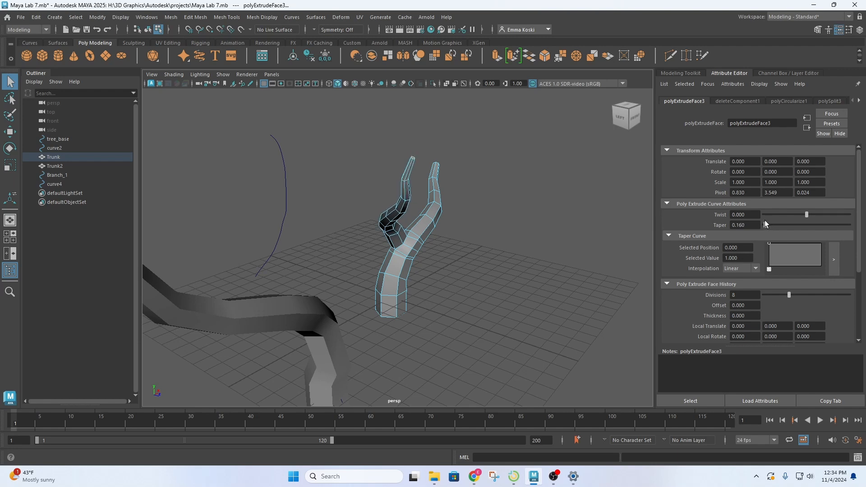
pyautogui.keyDown('alt'); pyautogui.moveTo(556, 183); pyautogui.dragTo(411, 215); pyautogui.keyUp('alt')
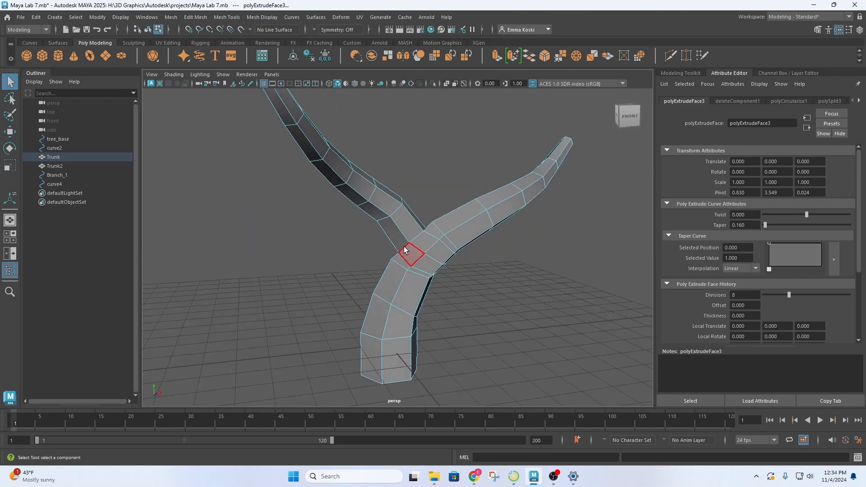
pyautogui.keyDown('alt'); pyautogui.moveTo(388, 285); pyautogui.dragTo(467, 242); pyautogui.keyUp('alt')
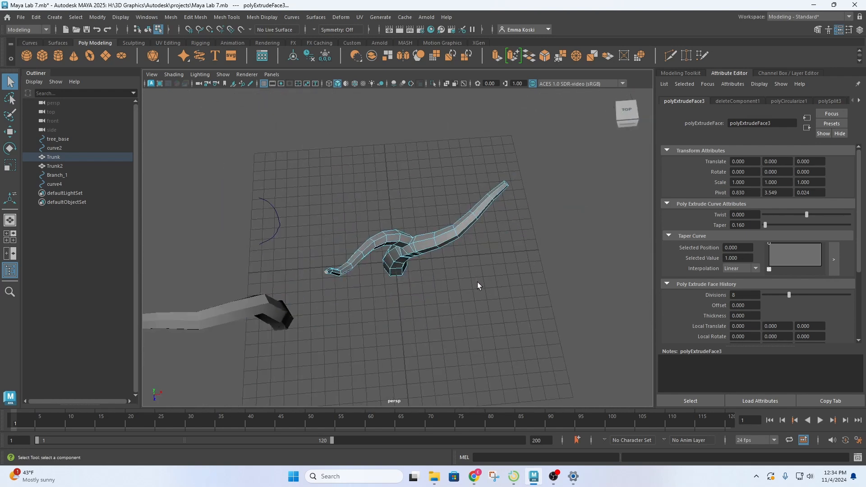